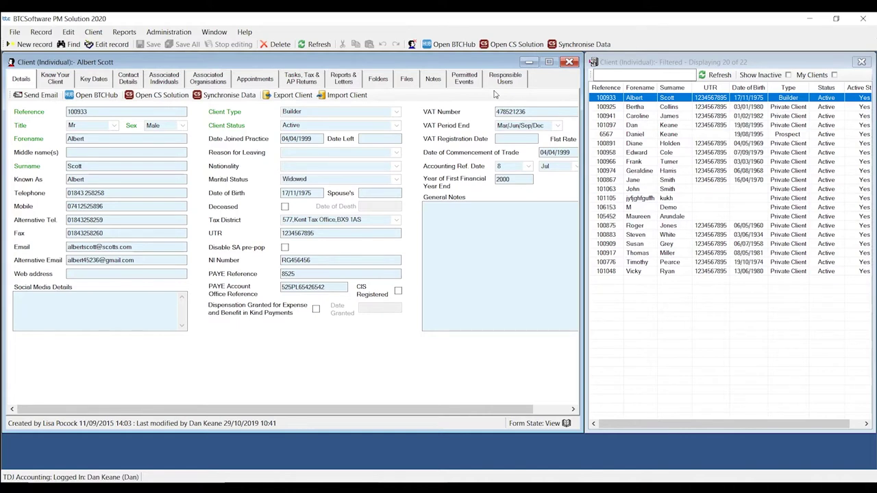
Open the organisation client list and load the Smith Software Of Hammersmith Ltd record
click(97, 33)
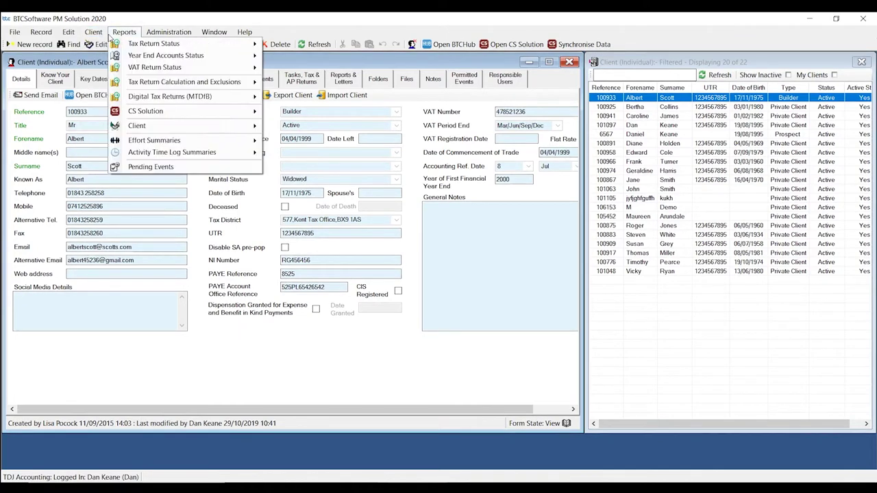
click(110, 58)
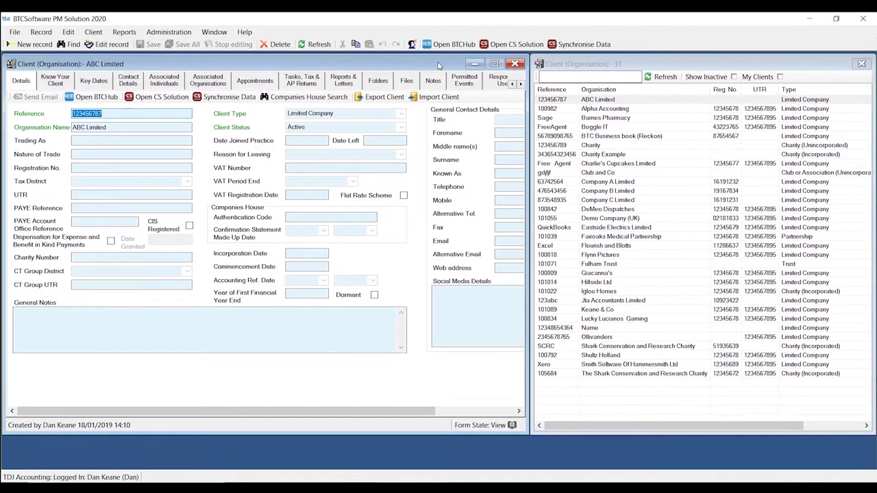
click(685, 375)
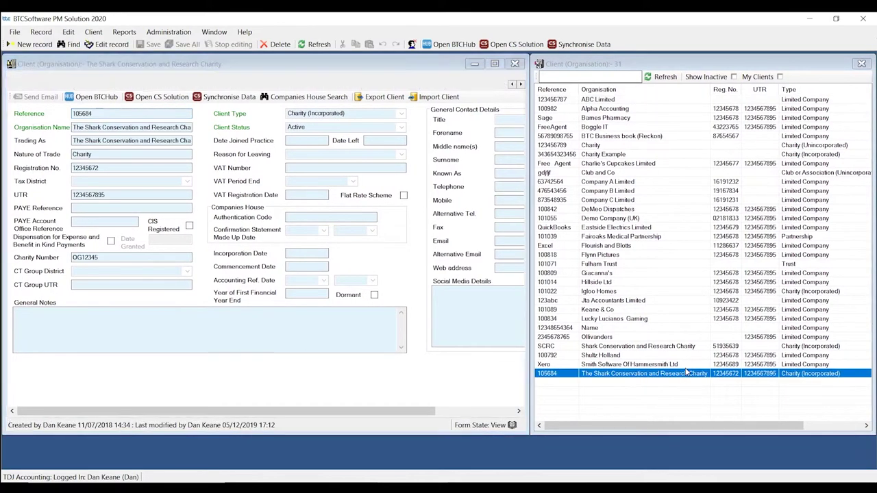
click(688, 366)
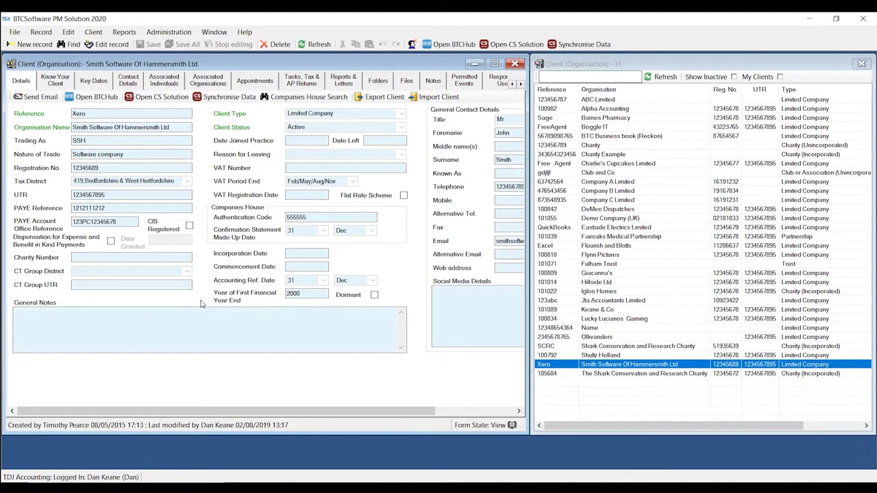
click(322, 99)
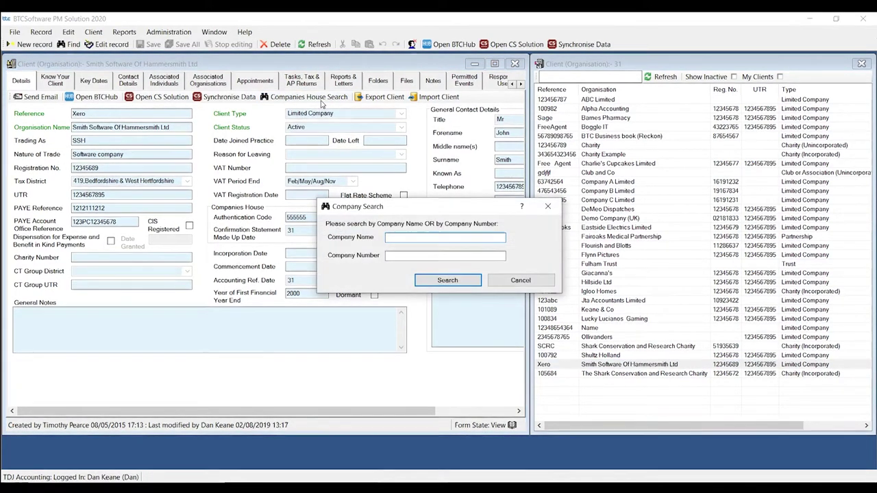
text(btcs)
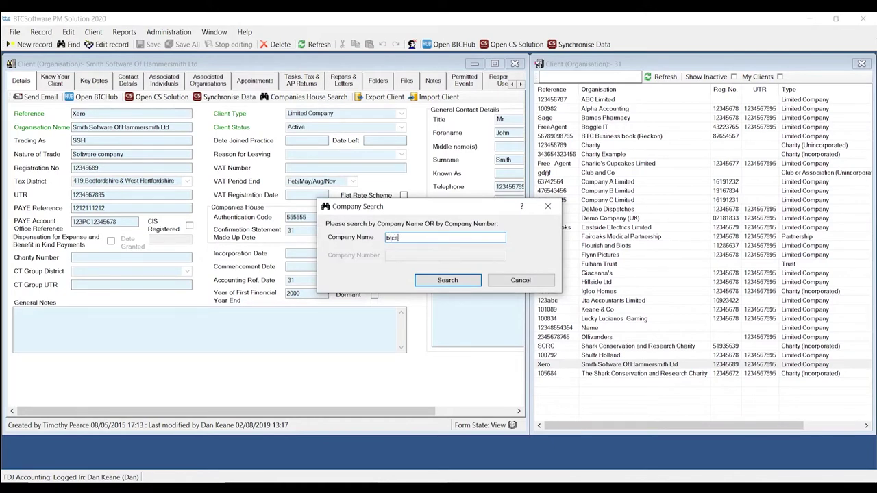
text(oftware)
key(Return)
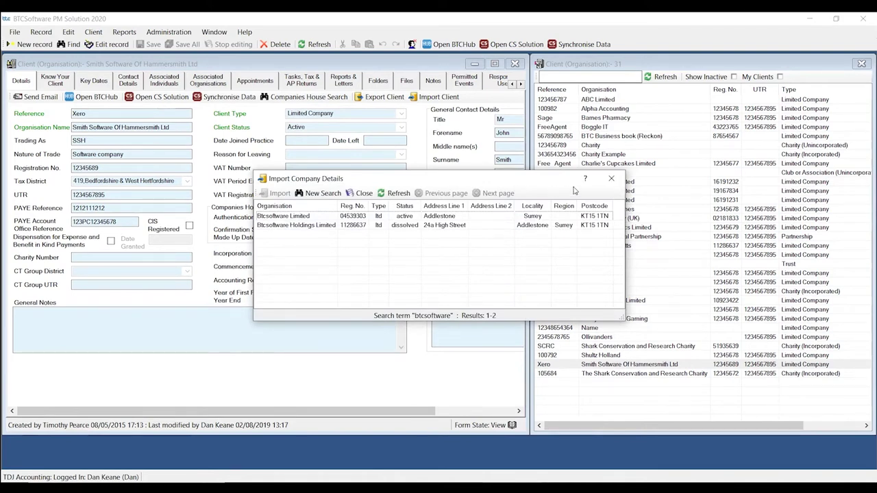
click(610, 180)
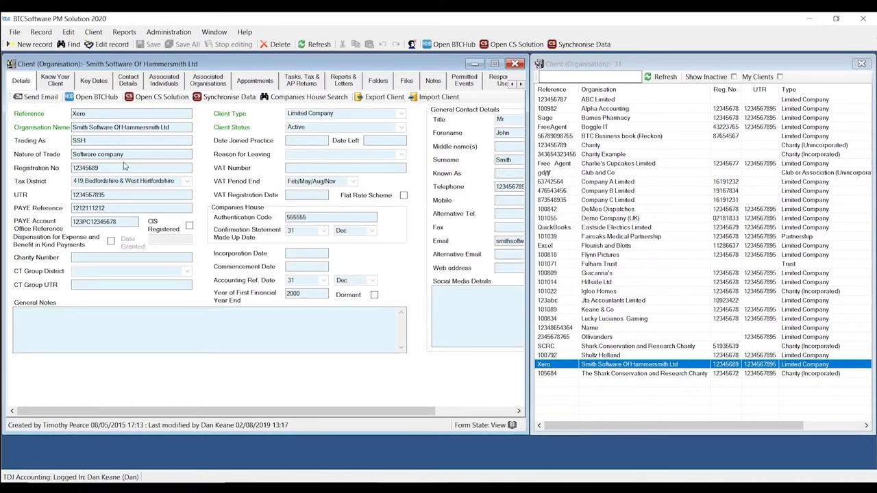
Review the Home, Invoice and Trading addresses, discarding an unsaved new contact form
click(128, 80)
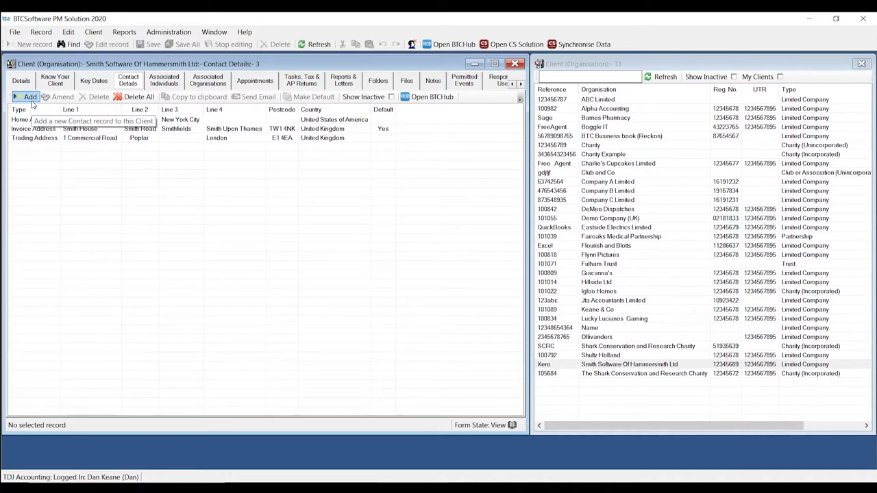
click(30, 100)
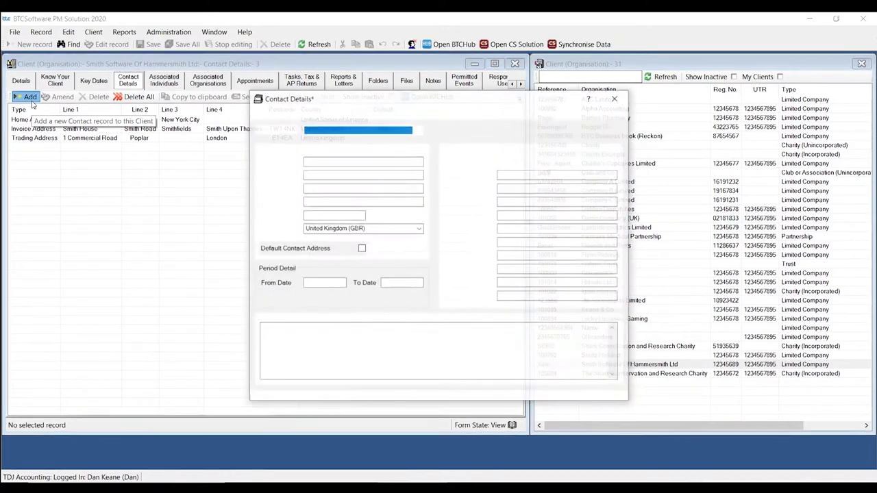
click(616, 98)
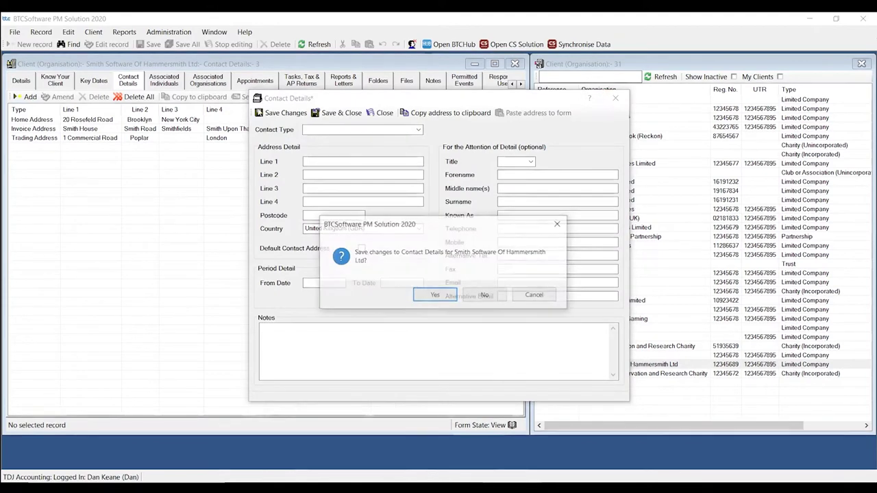
click(483, 296)
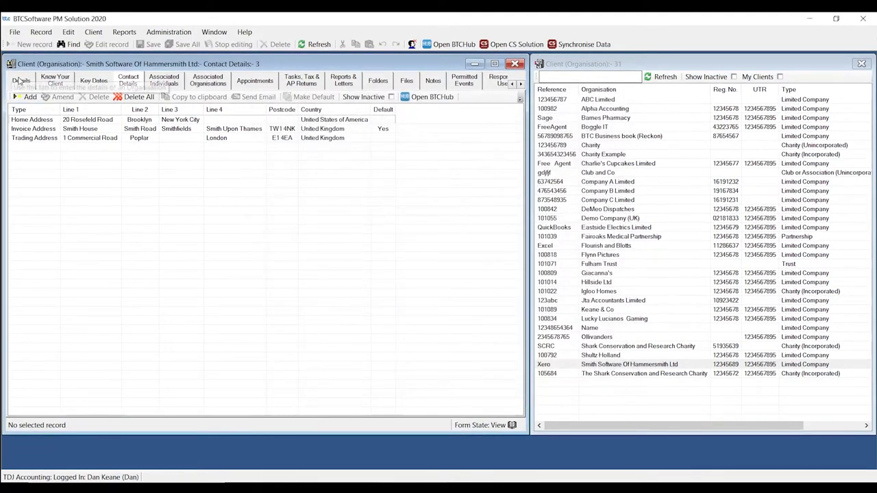
click(21, 80)
click(130, 82)
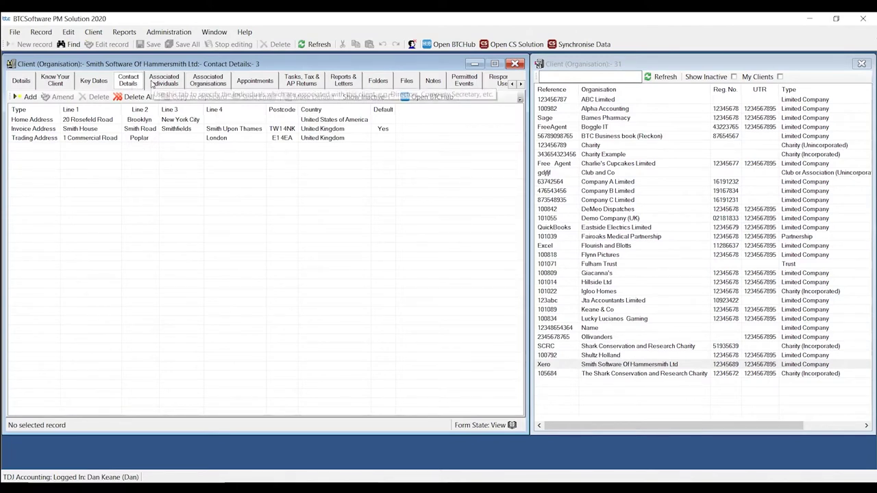
View the company's six associated directors
click(164, 81)
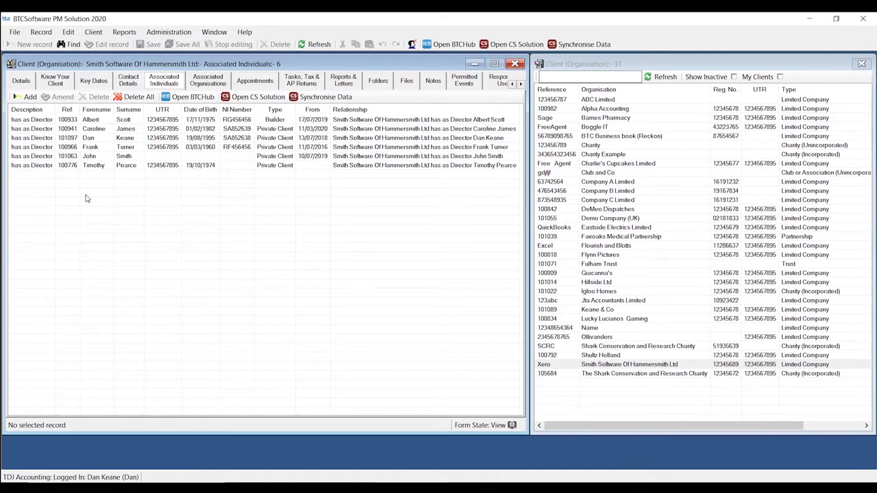
click(93, 32)
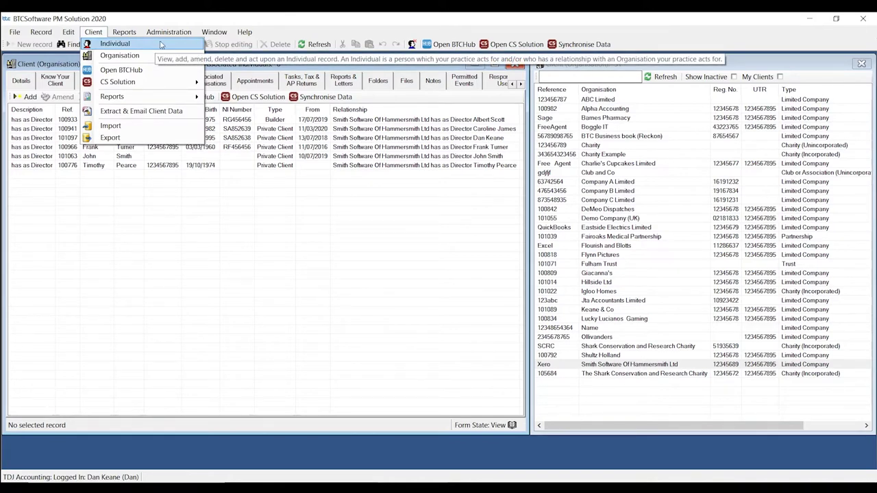
click(168, 164)
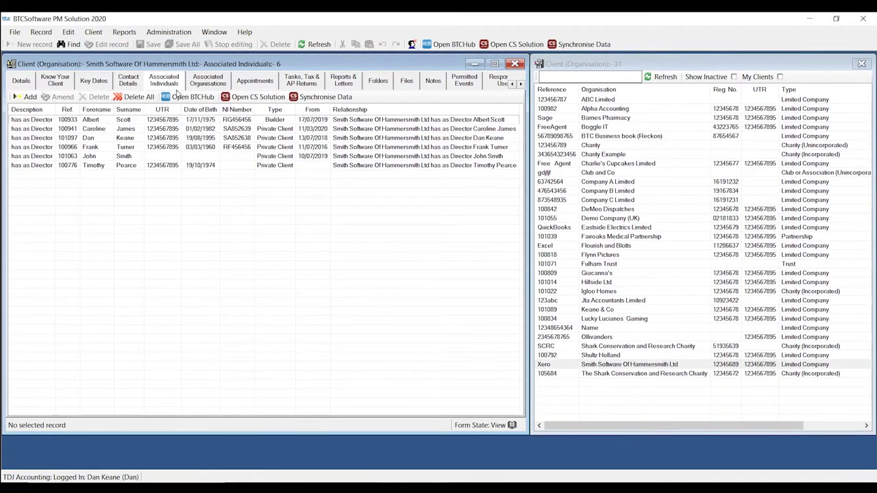
Start a new 'has as Director' association, then discard it unsaved
click(28, 97)
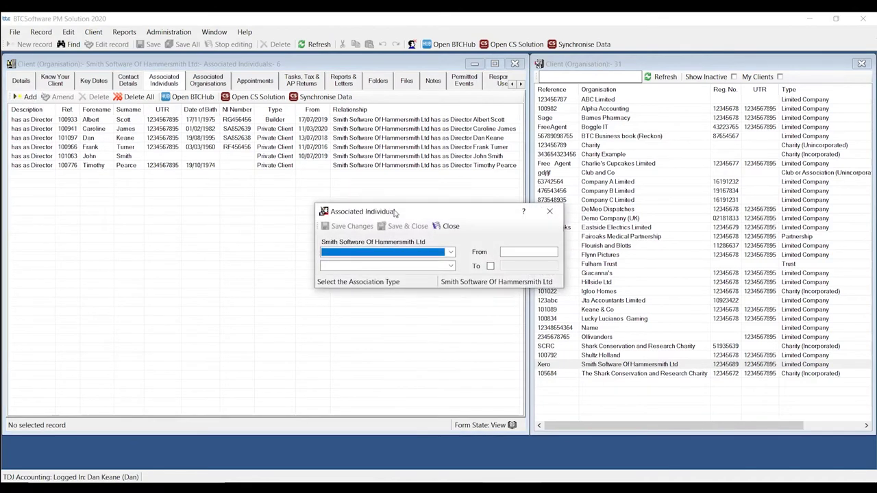
click(441, 255)
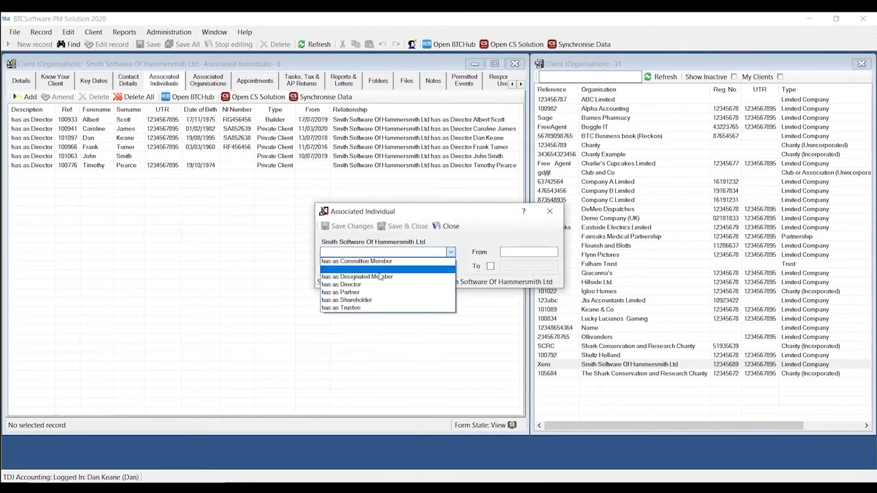
click(404, 285)
click(451, 266)
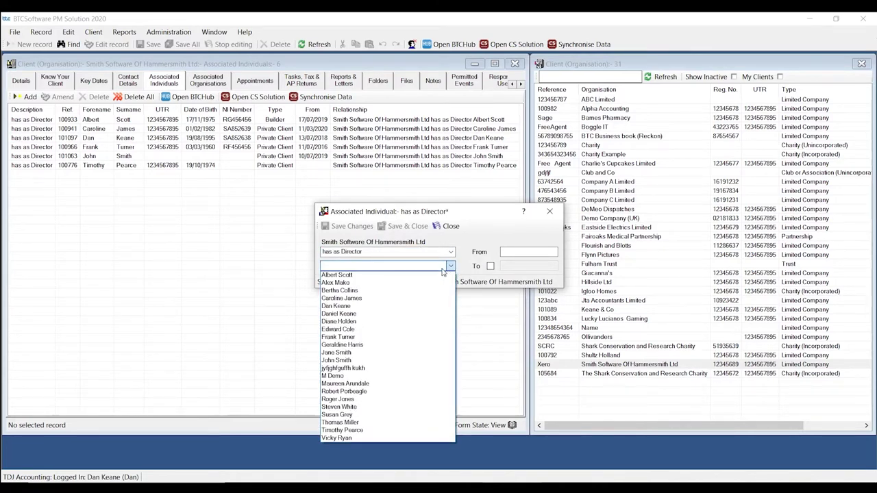
click(498, 211)
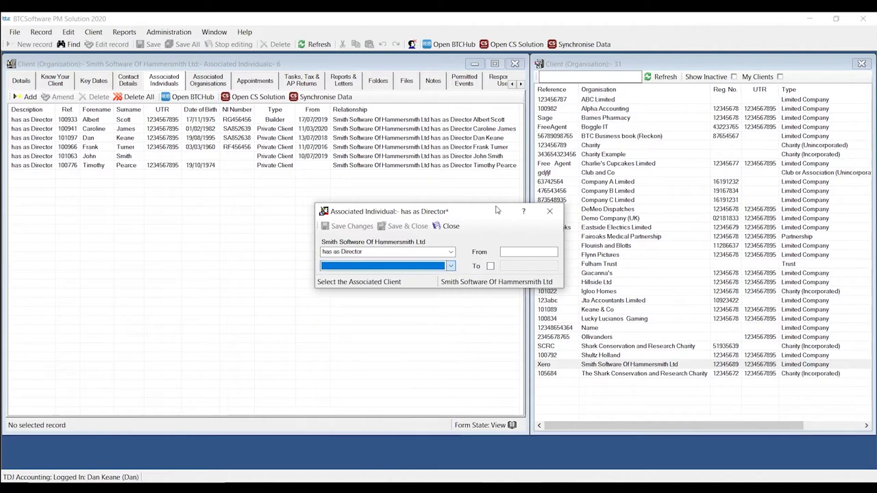
click(550, 212)
click(483, 296)
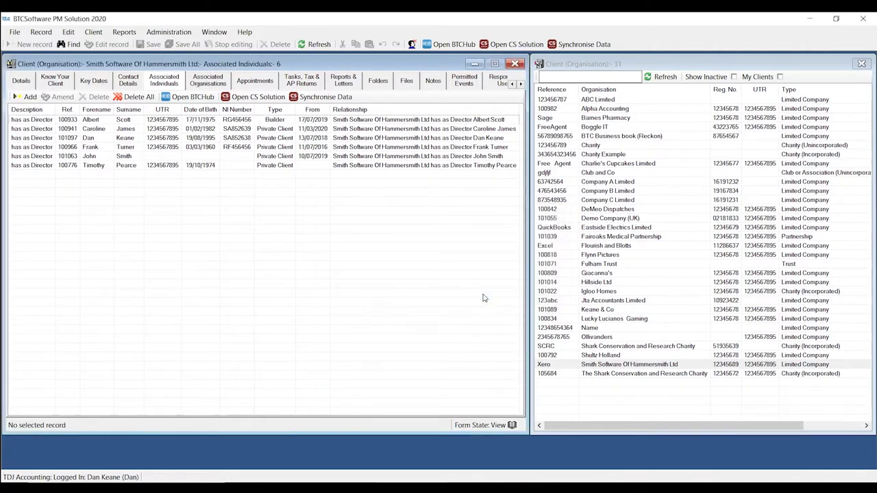
Move through the client tabs to the Tasks, Tax & AP Returns list
click(21, 83)
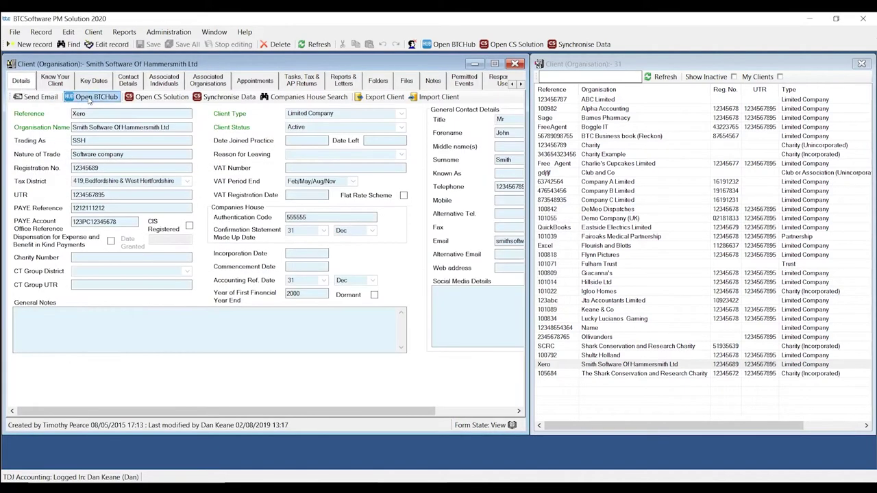
click(128, 81)
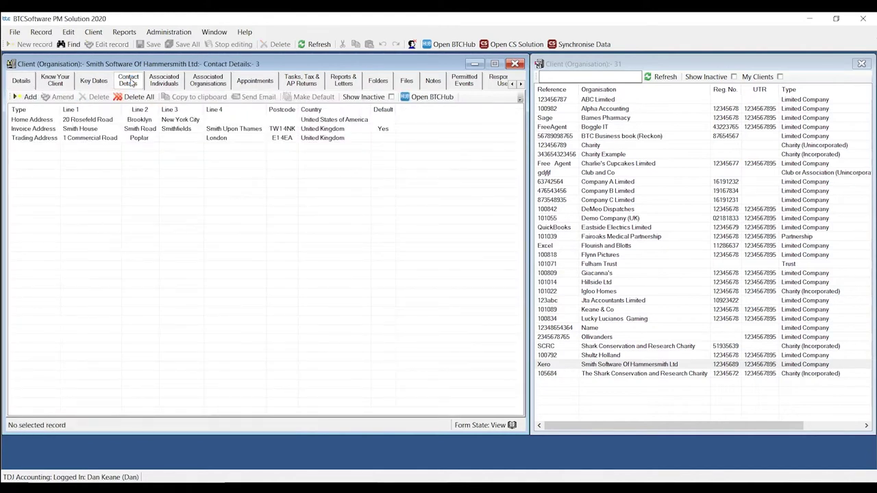
click(178, 83)
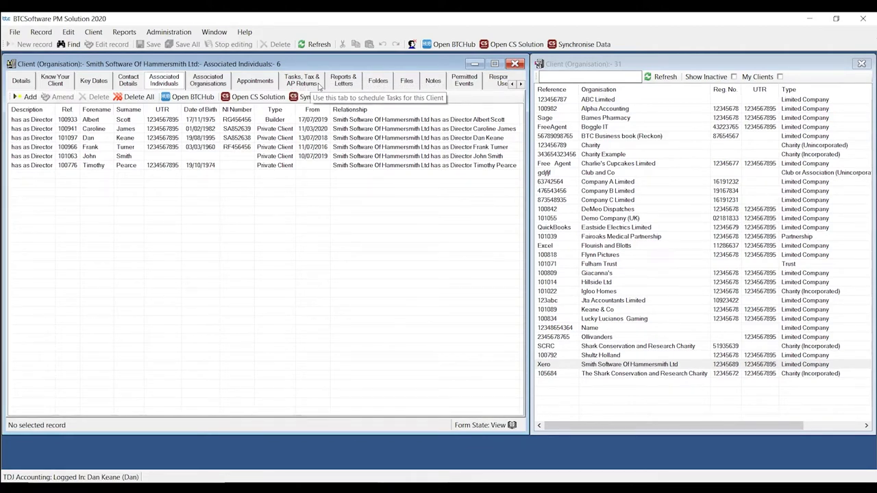
click(318, 85)
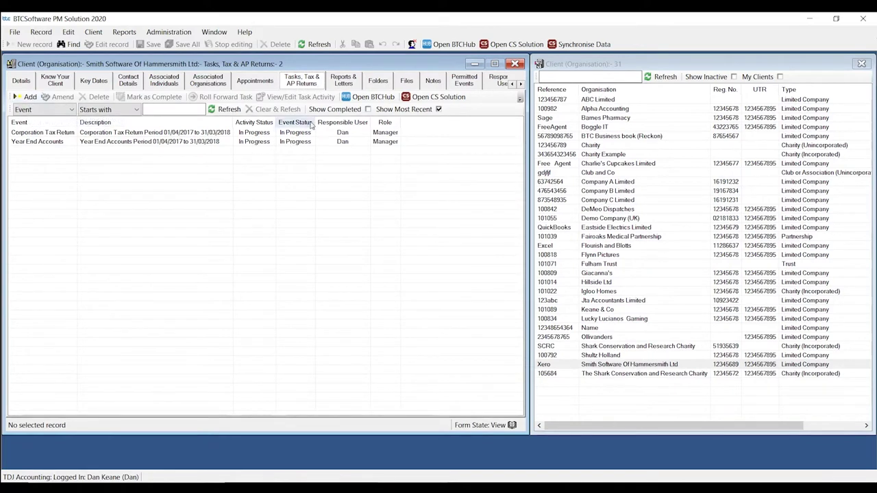
Mark the 2017–2018 Year End Accounts task as discarded and close its summary
click(342, 109)
click(266, 149)
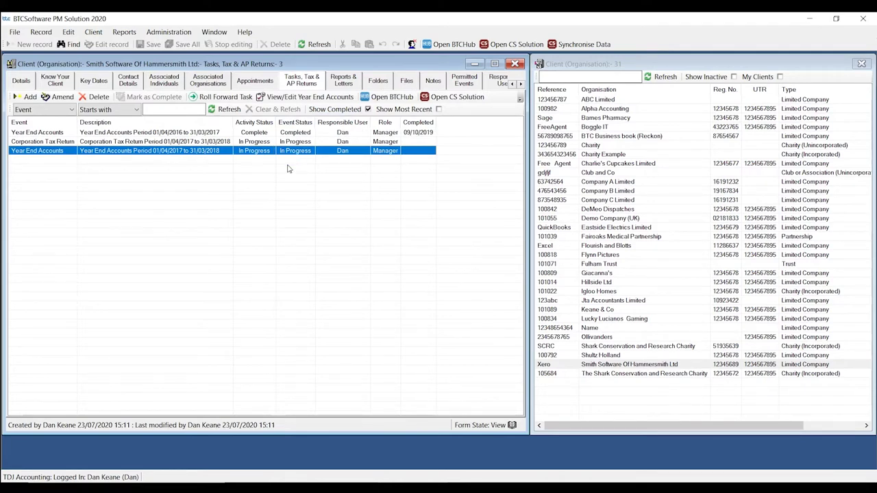
click(517, 107)
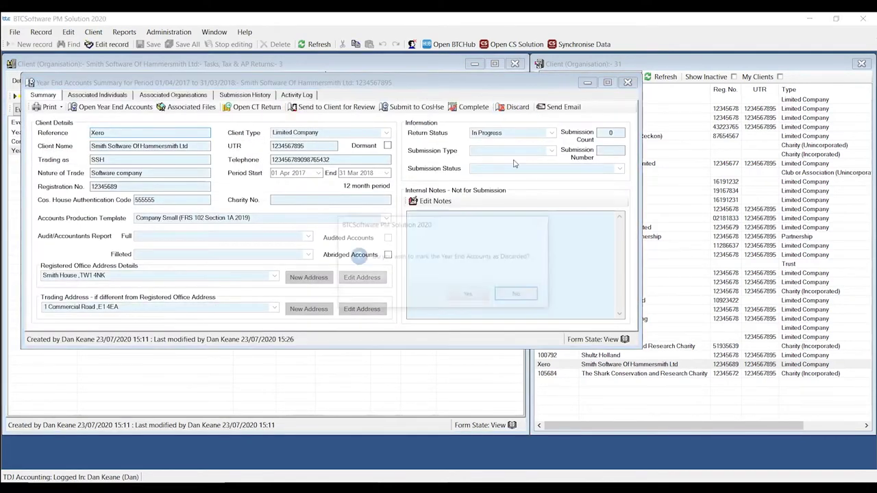
click(468, 295)
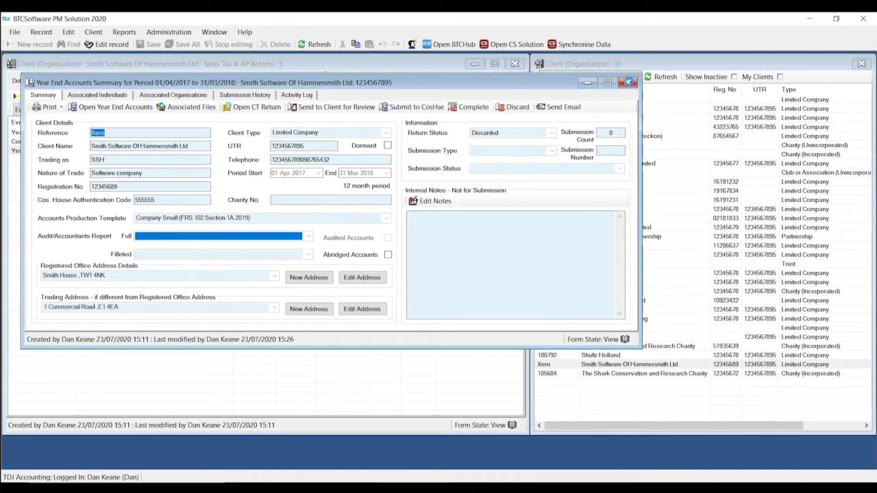
click(629, 82)
Delete the discarded Year End Accounts task and open the Corporation Tax Return
click(232, 151)
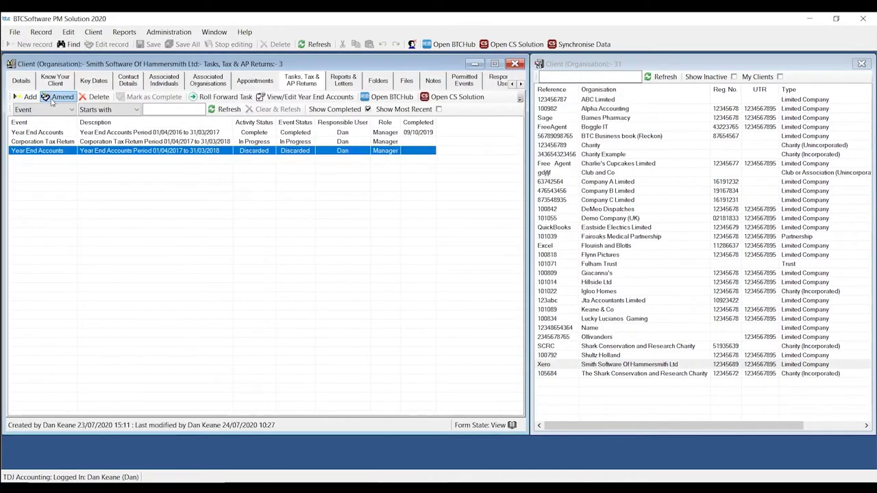
click(96, 81)
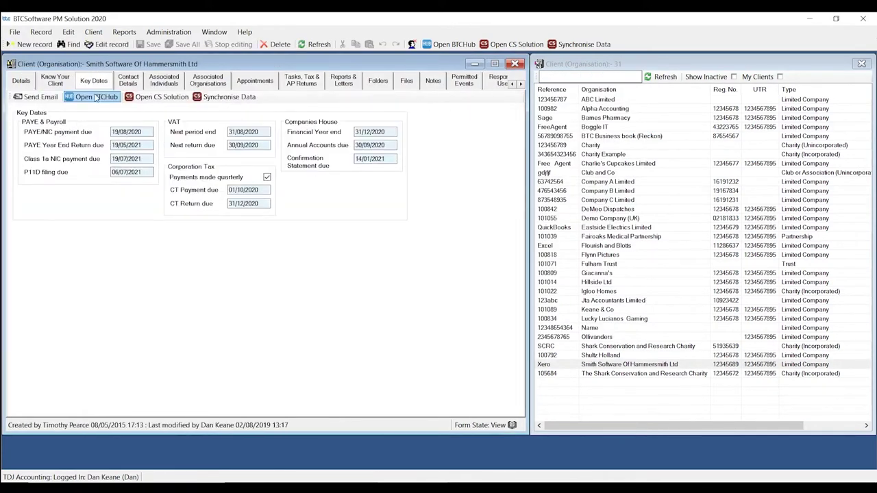
click(301, 80)
click(179, 150)
click(96, 96)
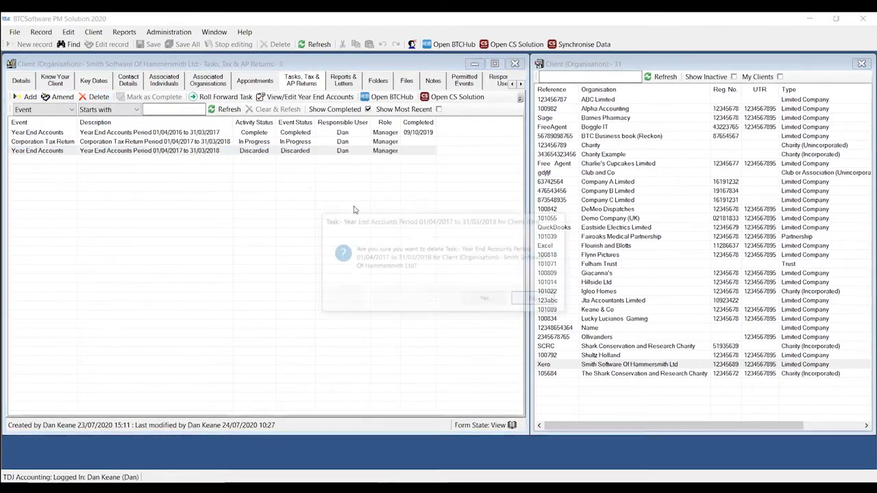
click(474, 300)
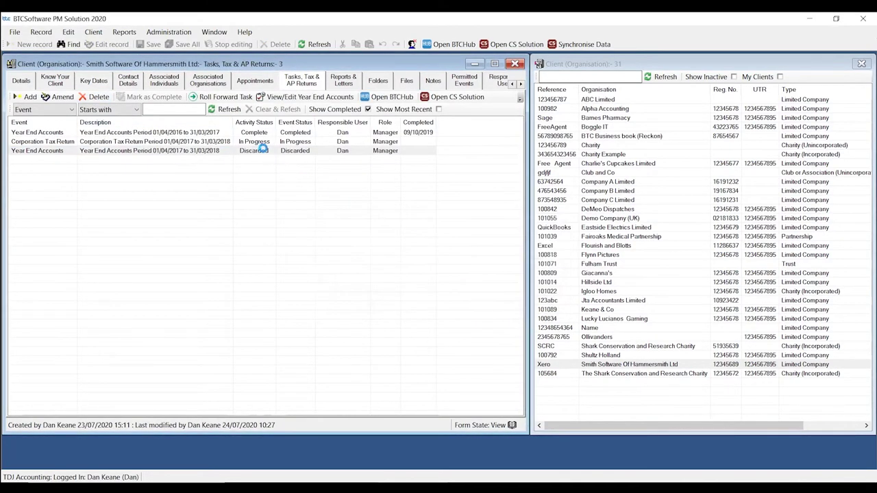
click(253, 142)
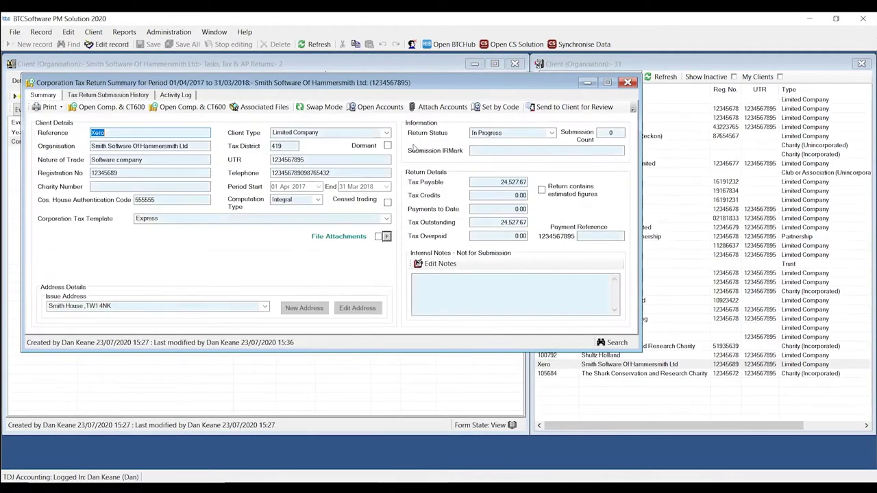
Mark the 2017–2018 Corporation Tax Return as discarded and close its summary
click(564, 107)
click(459, 296)
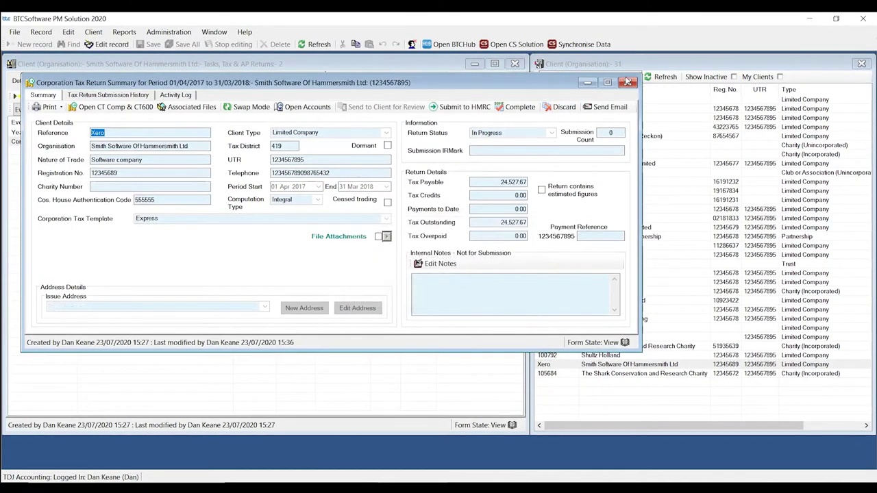
click(628, 83)
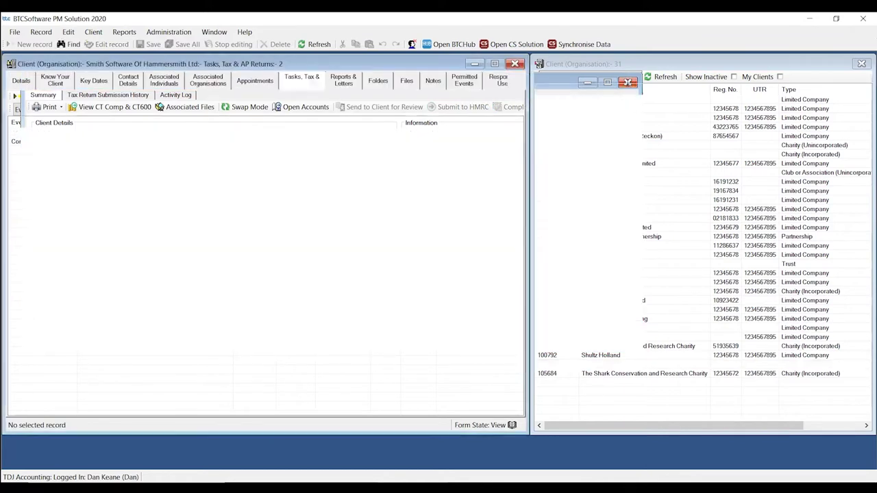
Delete the discarded Corporation Tax Return task from the tasks list
click(94, 82)
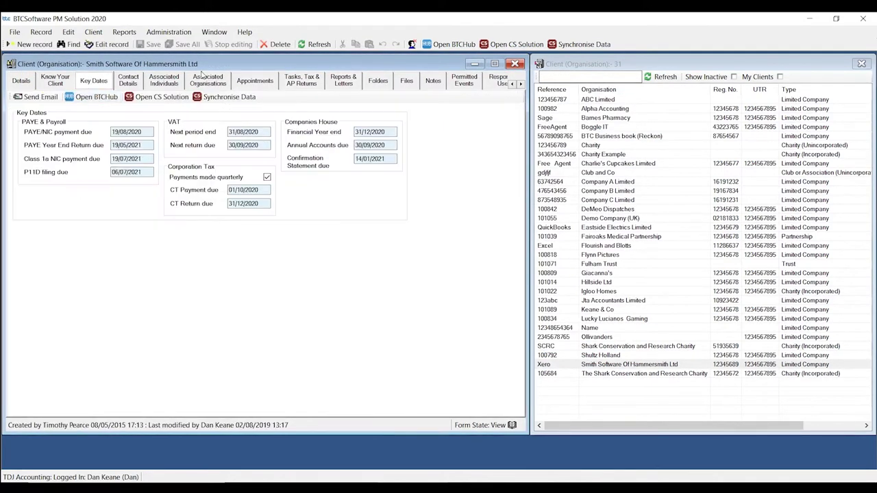
click(313, 85)
click(161, 142)
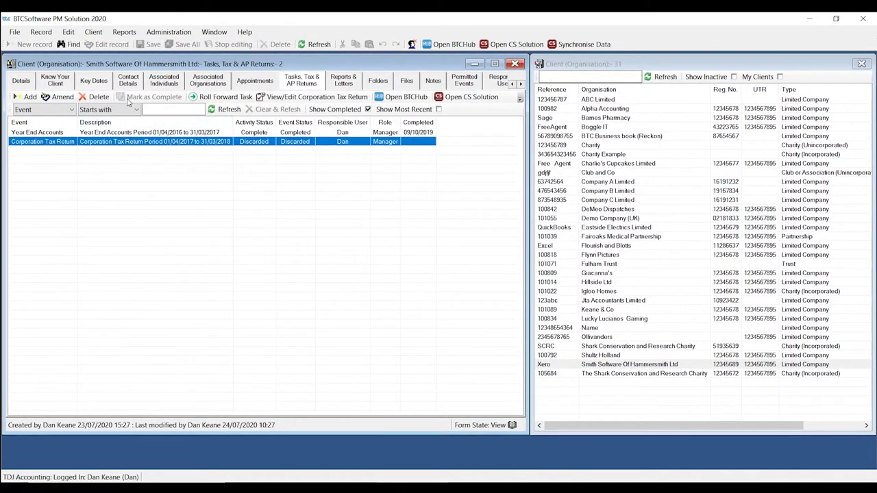
click(96, 98)
click(483, 296)
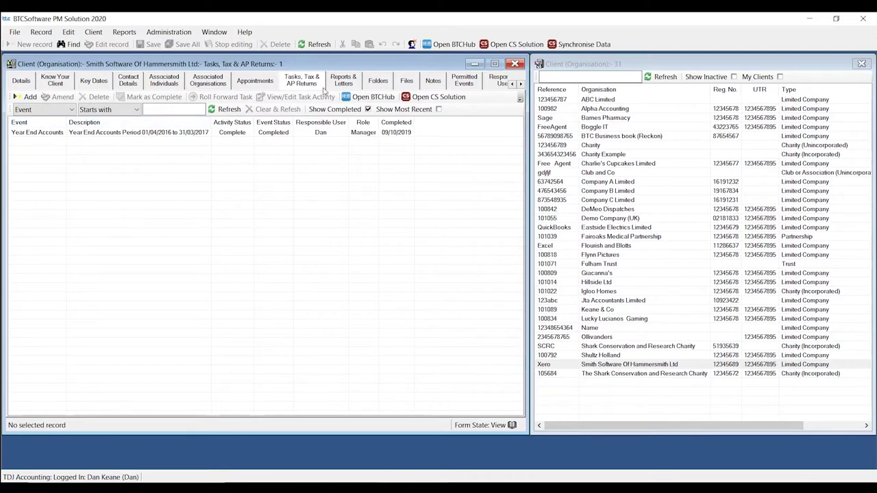
Add a Year End Accounts task for 01 Apr 2017 to 31 Mar 2018 and open it
click(29, 96)
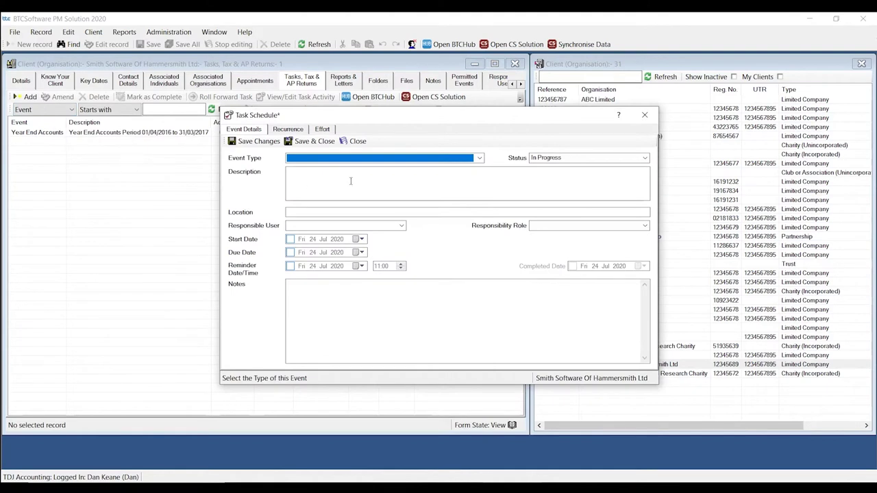
click(479, 158)
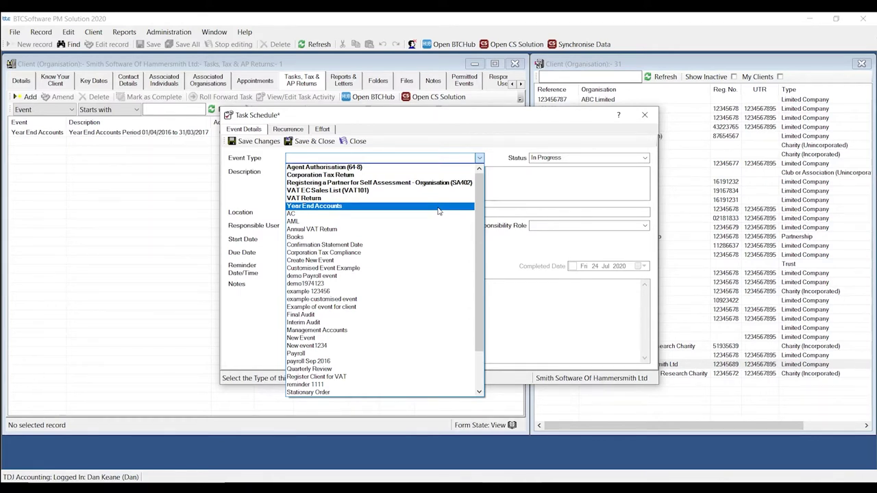
click(437, 207)
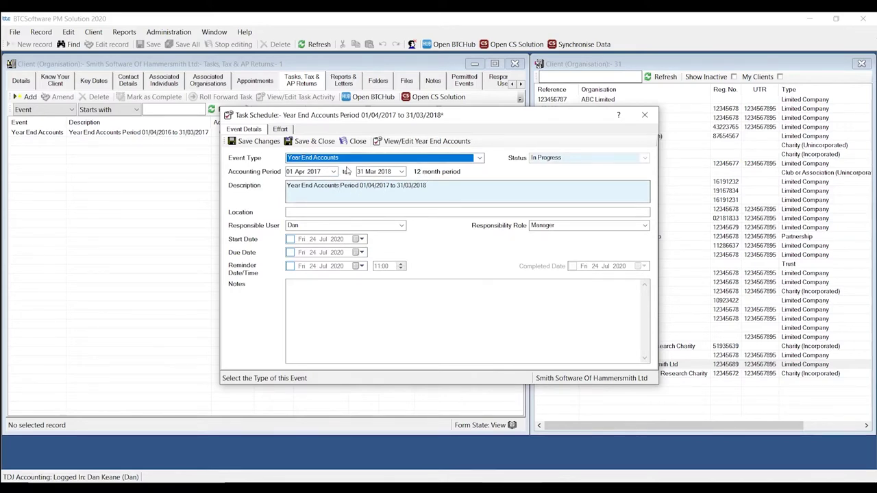
drag(369, 116, 346, 128)
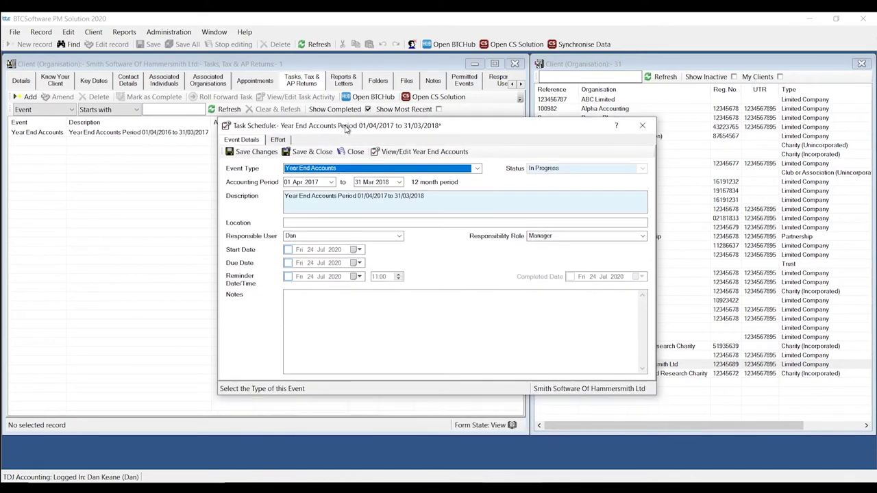
click(331, 182)
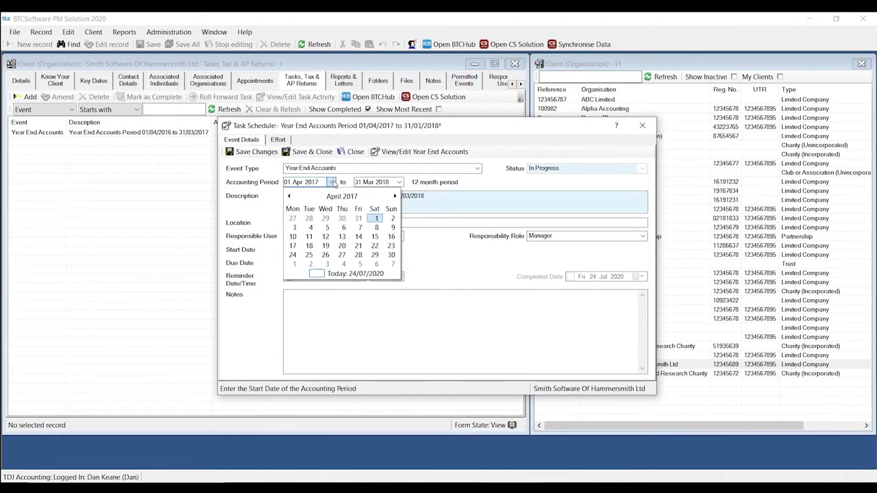
click(333, 186)
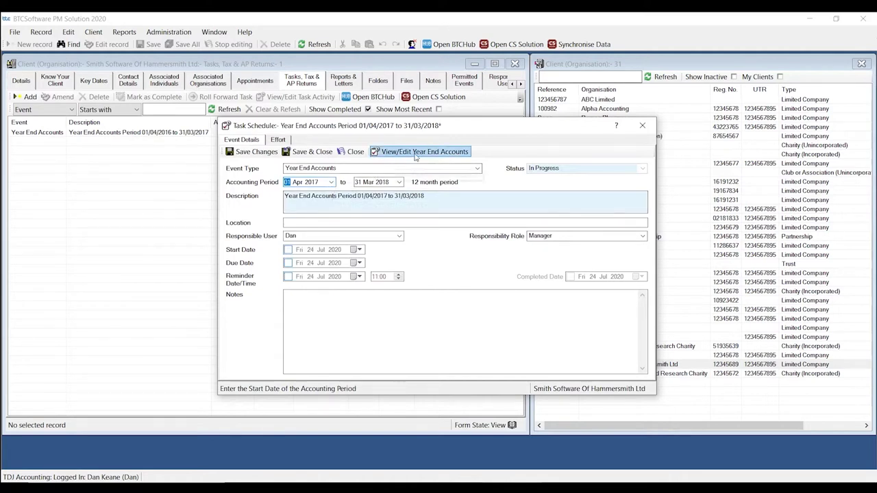
click(437, 152)
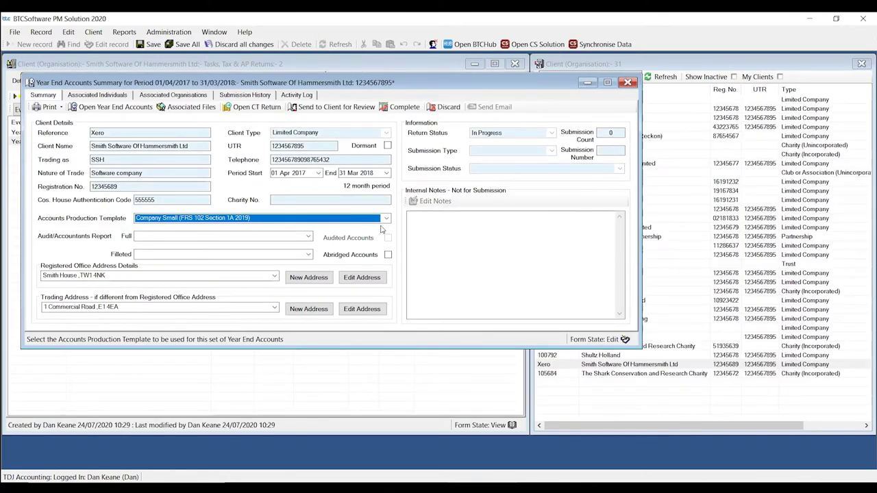
Keep the Company Small (FRS 102 Section 1A 2019) template, no accountants report, and open the accounts
click(386, 217)
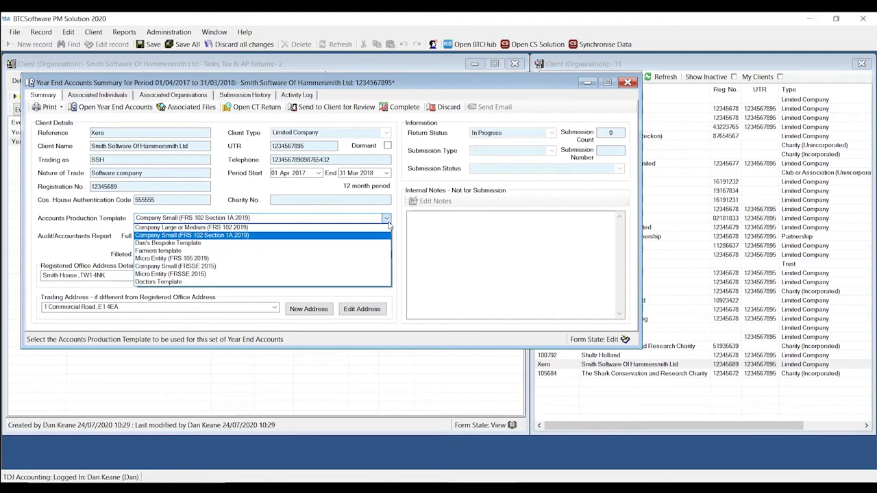
click(387, 217)
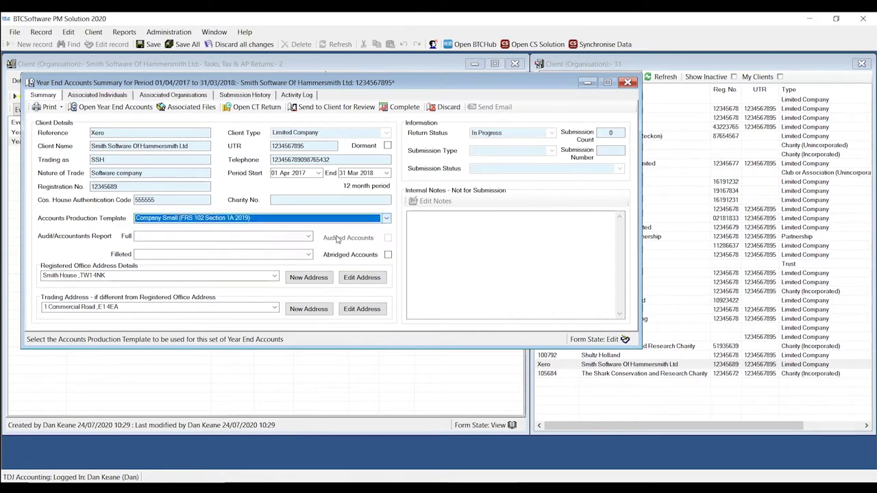
click(308, 237)
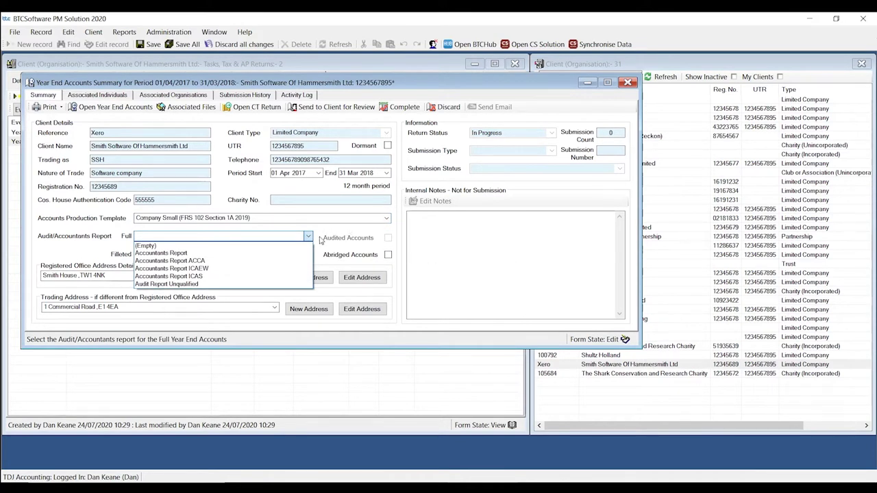
click(310, 239)
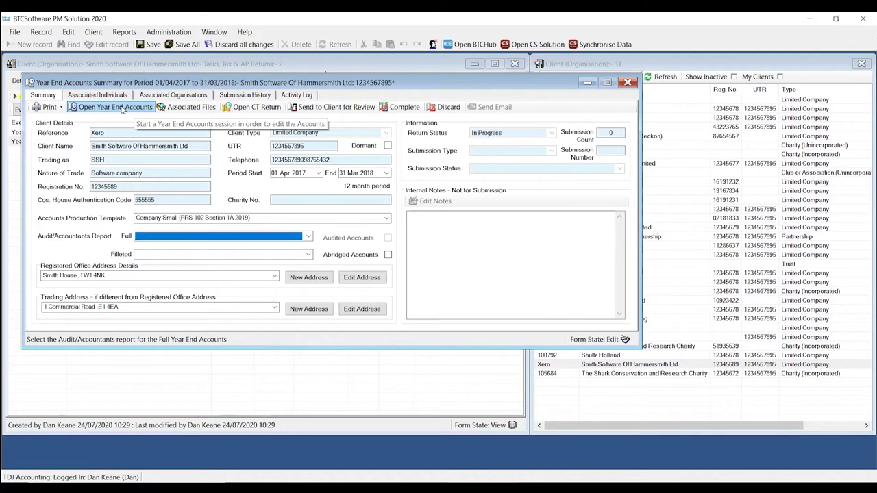
click(121, 108)
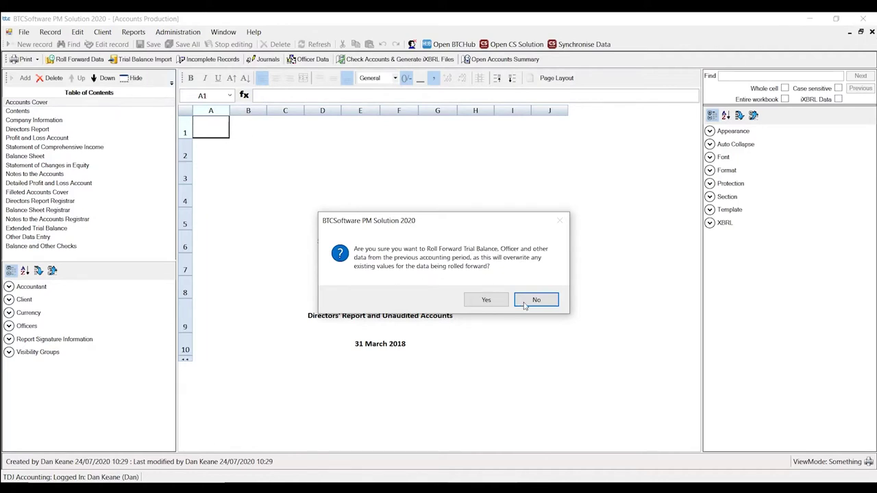
Roll forward prior-period data and review the Profit and Loss, Balance Sheet and Extended Trial Balance
click(496, 301)
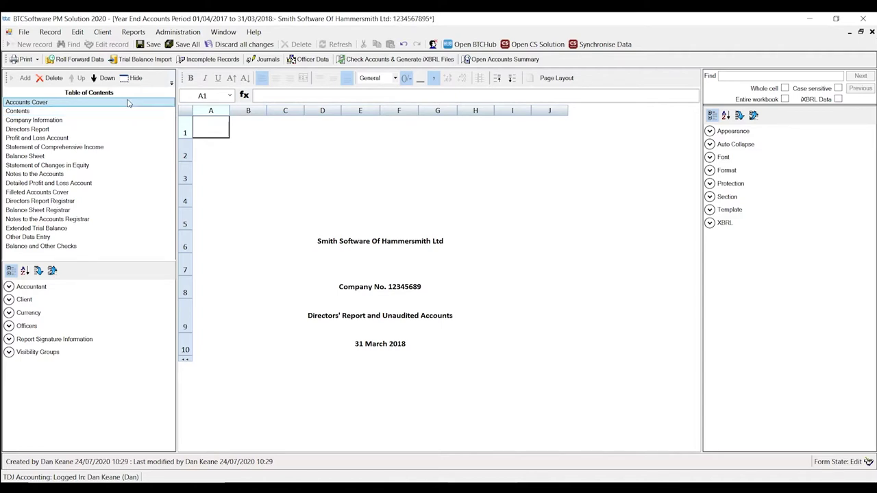
click(131, 140)
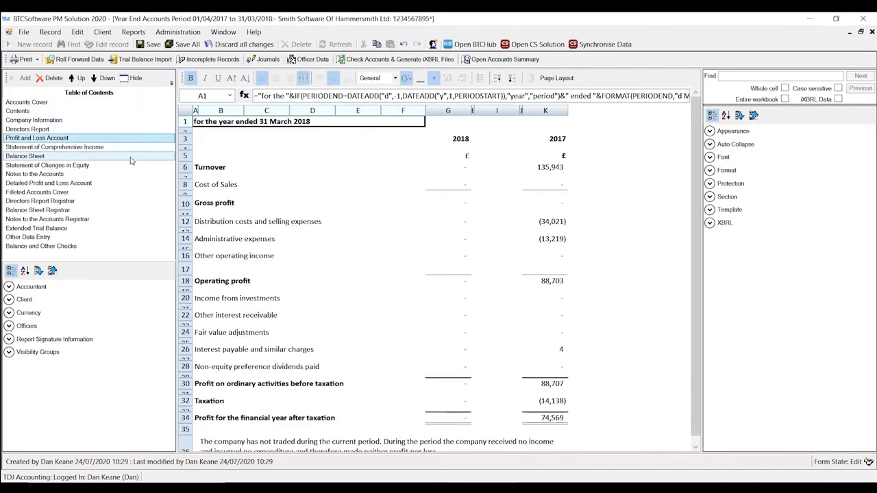
click(130, 156)
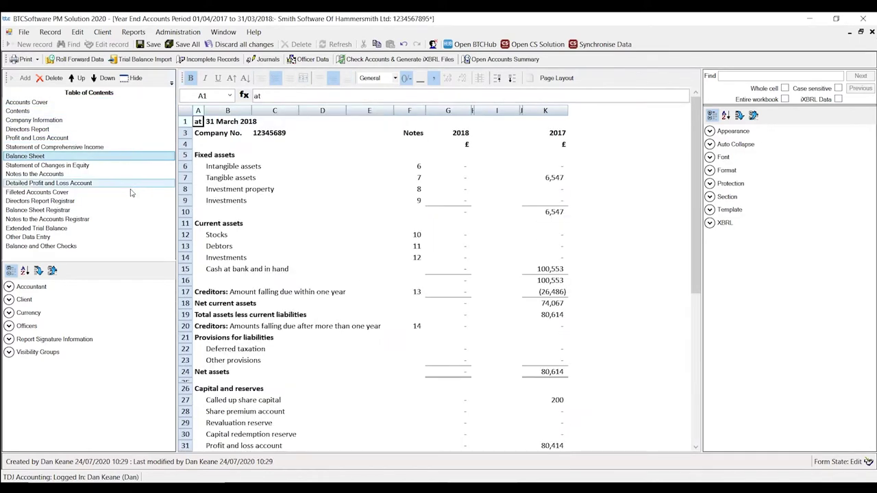
click(118, 229)
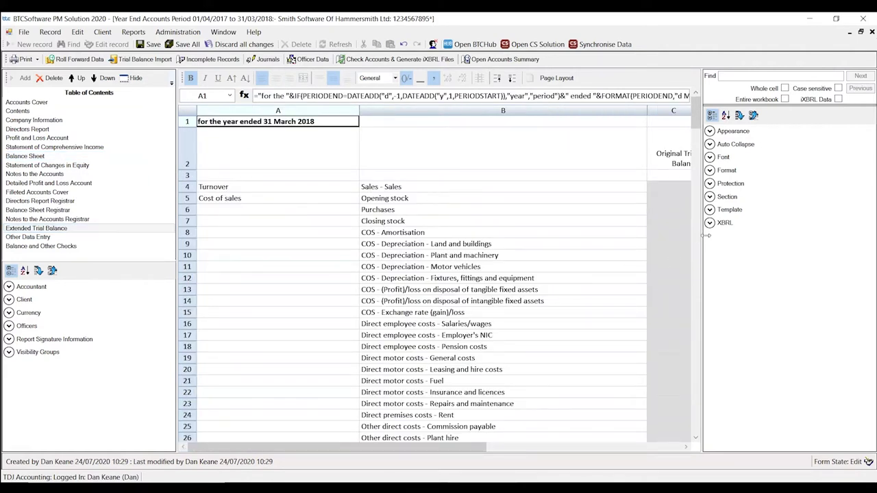
Try entering 123456 in cell C10 (Plant and machinery), then open the empty Journals list
drag(701, 237, 813, 233)
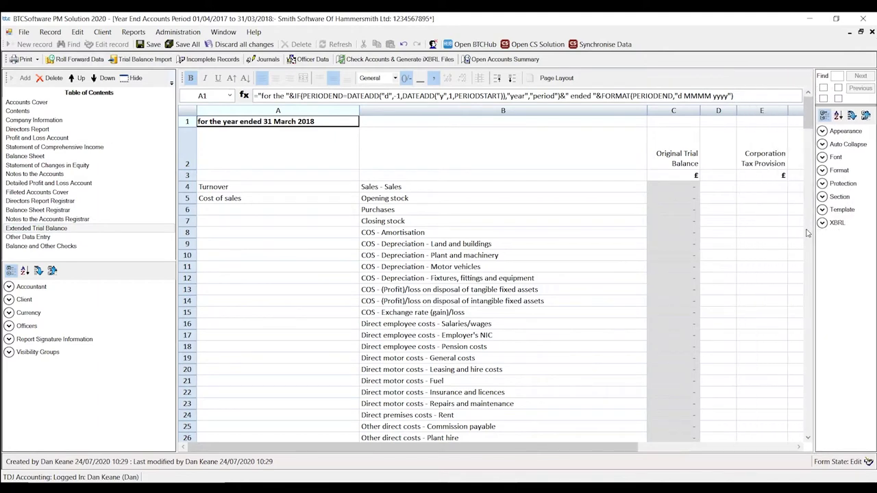
drag(568, 447, 722, 447)
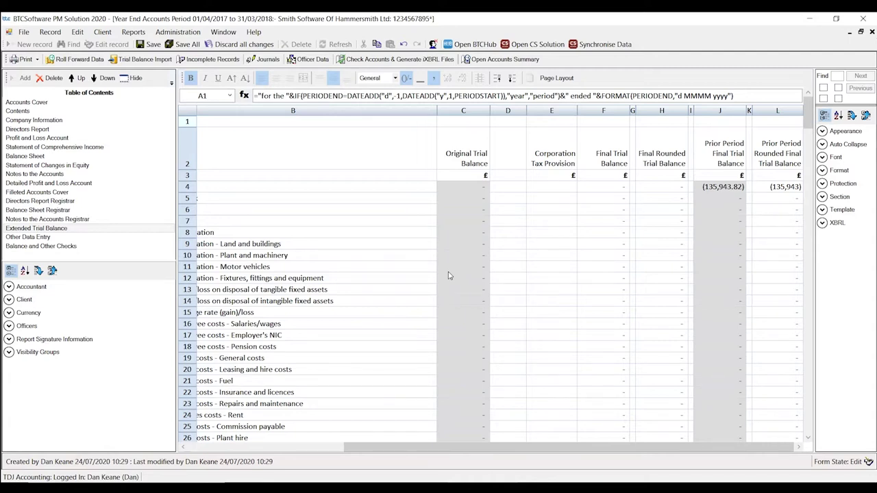
click(466, 259)
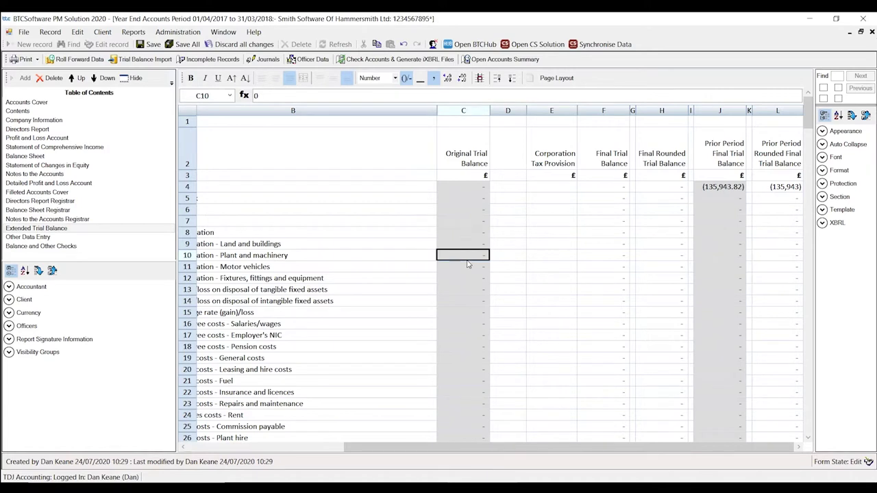
text(123456)
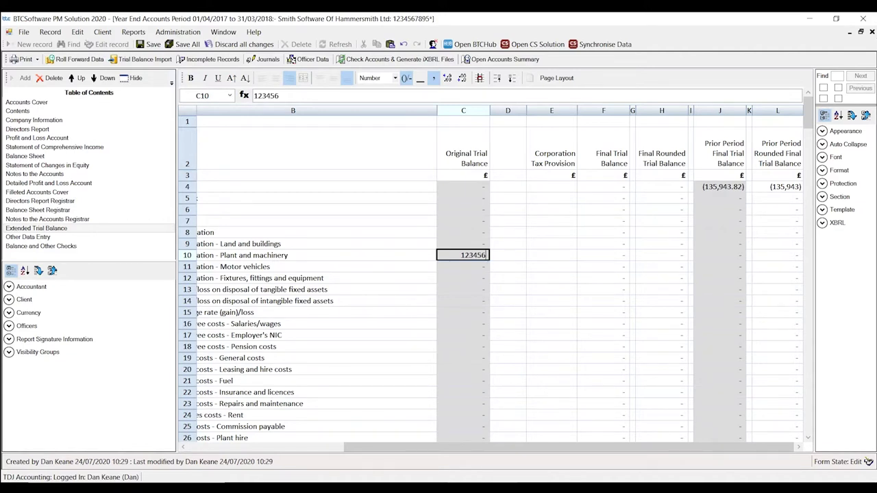
text(1)
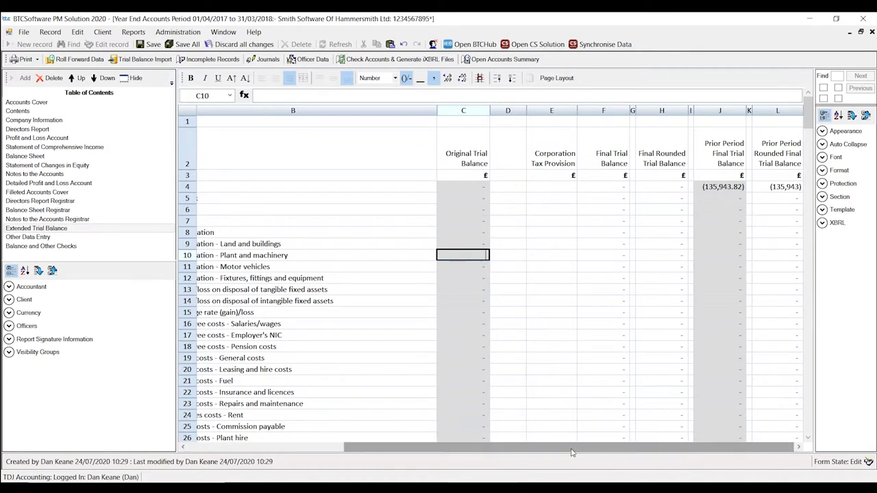
drag(574, 453, 487, 451)
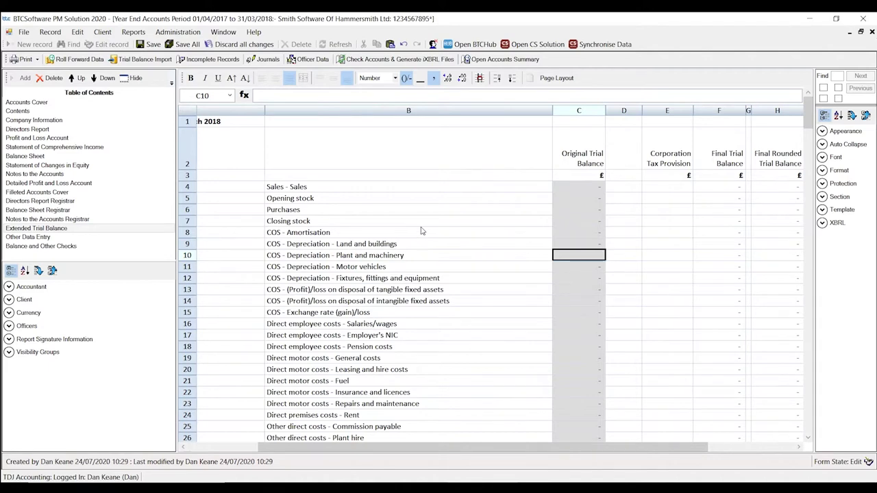
click(266, 60)
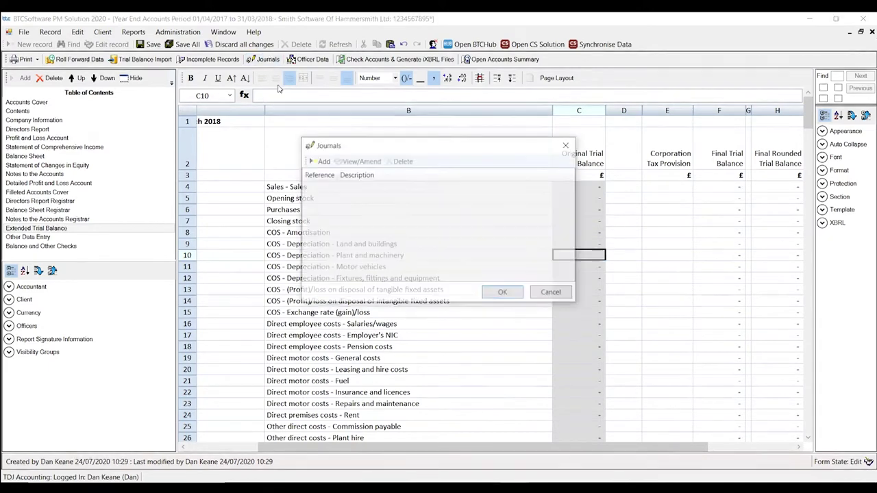
Start a new journal and check the first line's ledger choices and debit field
click(316, 160)
click(292, 171)
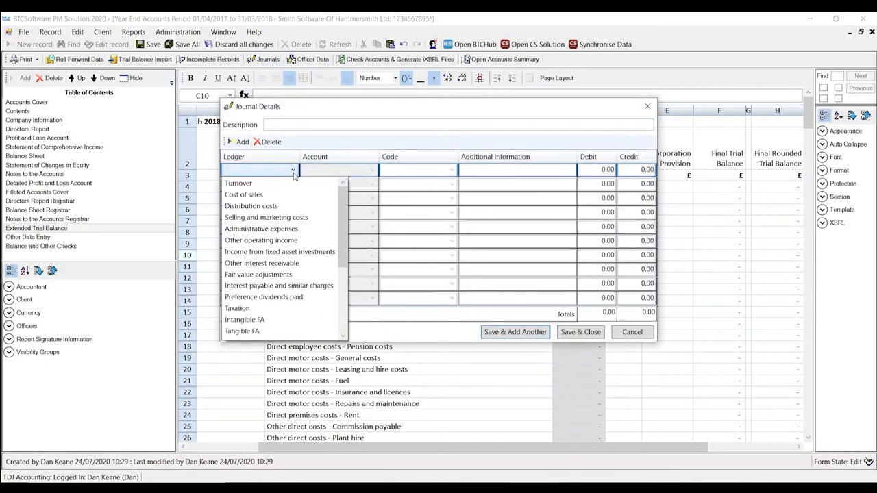
click(293, 172)
click(597, 171)
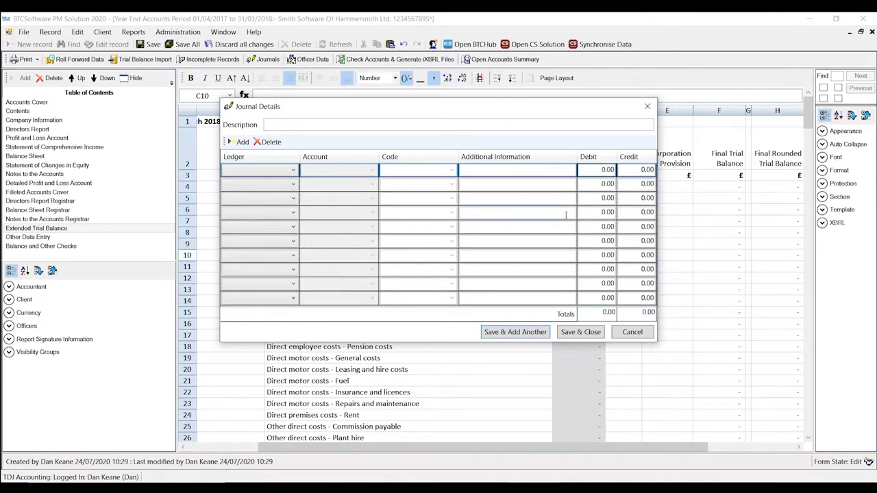
Discard the unsaved journal, close Journals and open Incomplete Records
click(647, 107)
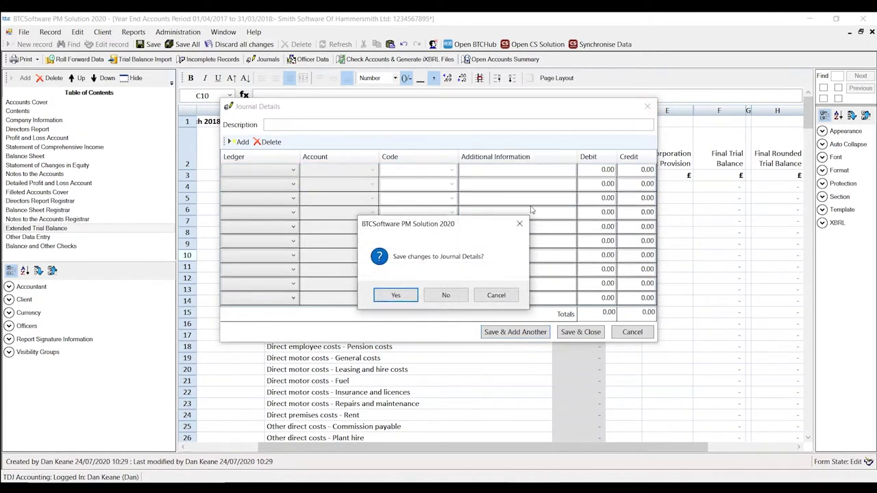
click(453, 294)
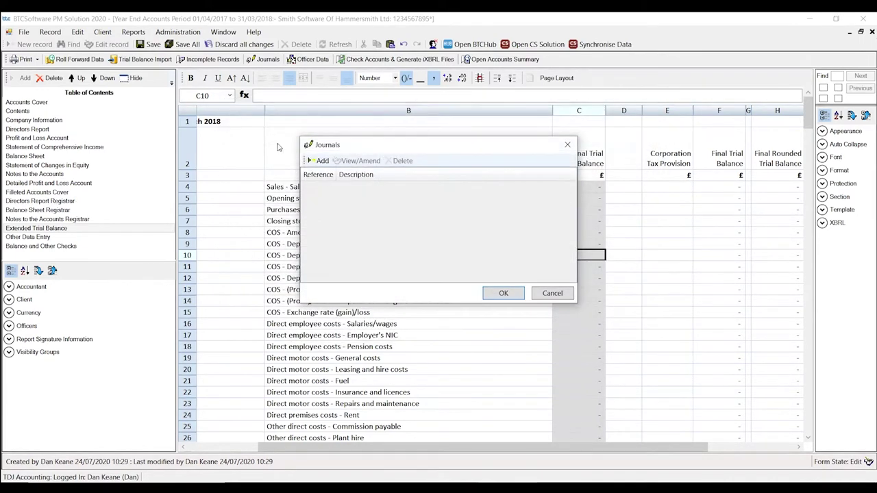
click(567, 144)
click(209, 60)
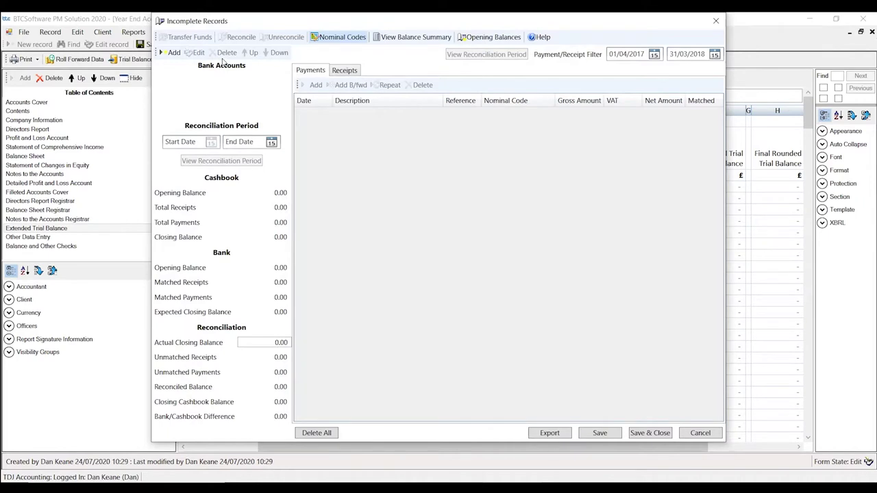
Begin a new bank account, review the bank and cash nominal codes, then cancel it
click(171, 53)
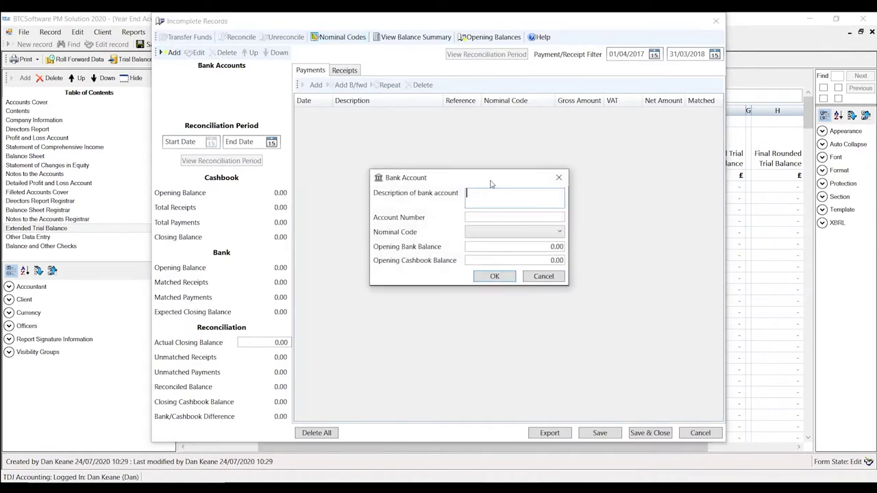
click(546, 235)
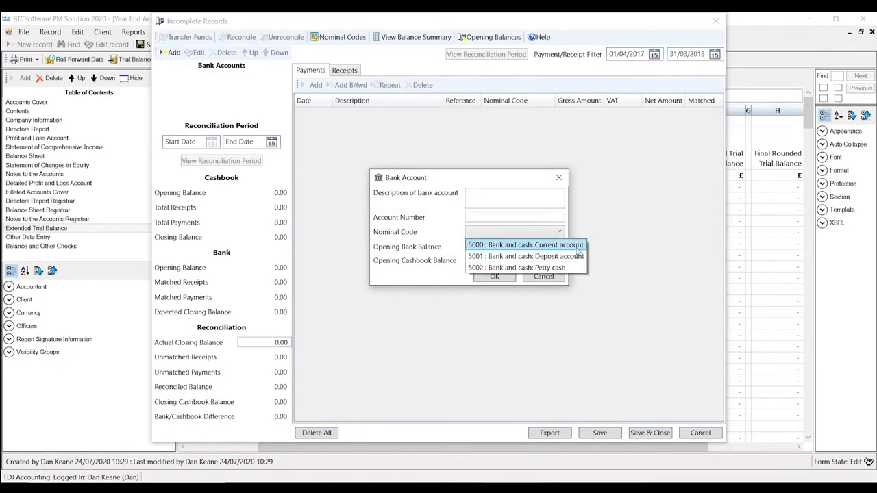
click(558, 178)
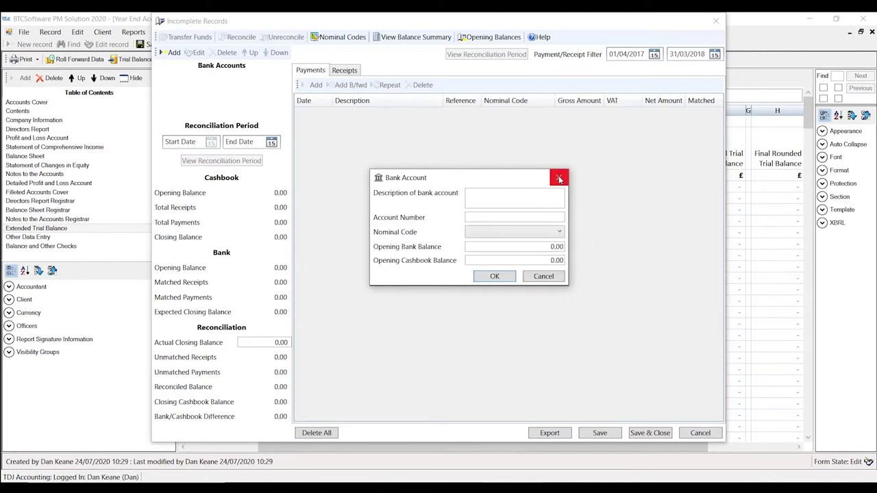
click(558, 179)
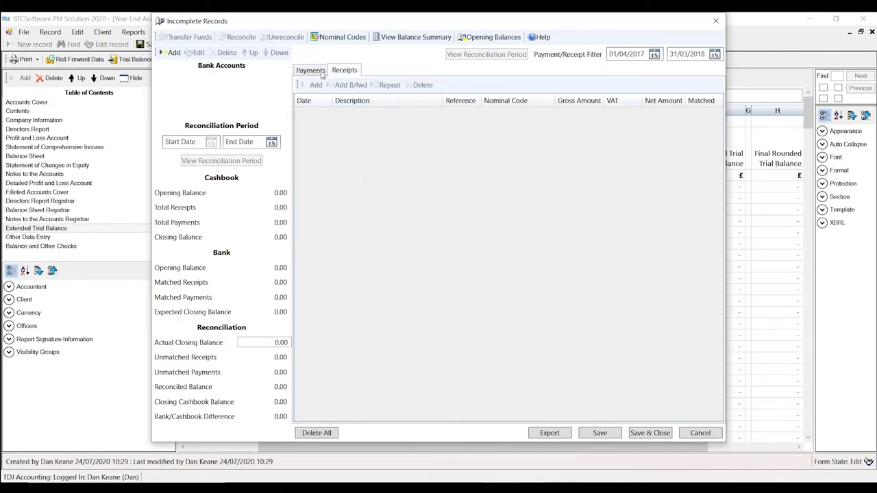
Review Receipts, Opening Balances and Nominal Codes, then close Incomplete Records without saving
click(346, 72)
click(493, 39)
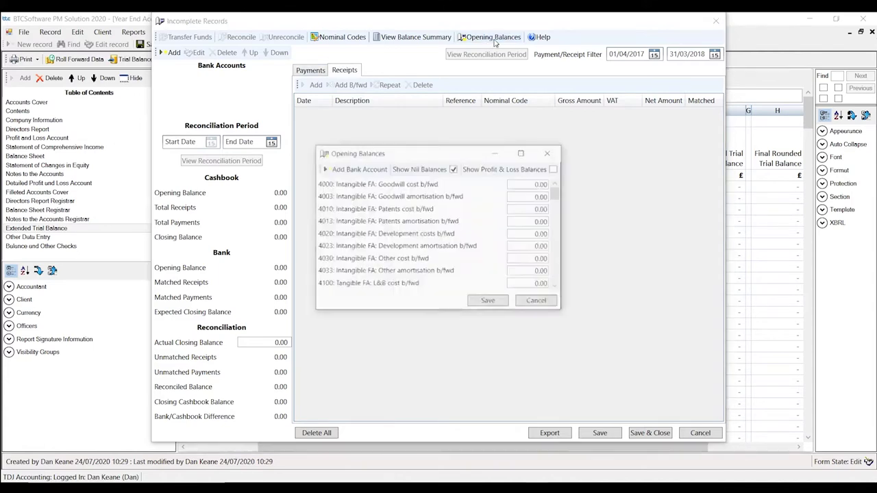
click(549, 153)
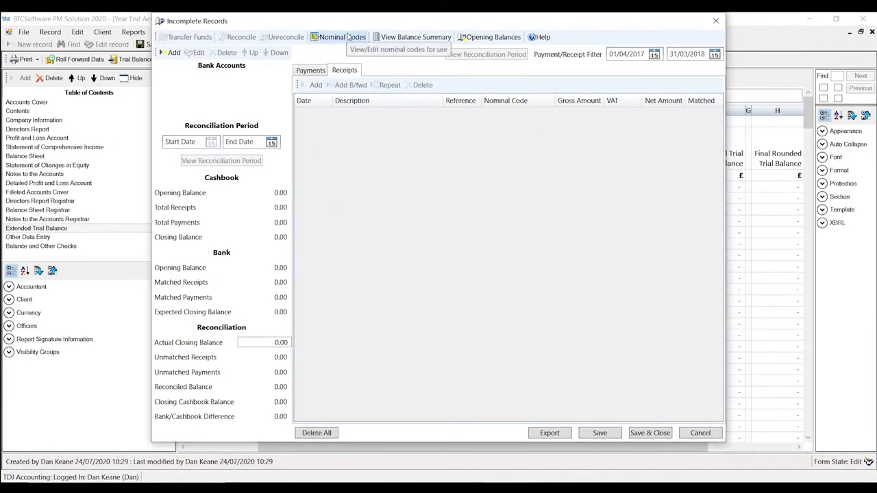
click(348, 36)
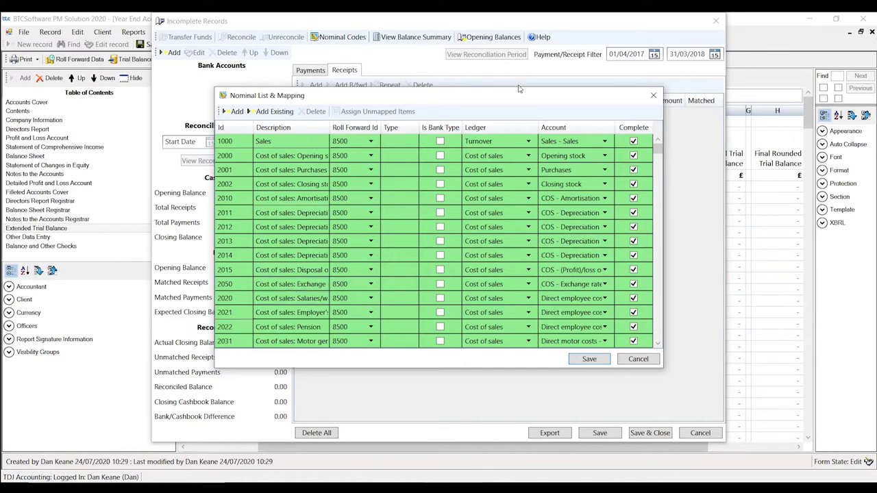
click(652, 96)
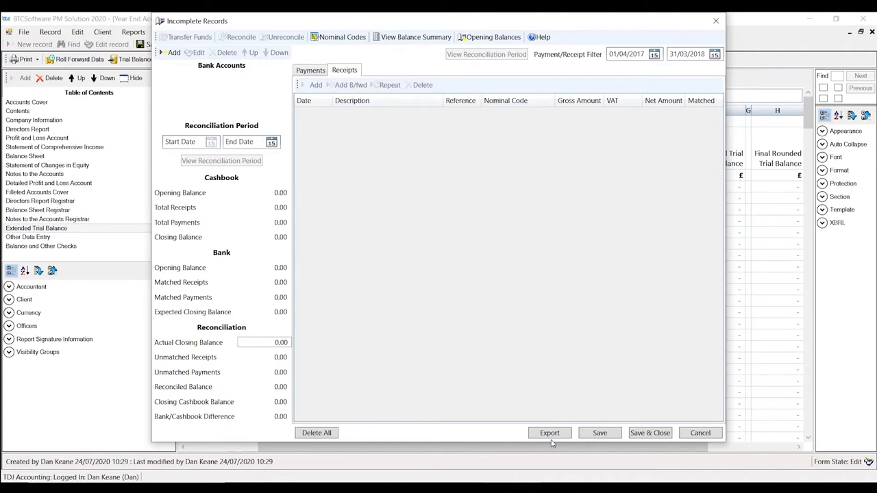
click(716, 20)
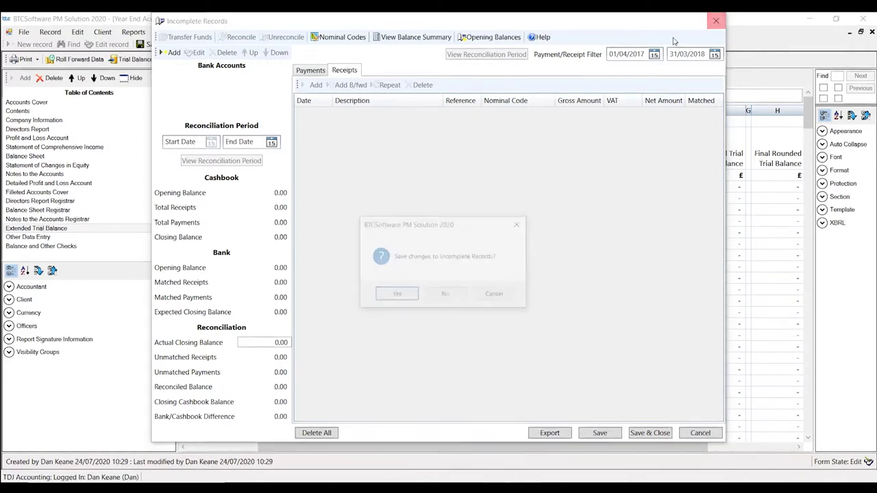
click(446, 295)
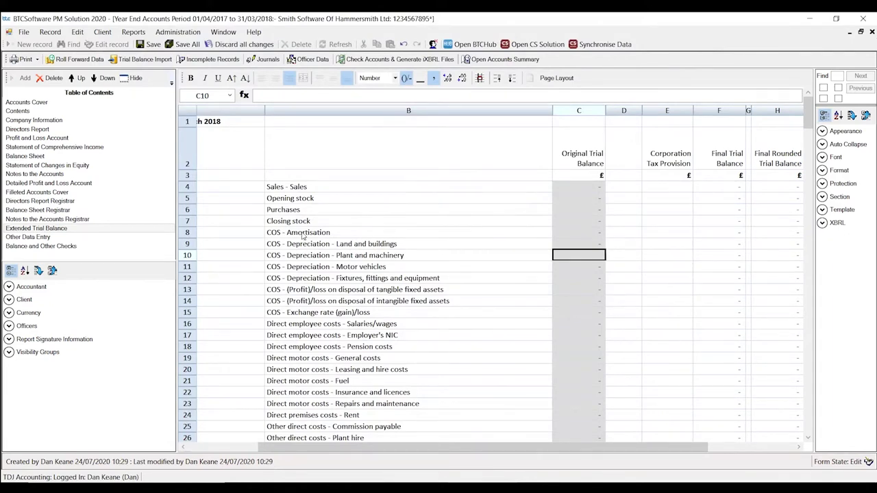
In Trial Balance Import, select Xero as the accounts package and start the download
click(137, 61)
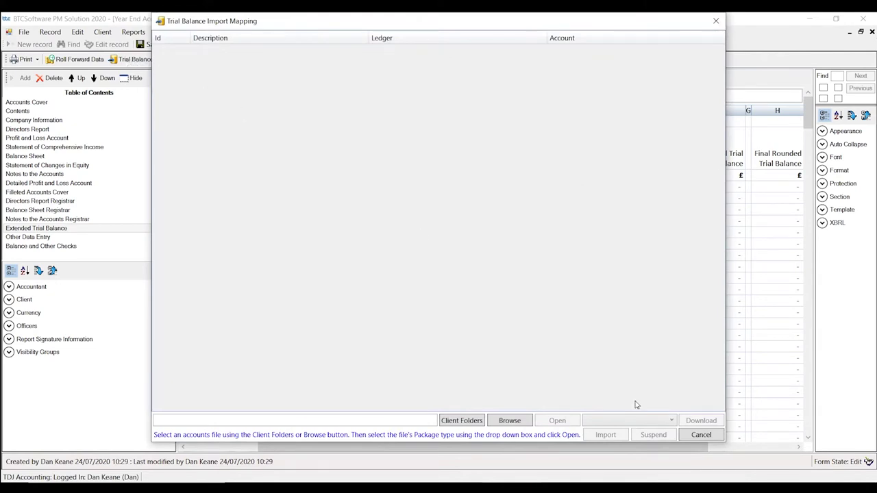
click(643, 422)
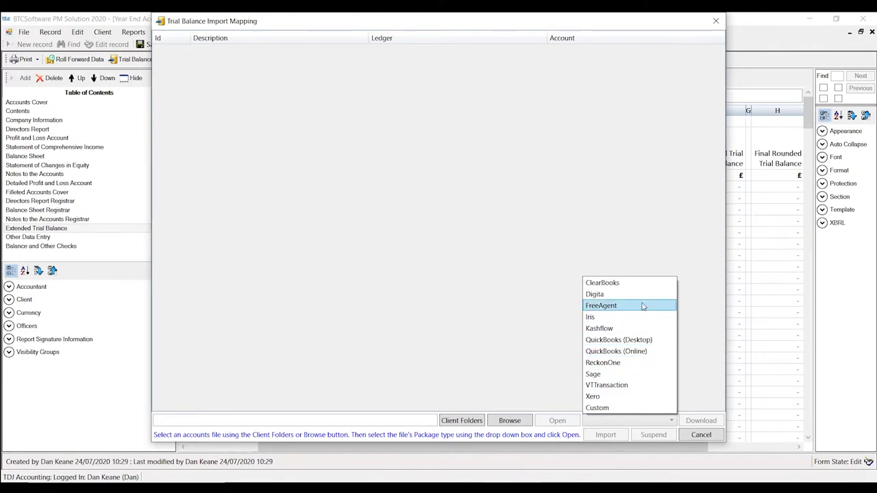
click(626, 396)
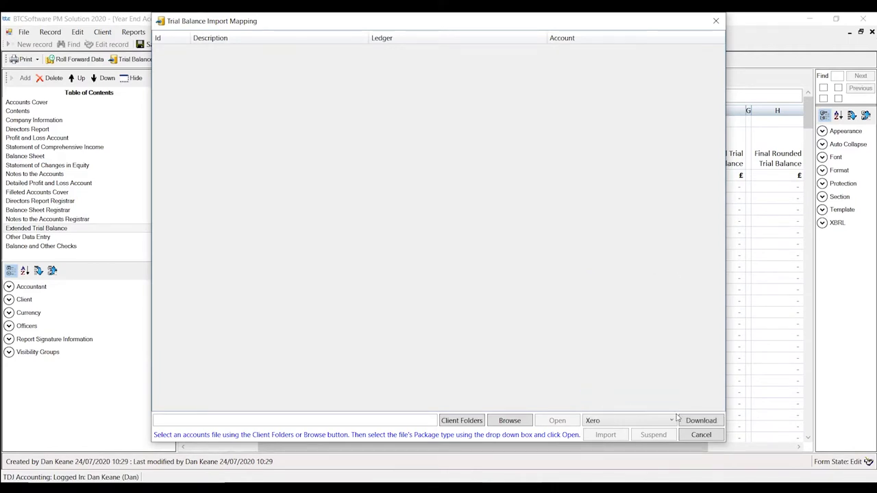
click(706, 421)
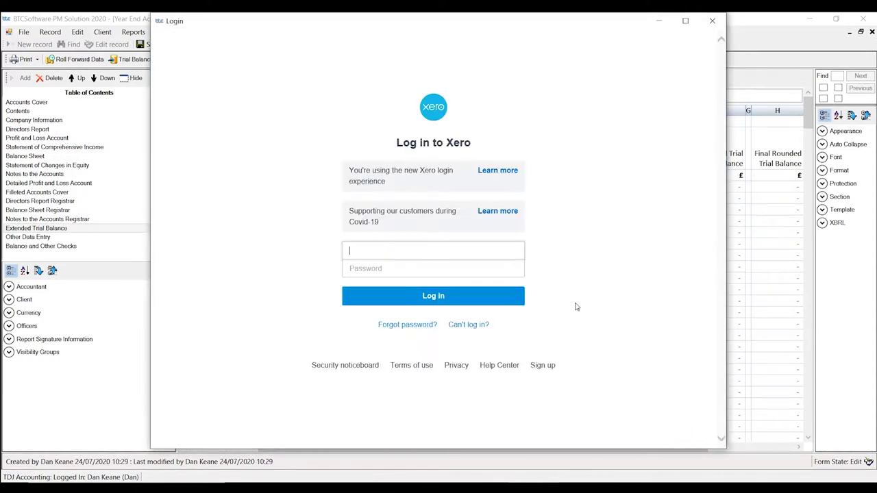
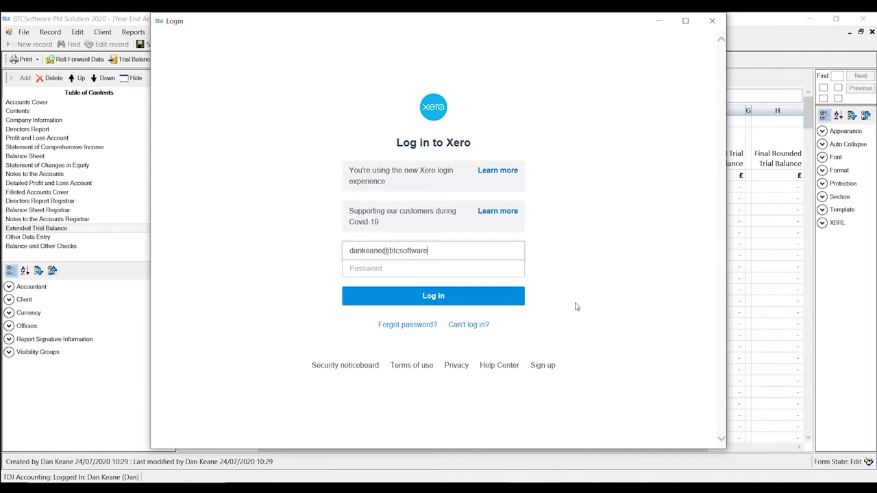
Sign in to Xero with the account e-mail and password, re-entering the password after an error
click(454, 273)
text(•••••)
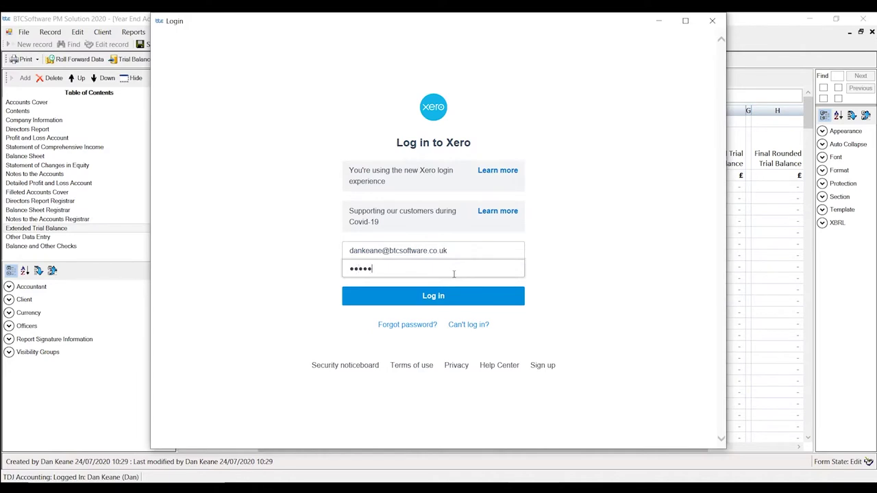
text(•••••••••••)
key(Return)
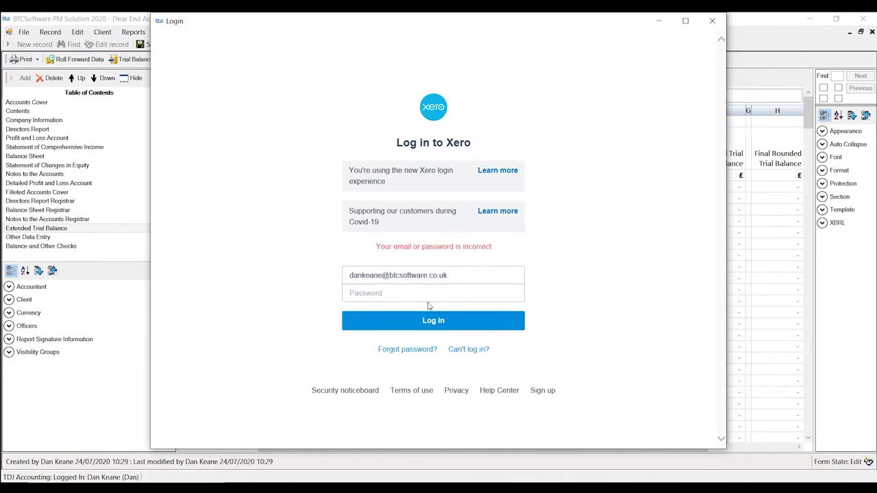
click(433, 301)
text(•••)
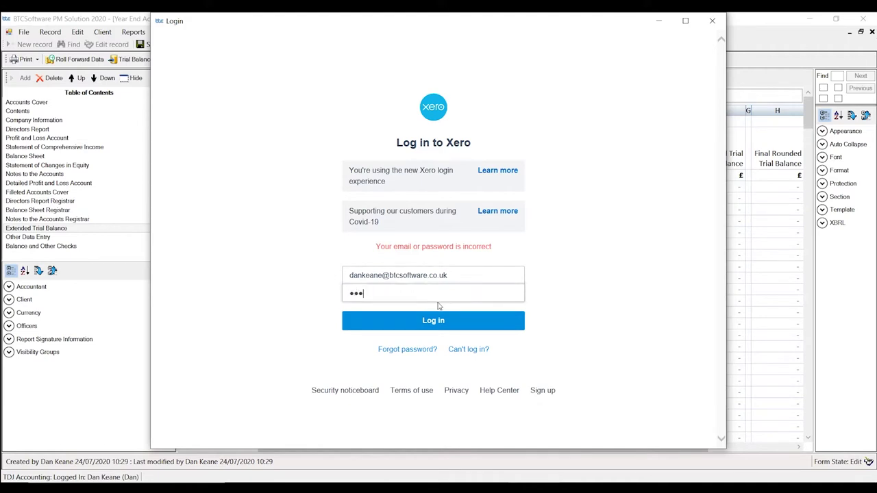
text(•••••••••••••)
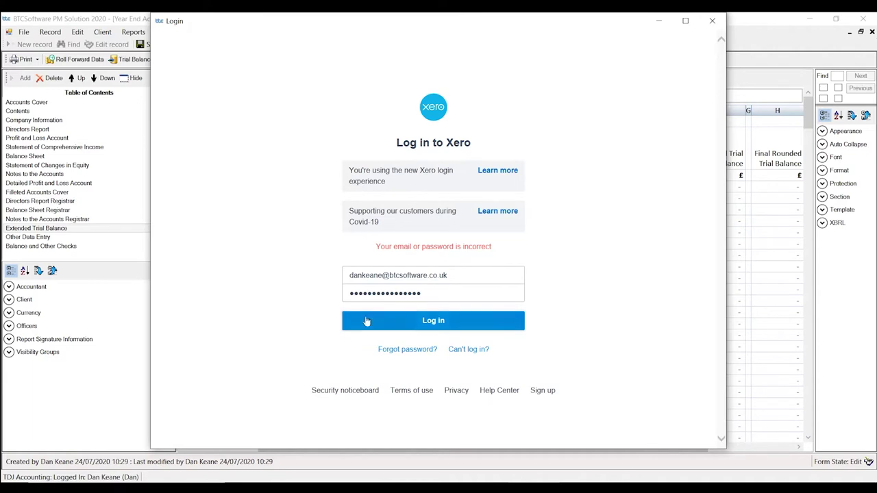
click(488, 321)
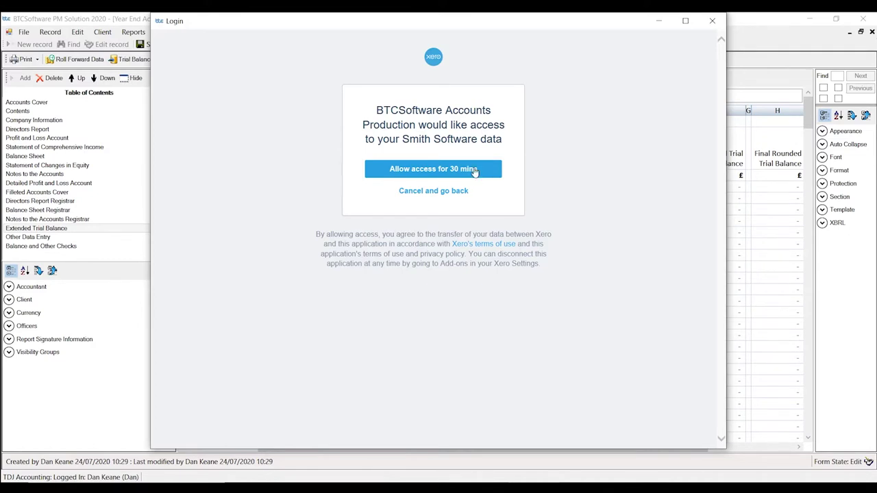
Grant Xero access, accept import warnings, and re-tick Complete on Corporation Tax, Depreciation and Employers NI
click(472, 166)
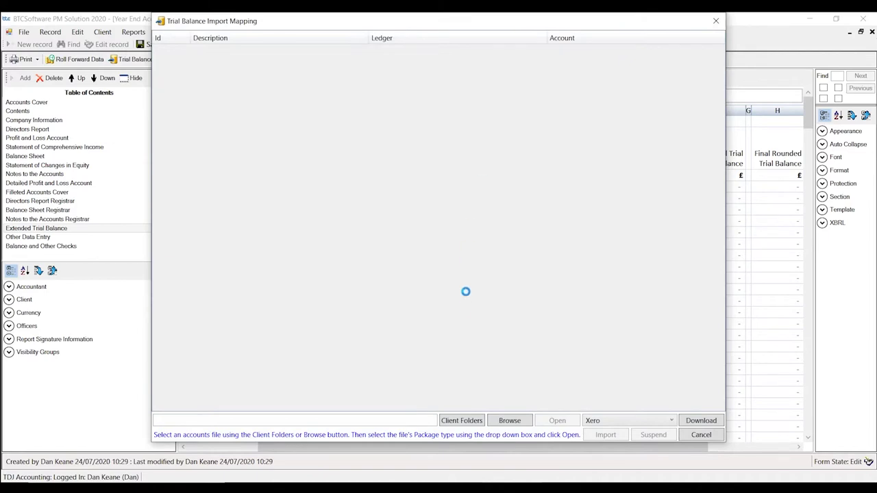
click(484, 351)
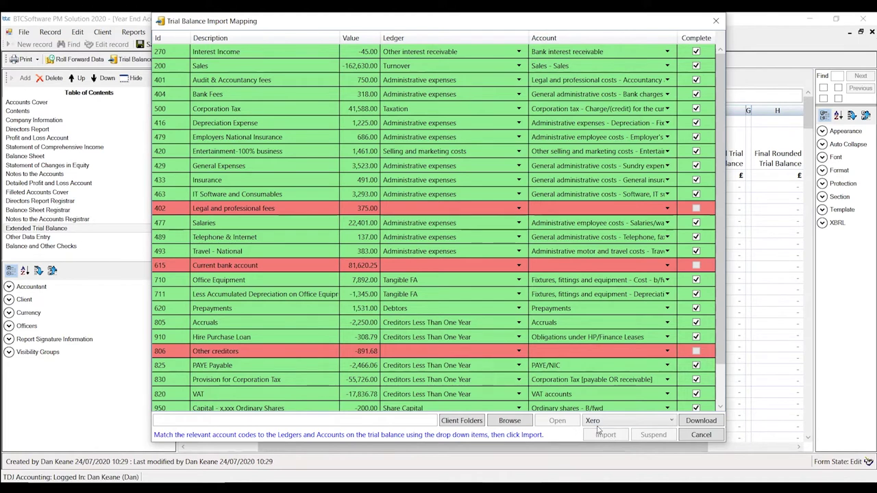
click(696, 108)
click(696, 123)
click(696, 137)
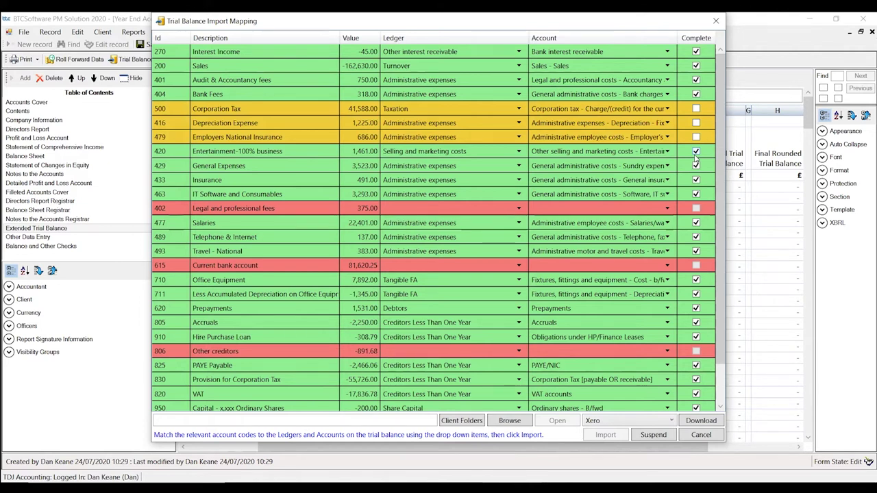
click(696, 108)
click(696, 122)
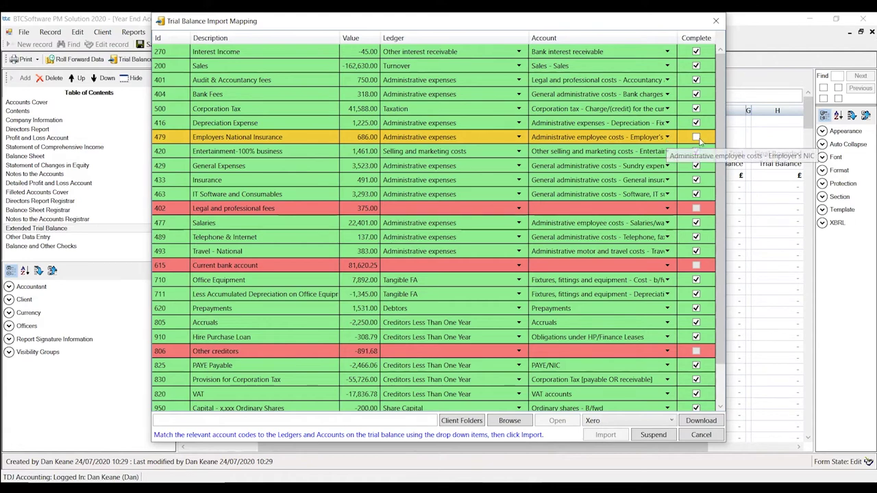
click(697, 138)
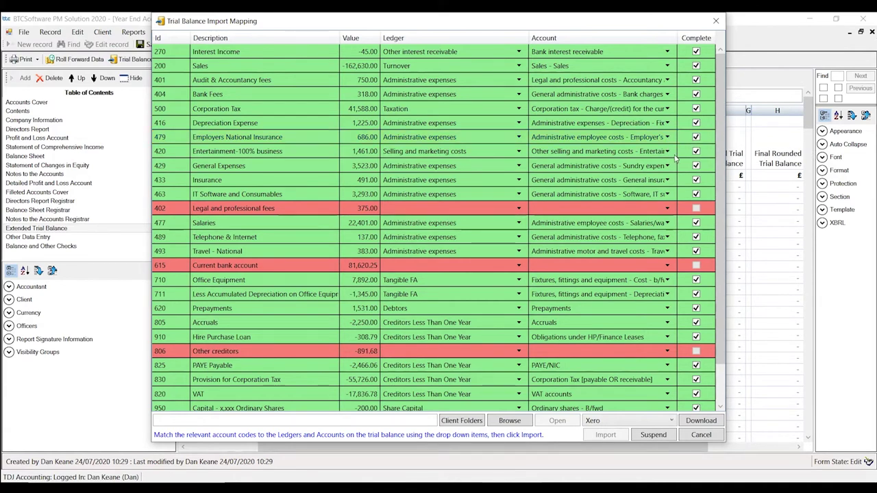
Map Legal and professional fees to Administrative expenses, Other legal and professional costs
click(518, 209)
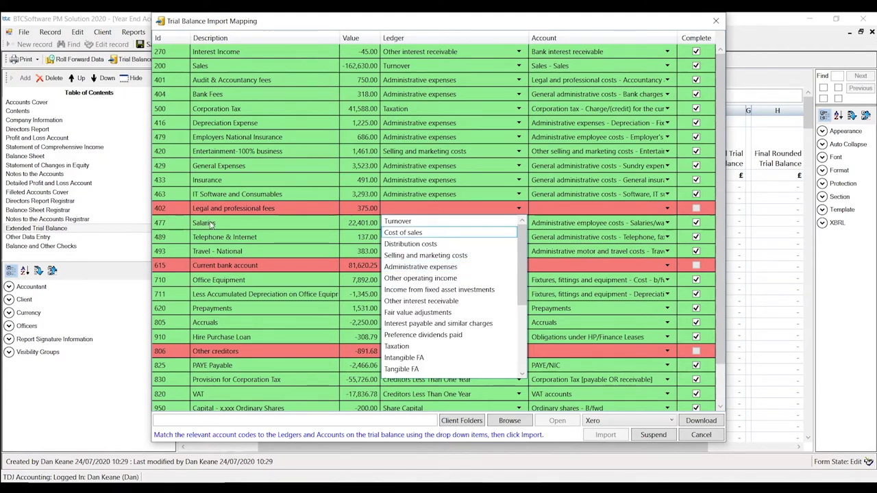
click(461, 269)
click(593, 207)
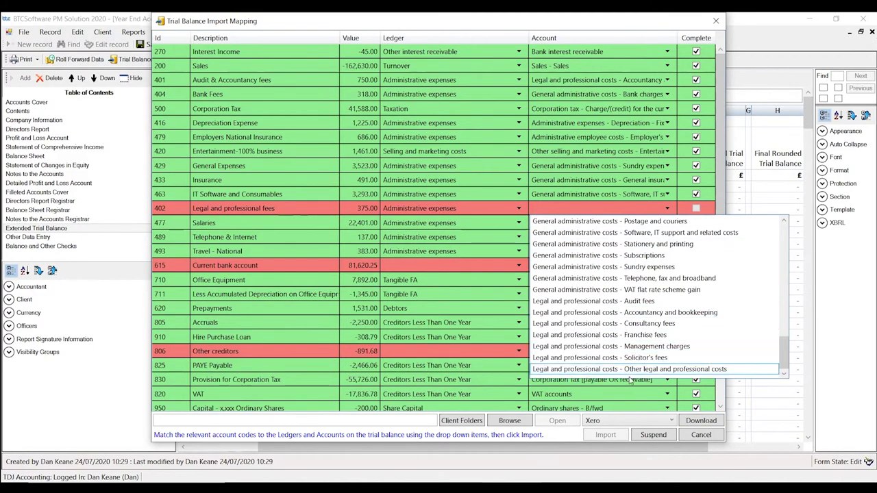
click(644, 373)
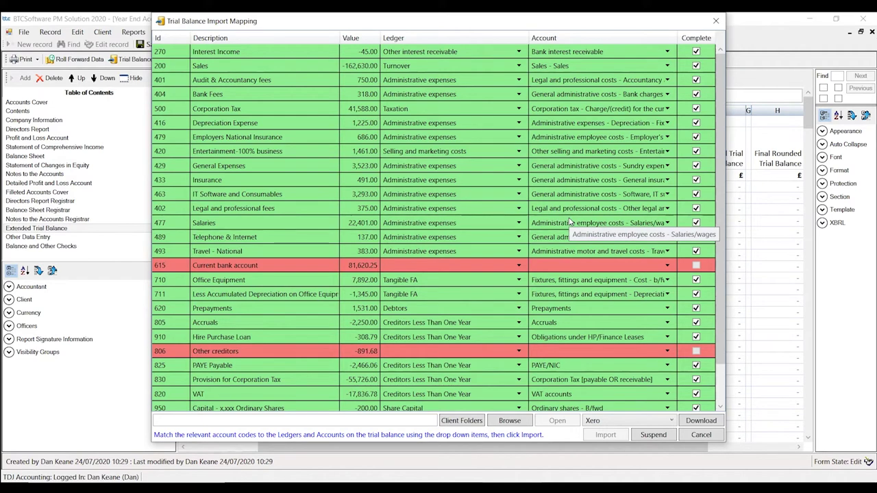
Map the Current bank account to Cash at bank and in hand, Current accounts
click(504, 266)
scroll(483, 315, down, 3)
click(483, 331)
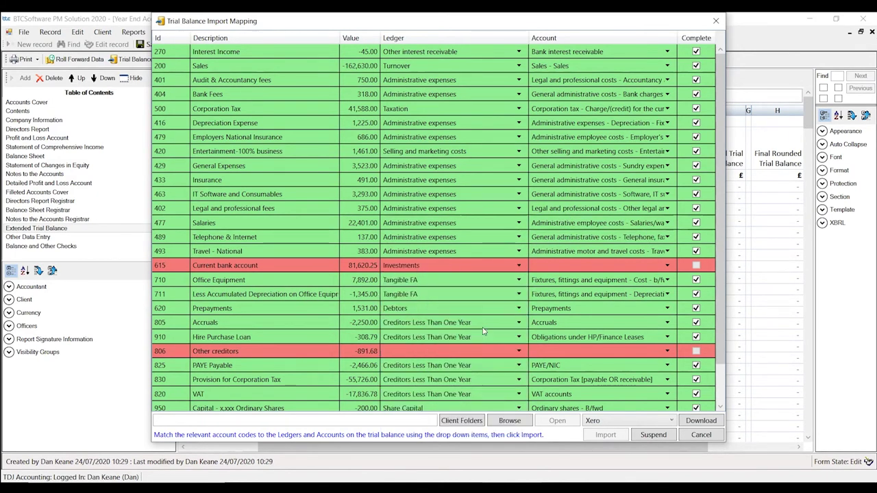
click(475, 266)
click(507, 331)
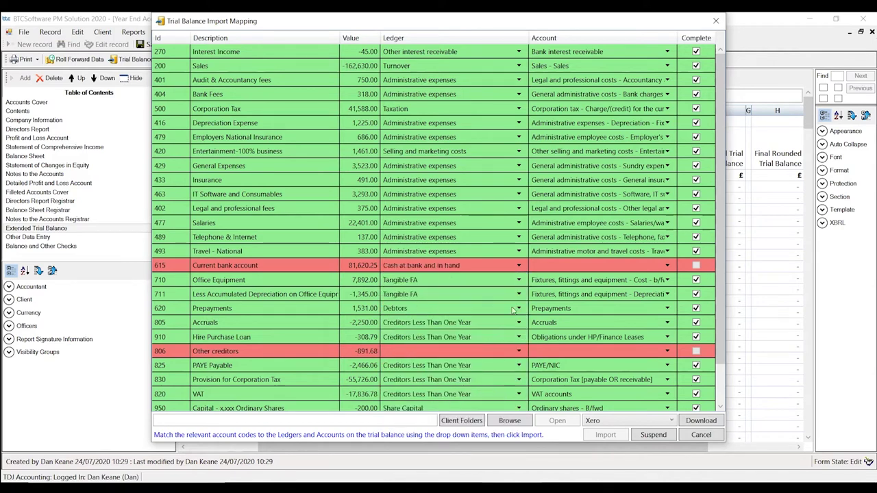
click(568, 268)
click(569, 278)
Map Other creditors to Creditors Less Than One Year, Other Creditors
scroll(489, 299, down, 1)
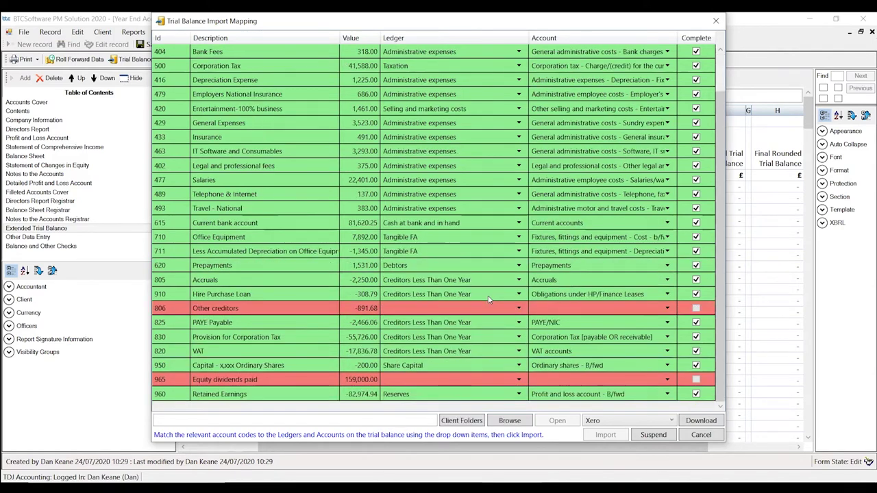
click(489, 308)
scroll(438, 411, down, 5)
click(434, 472)
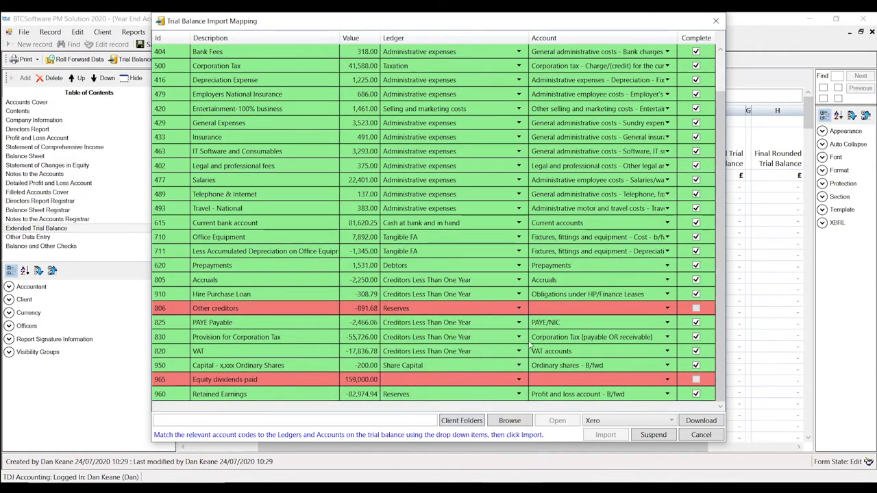
click(511, 313)
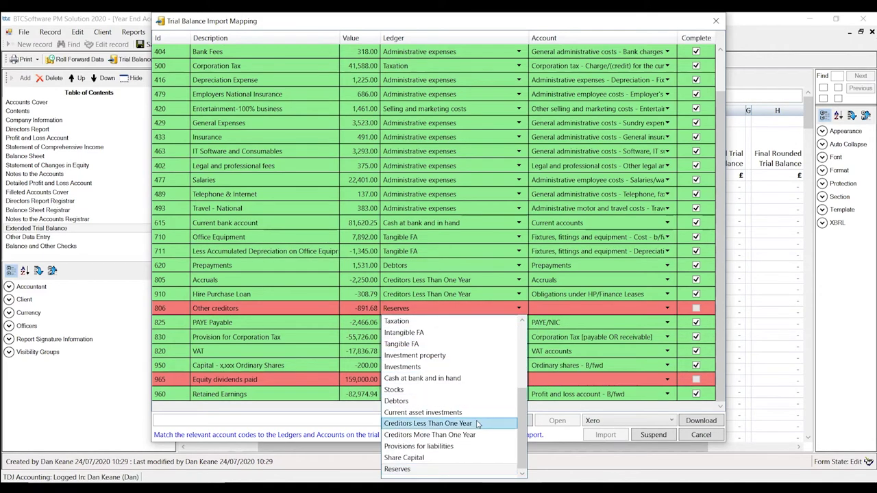
click(510, 423)
click(554, 307)
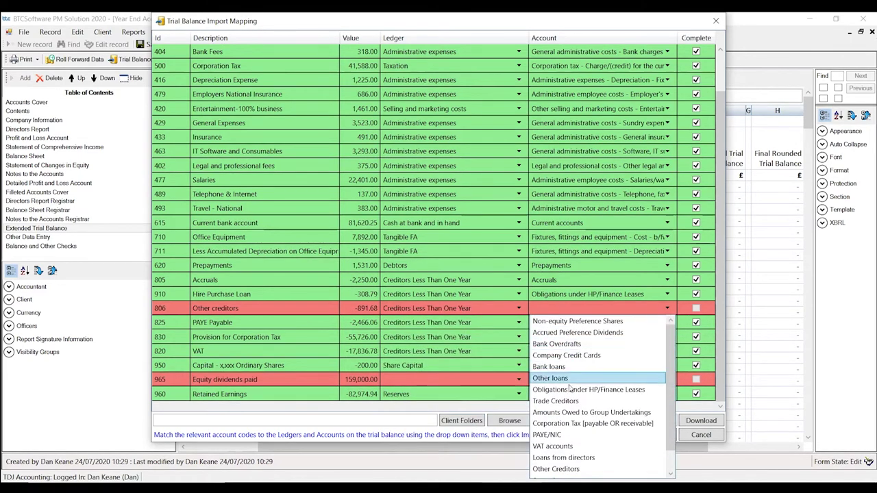
click(548, 470)
Map Equity dividends paid to Reserves, Profit and loss account - Equity dividends paid
click(499, 379)
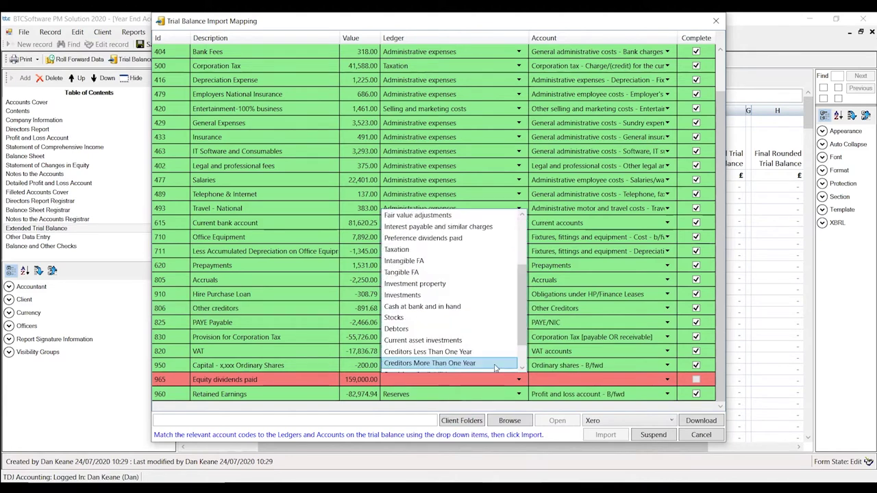
scroll(480, 343, down, 1)
click(480, 361)
click(570, 375)
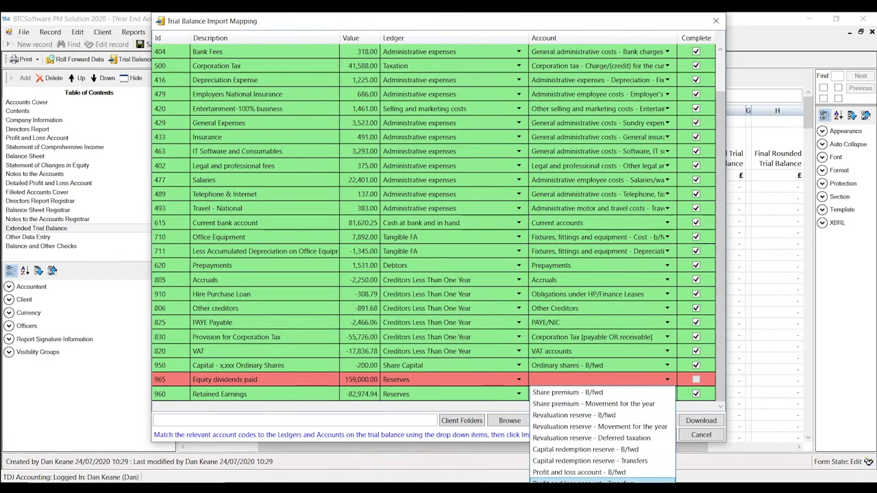
click(550, 422)
scroll(471, 341, up, 1)
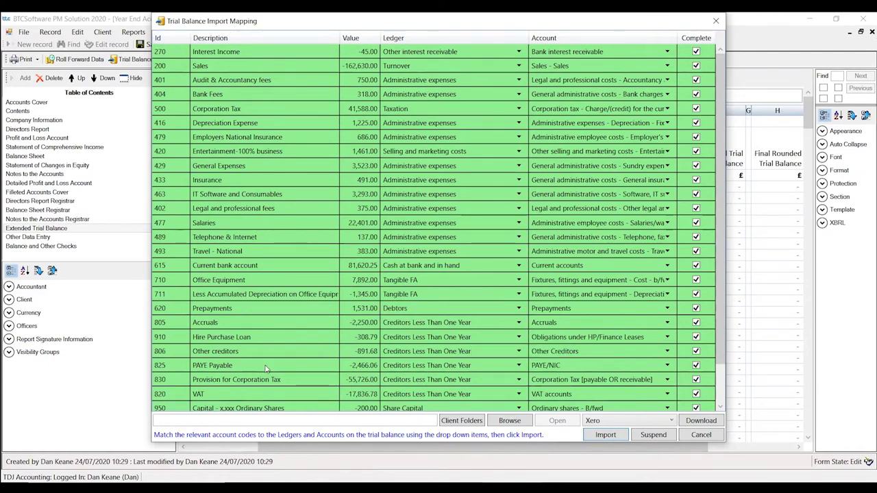
Import the fully mapped Xero trial balance and confirm the import prompt with Yes
scroll(268, 369, down, 1)
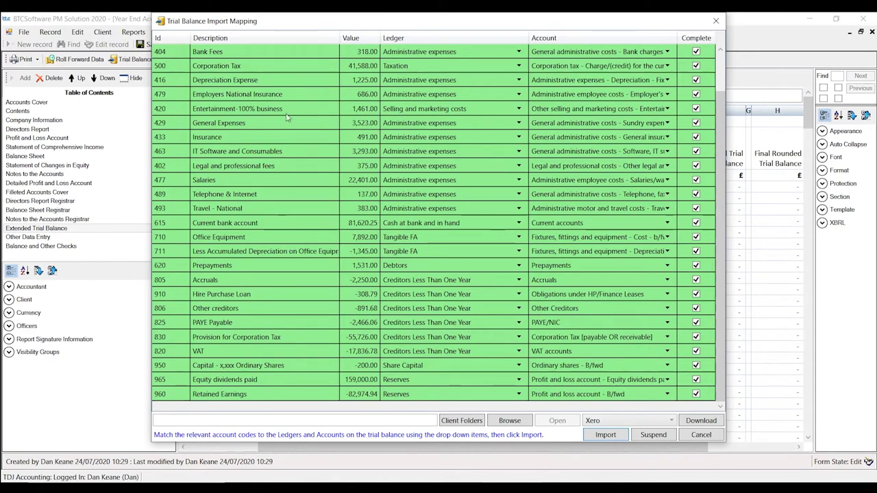
scroll(438, 307, up, 1)
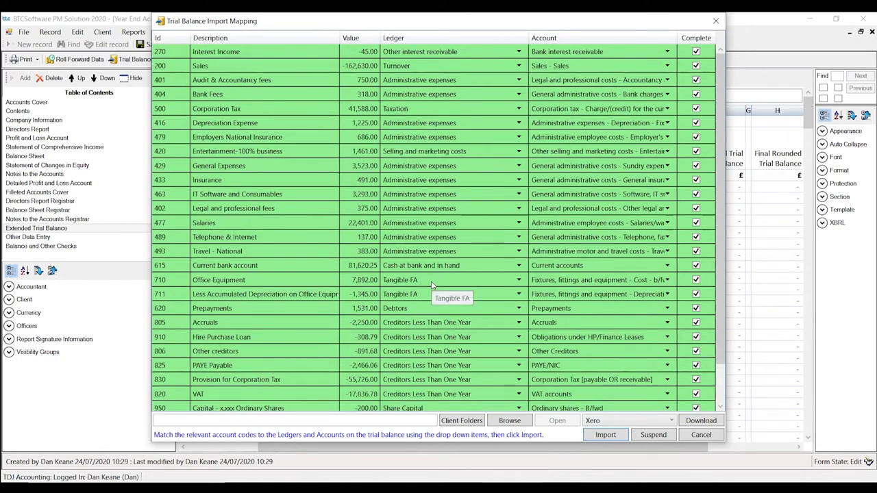
scroll(431, 284, down, 1)
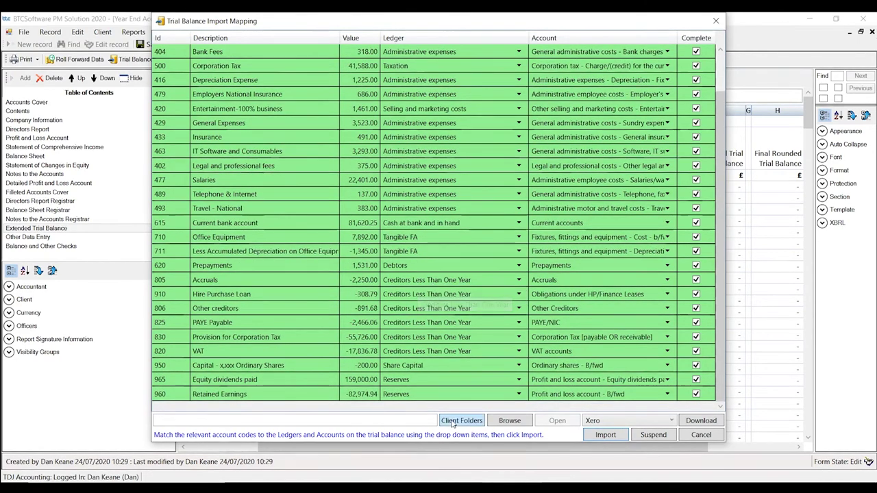
click(605, 435)
click(491, 297)
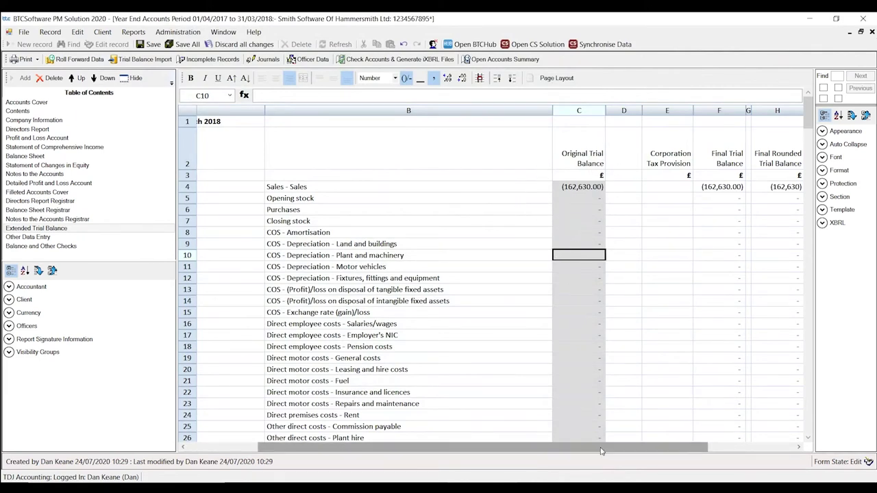
Collapse empty rows in the Extended Trial Balance
drag(596, 447, 687, 440)
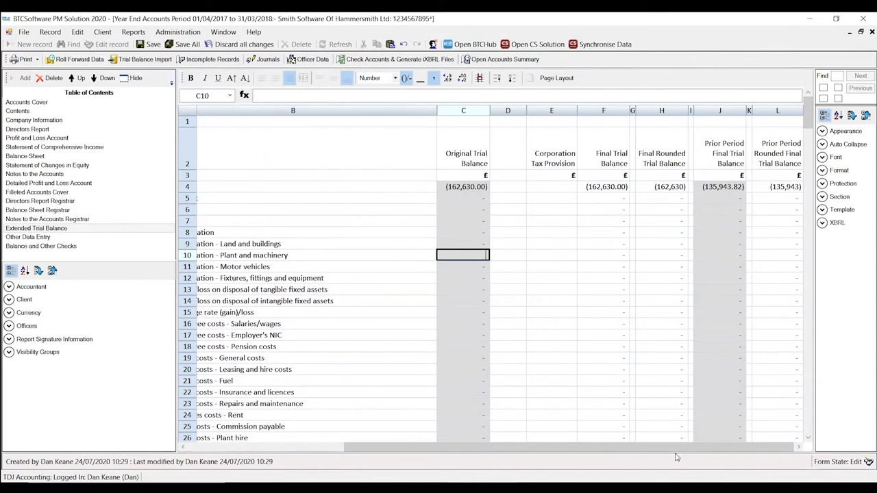
scroll(474, 233, down, 5)
scroll(476, 246, up, 5)
click(498, 79)
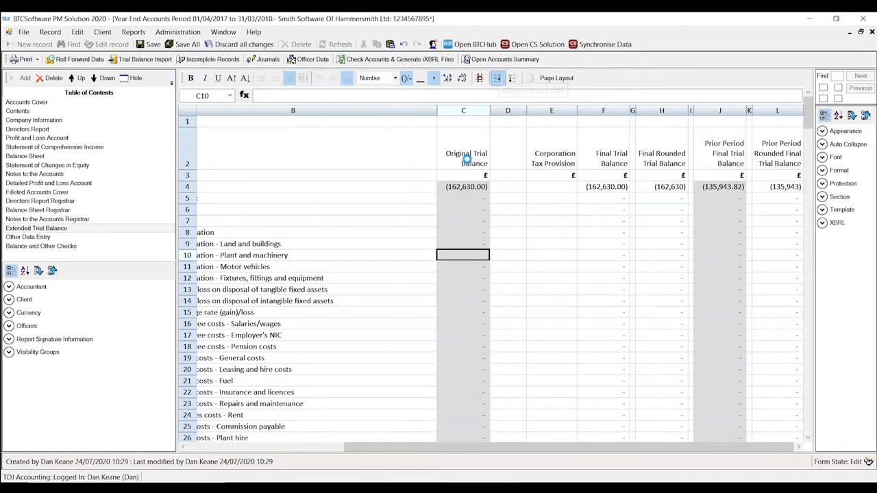
Scroll through the collapsed trial balance to review balances and the 86,044.00 total
scroll(468, 163, down, 15)
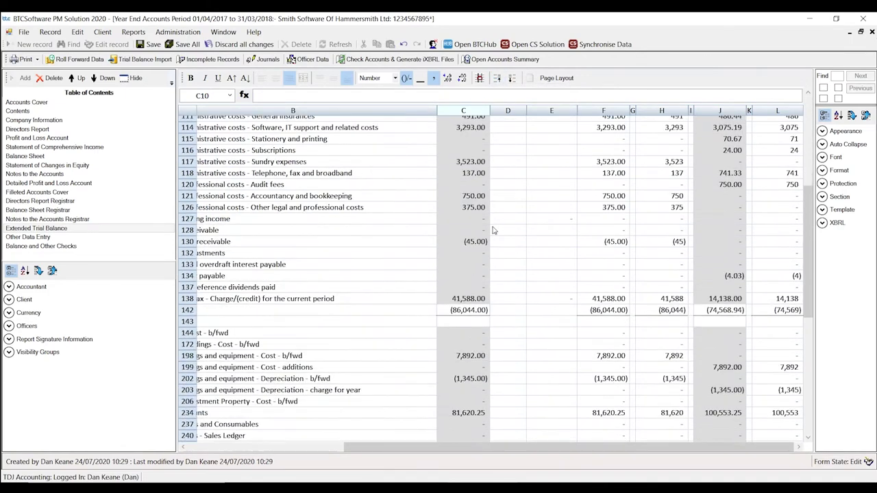
scroll(498, 229, down, 2)
scroll(502, 233, up, 9)
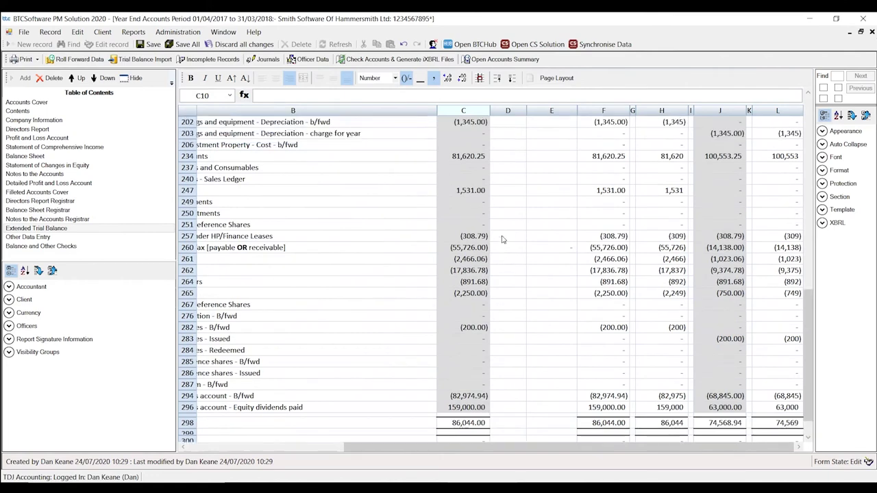
scroll(502, 237, up, 2)
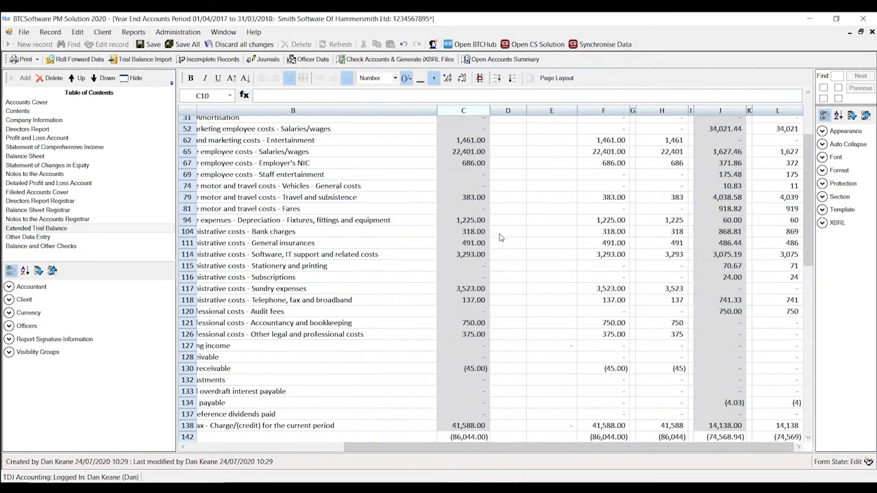
scroll(499, 238, up, 2)
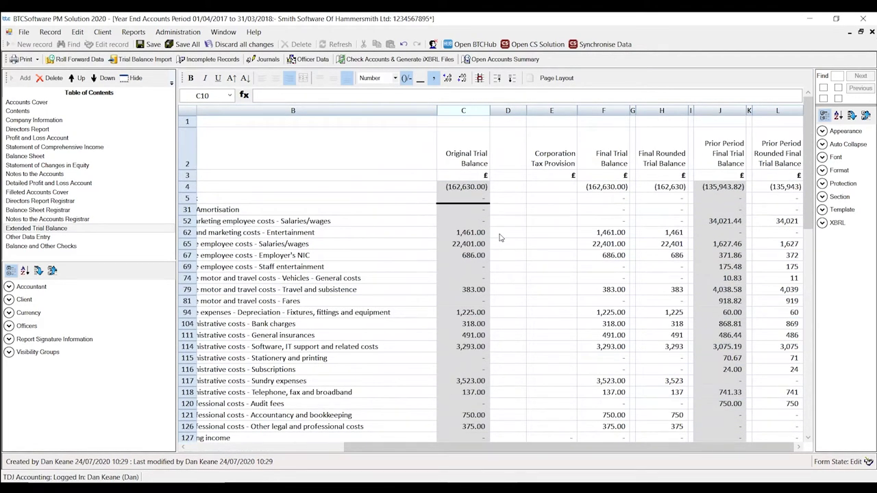
scroll(503, 219, down, 15)
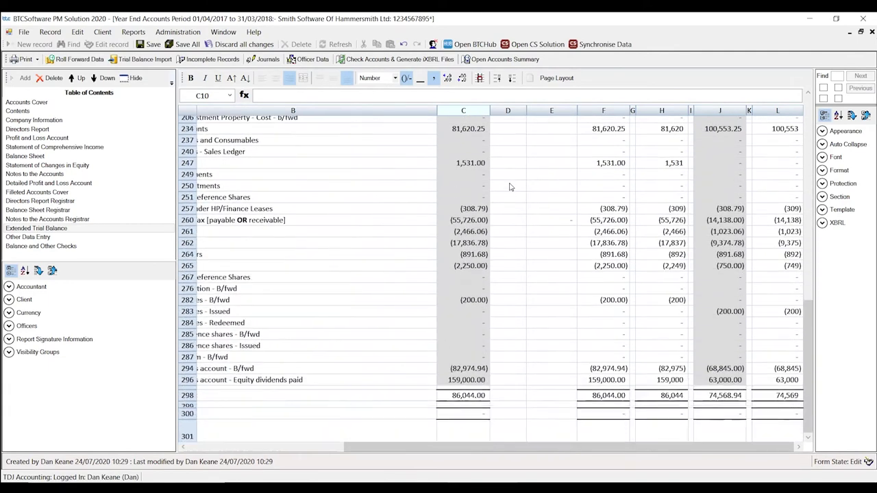
scroll(510, 186, up, 12)
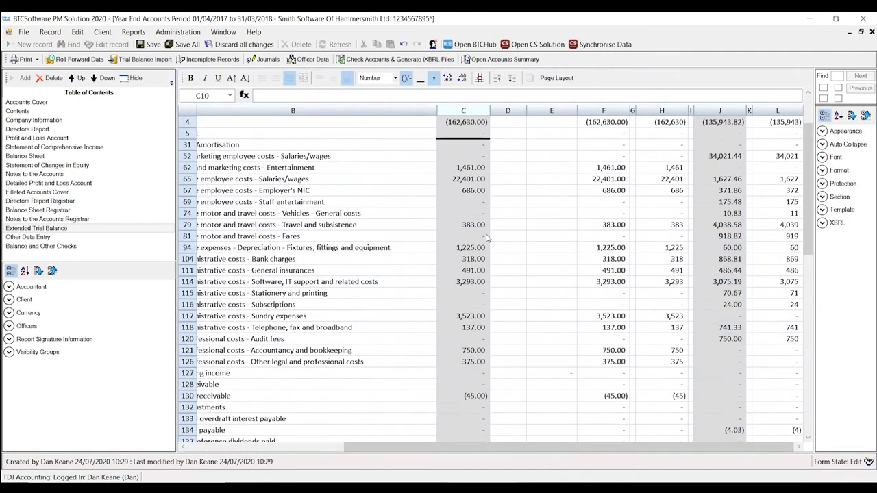
scroll(486, 237, up, 2)
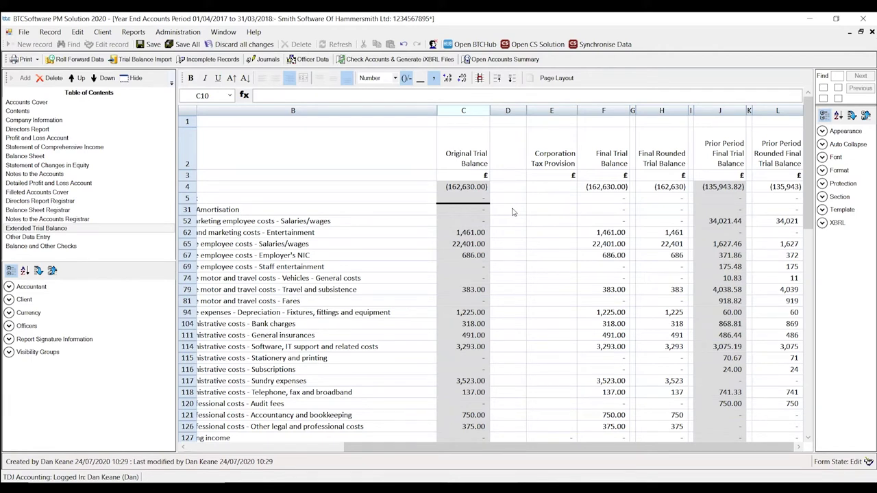
Start a new journal debiting 100 to Administrative expenses, 489 Telephone, fax and broadband
click(265, 60)
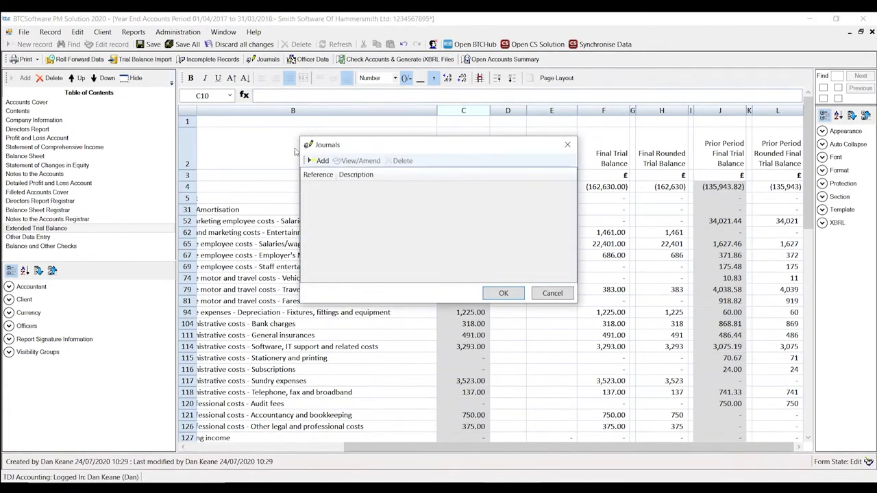
click(320, 160)
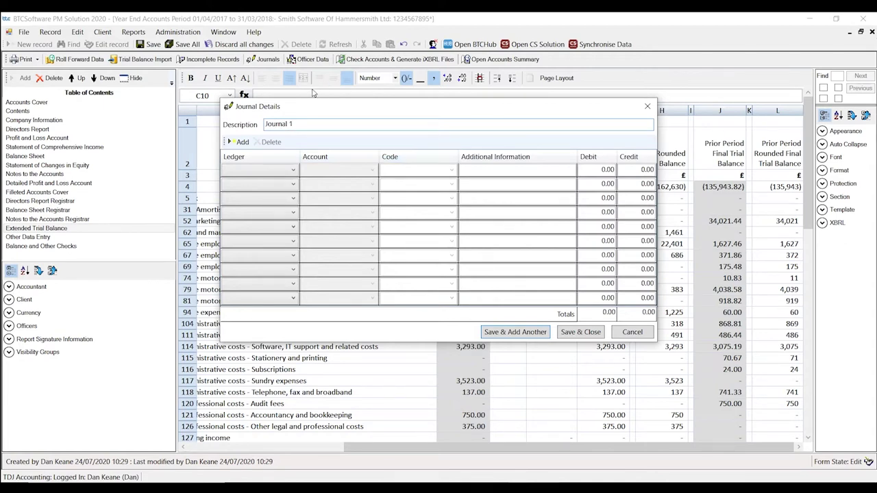
click(277, 170)
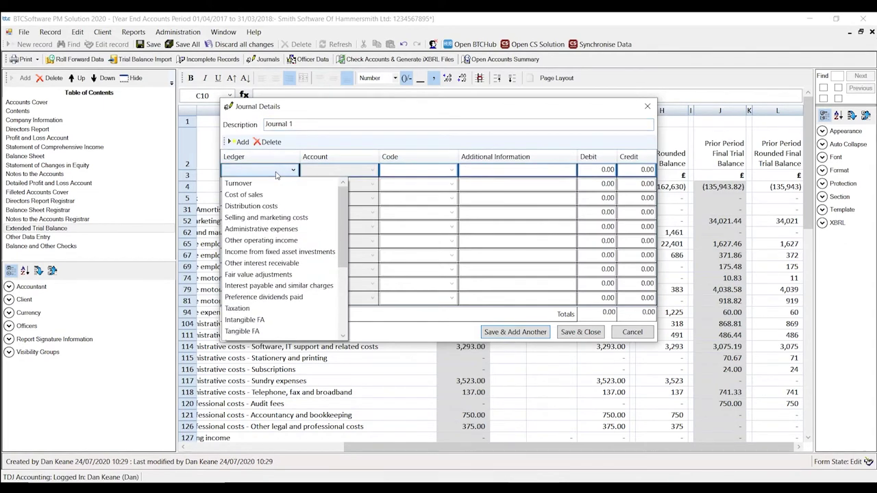
click(288, 229)
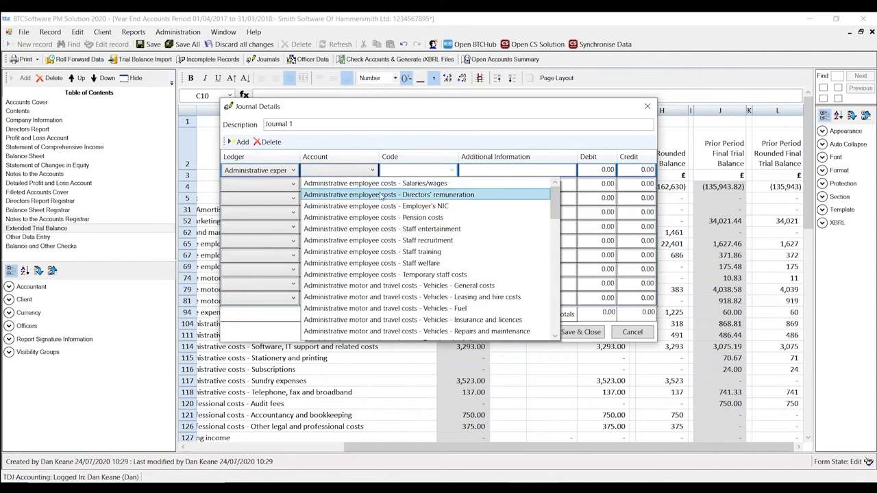
scroll(397, 219, down, 10)
scroll(431, 226, down, 4)
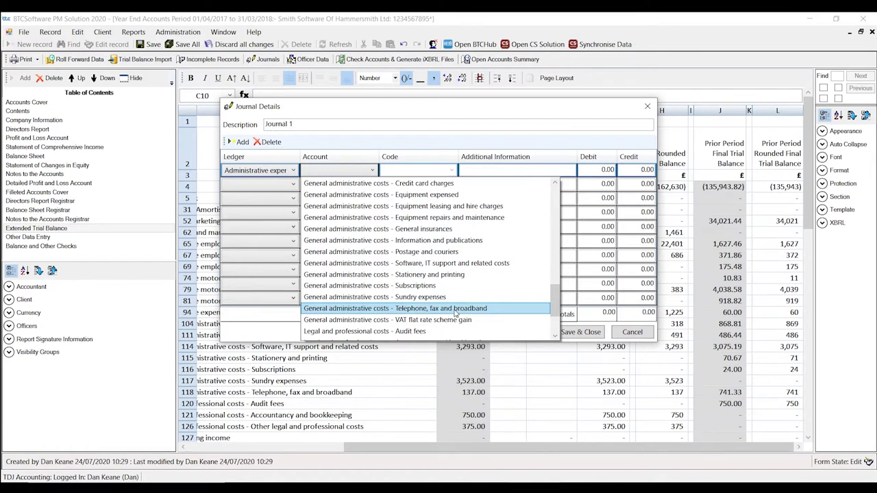
click(456, 309)
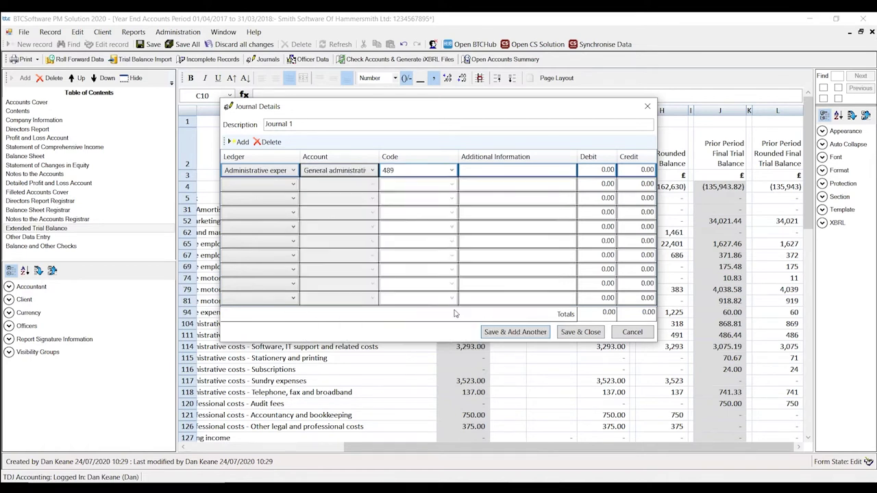
click(587, 171)
text(100)
key(Tab)
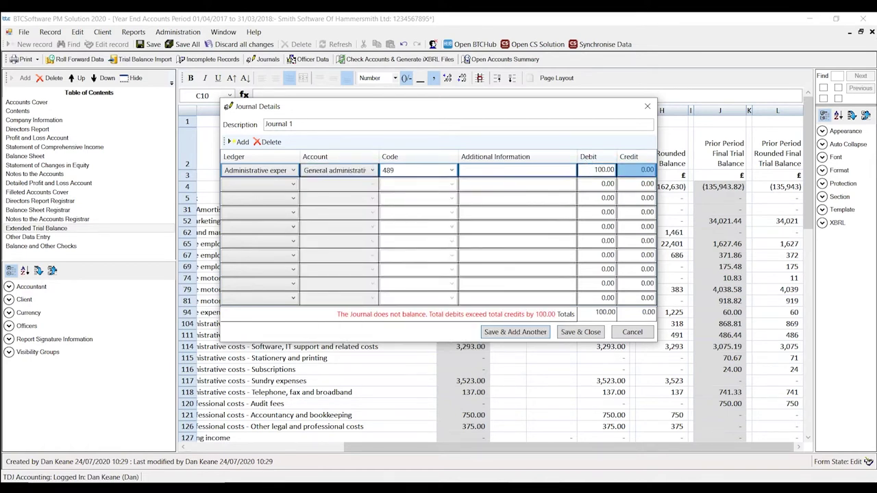
Credit 100 to 463 Software, IT support and related costs, then save the journal
click(294, 185)
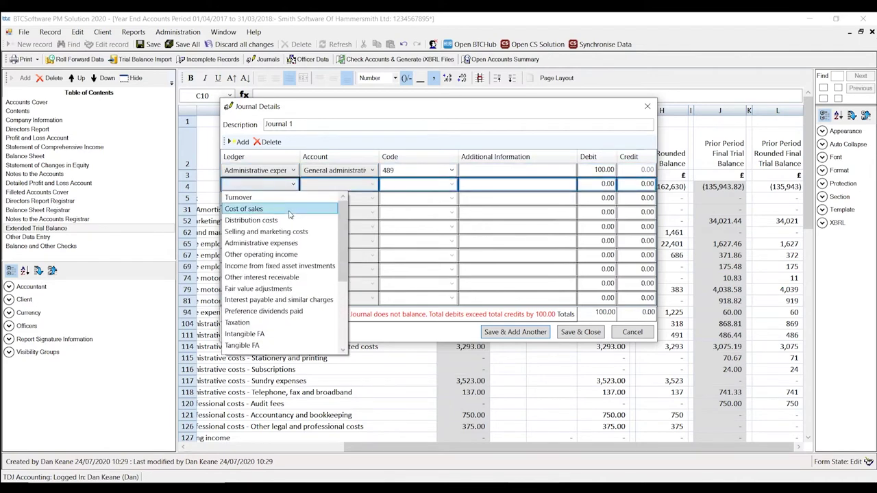
click(295, 244)
click(372, 185)
scroll(355, 253, down, 8)
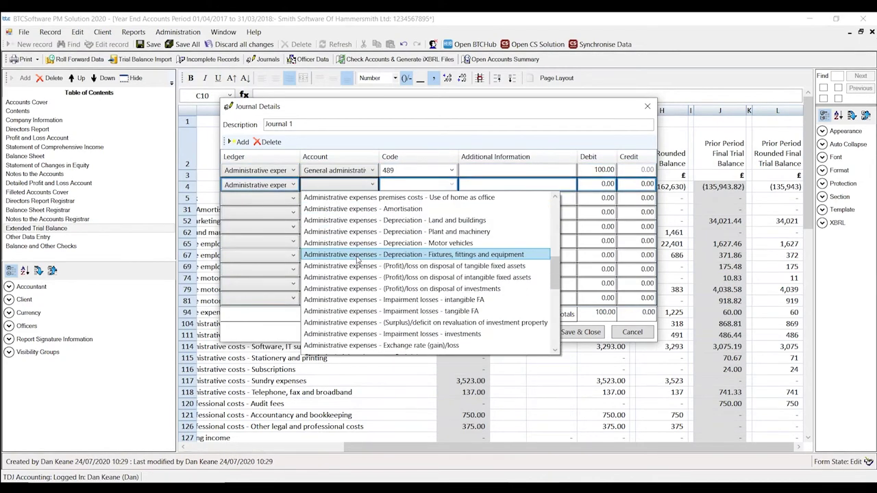
scroll(355, 253, down, 2)
click(411, 281)
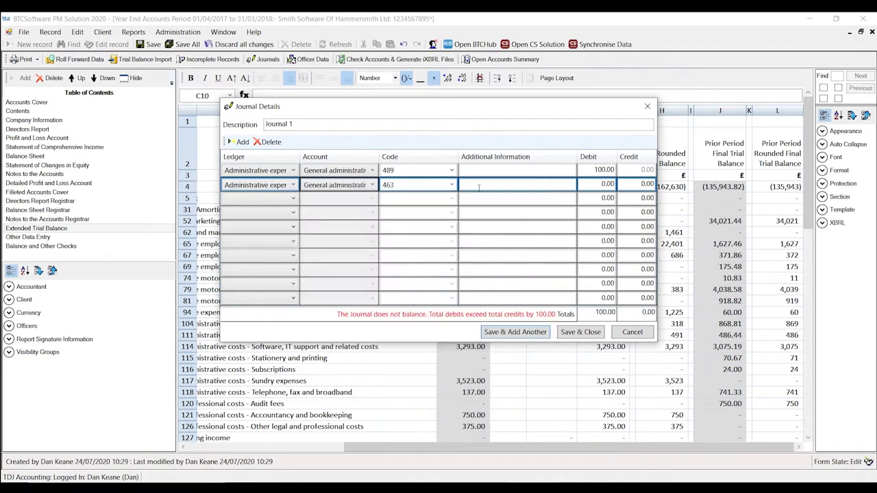
click(627, 187)
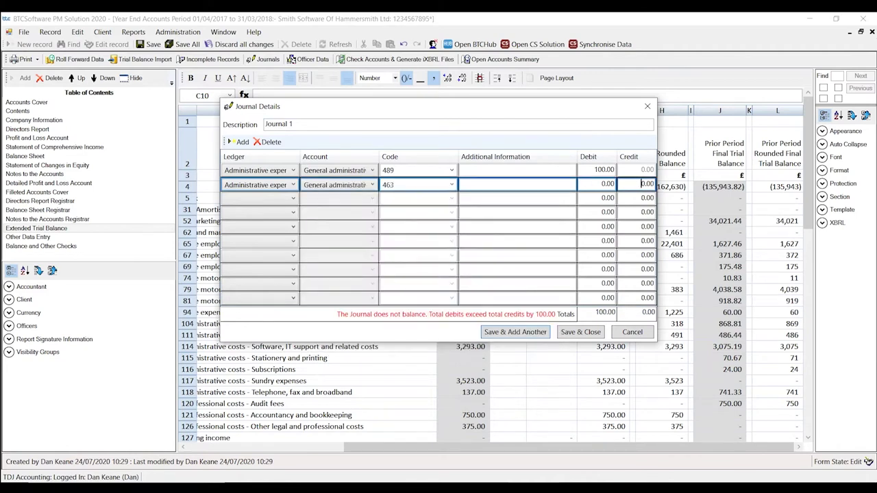
text(100)
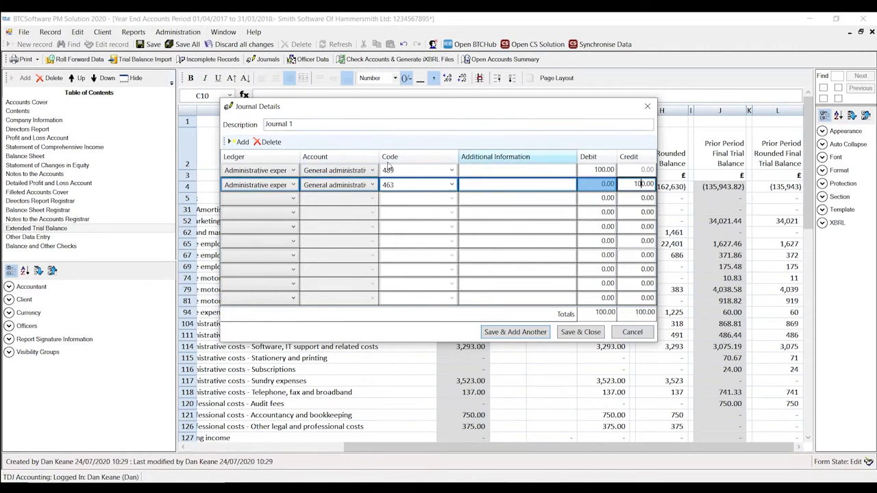
click(582, 333)
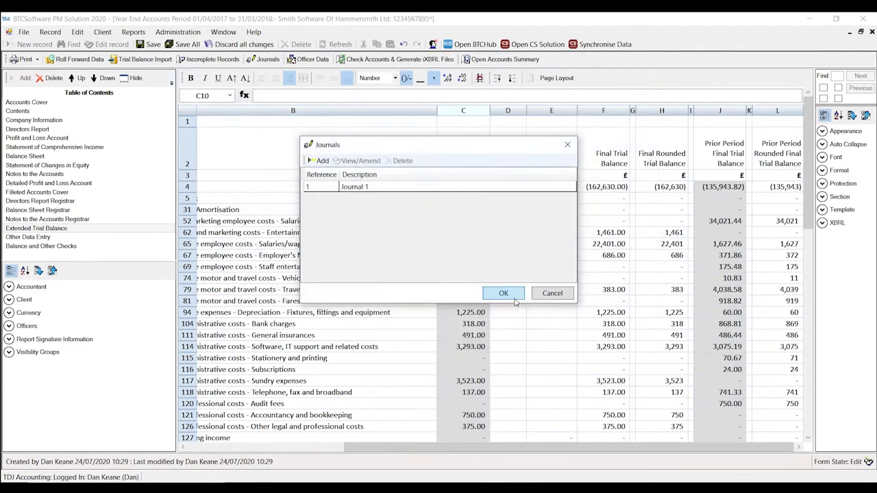
Post Journal 1 to the Extended Trial Balance, then show the Print dropdown
click(503, 293)
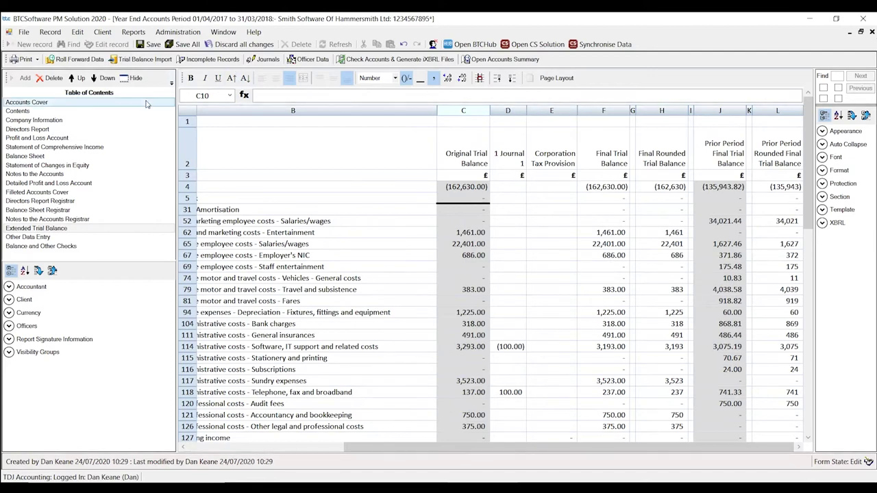
click(32, 61)
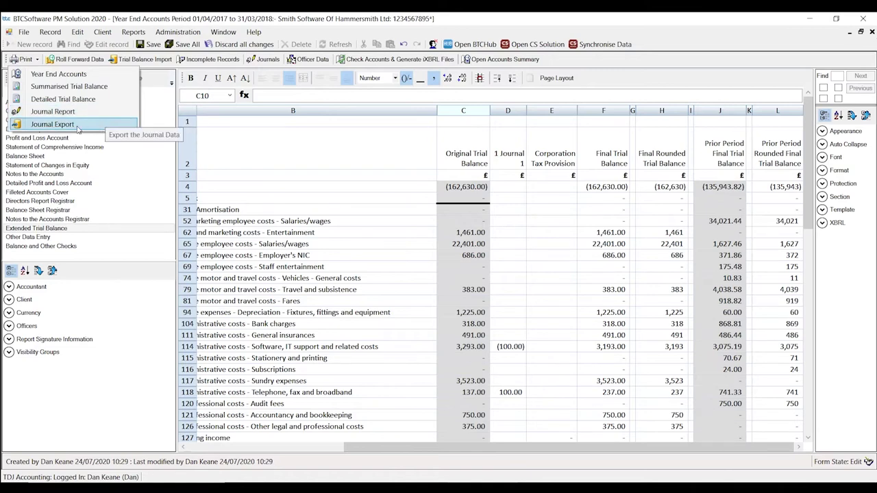
Export the journals to Xero, accept the mismatch warnings, update the existing drafts and open Xero
click(85, 126)
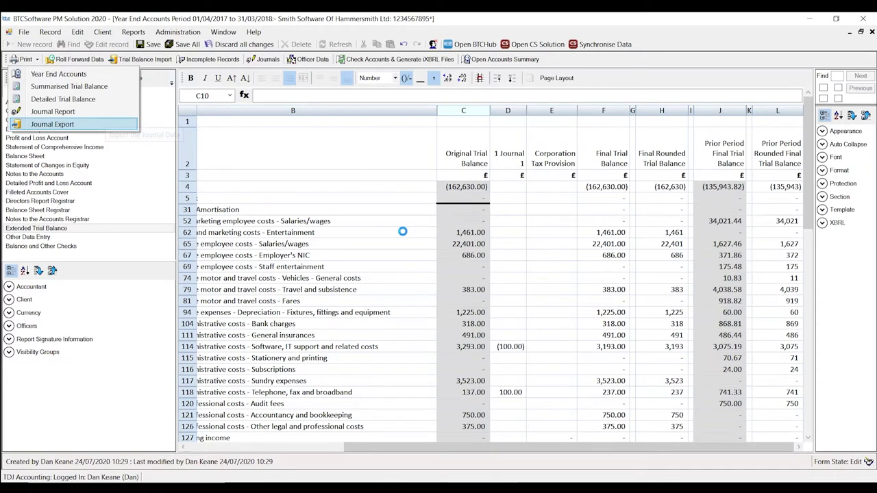
click(383, 292)
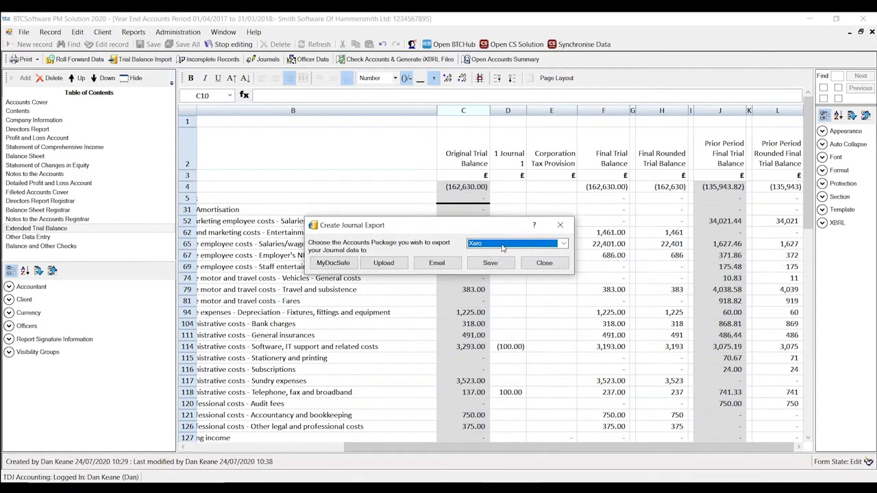
click(396, 267)
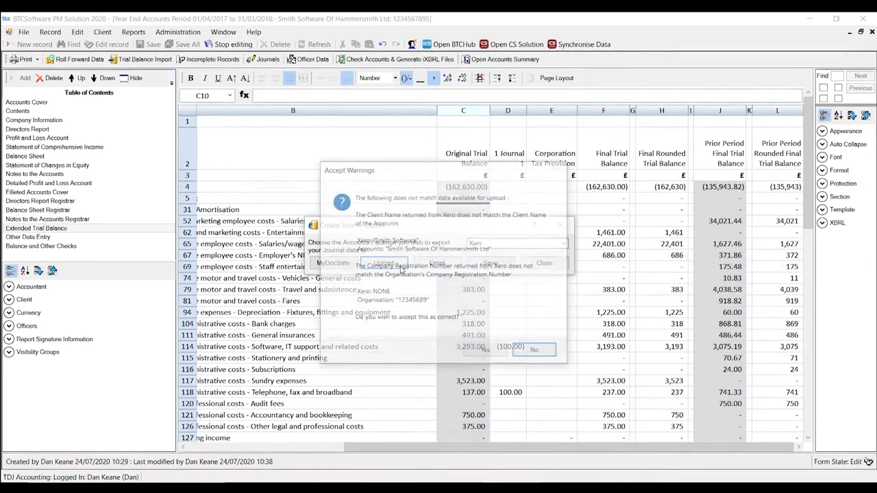
click(478, 350)
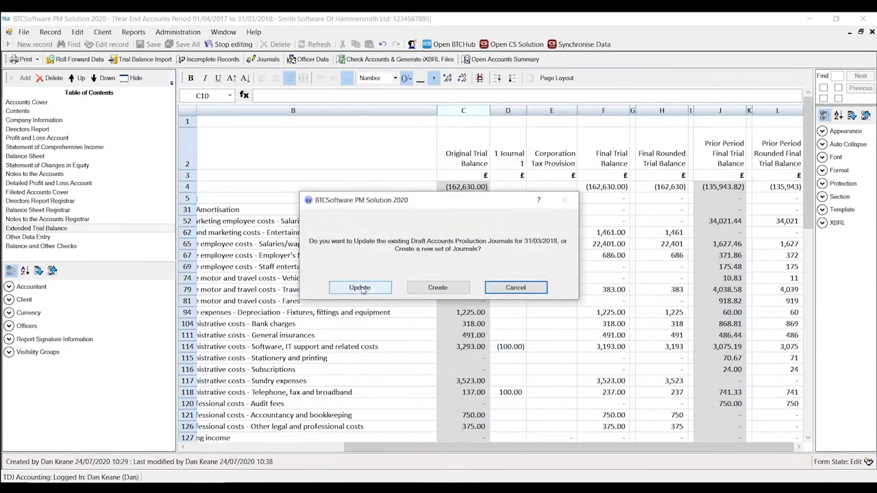
click(359, 288)
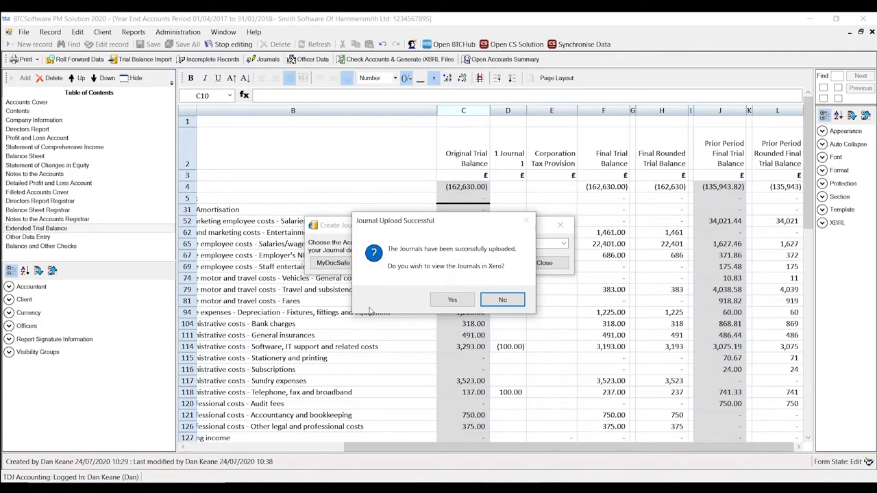
click(444, 300)
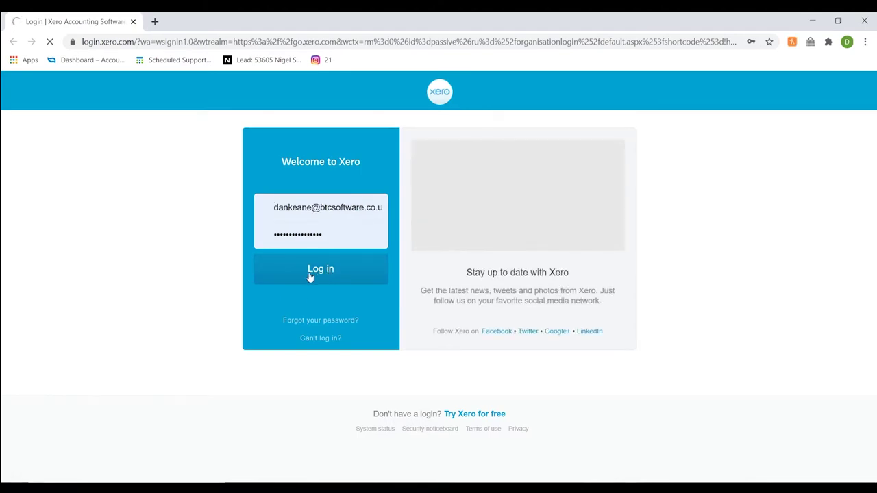
Sign in and check the draft journal moving 100.00 from 463 to 489, then close Xero
click(319, 274)
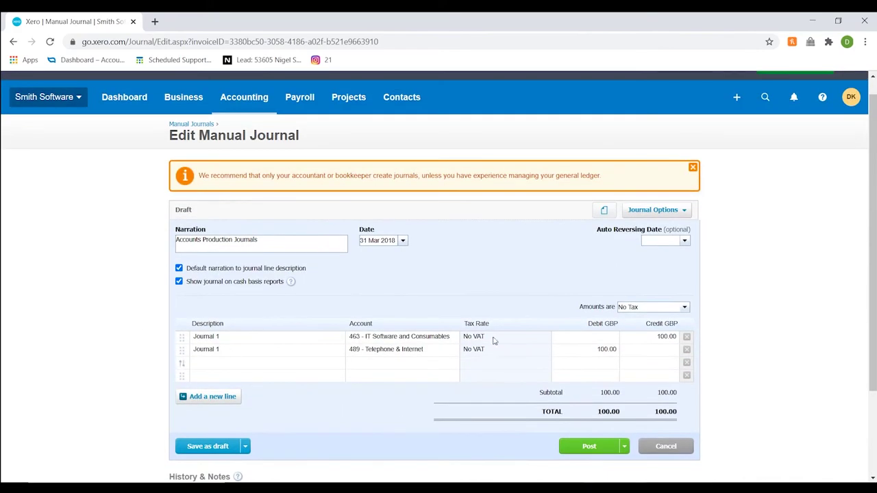
scroll(492, 338, down, 3)
drag(372, 385, 250, 383)
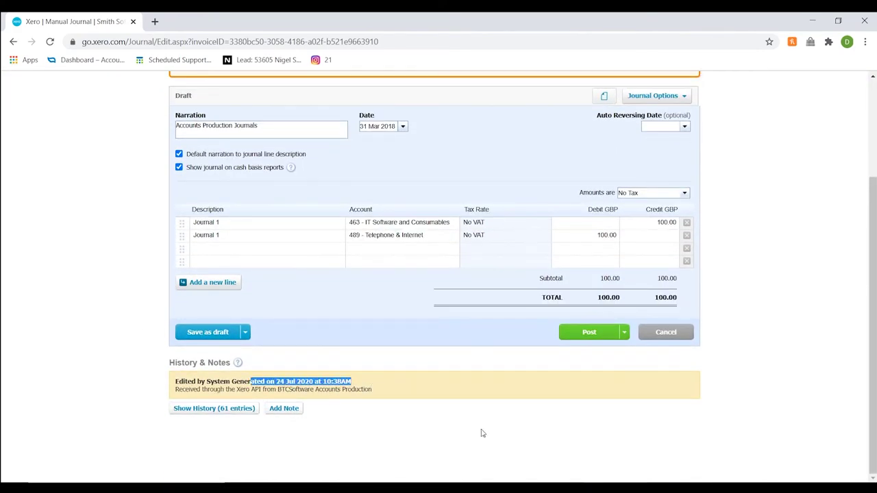
click(393, 402)
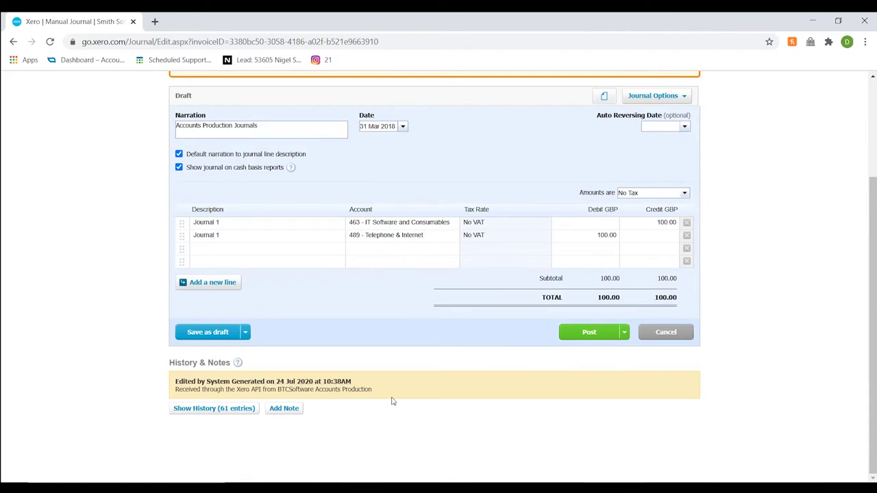
click(864, 21)
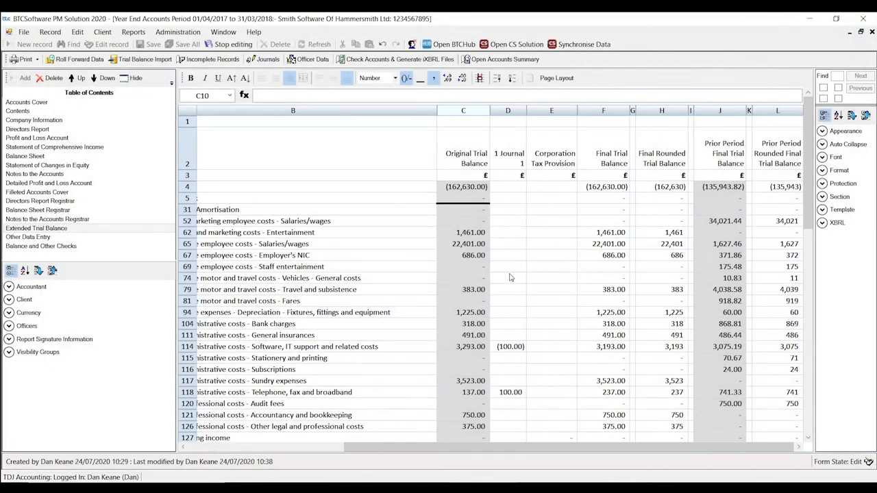
drag(438, 447, 271, 470)
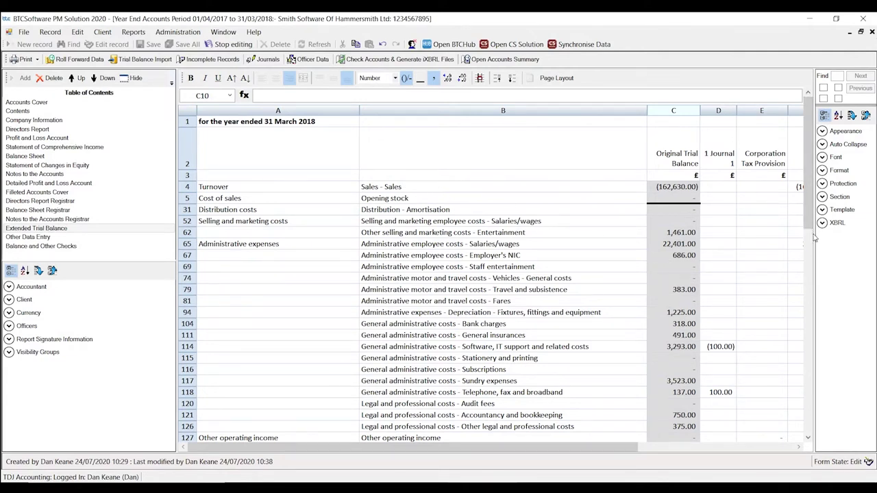
click(822, 184)
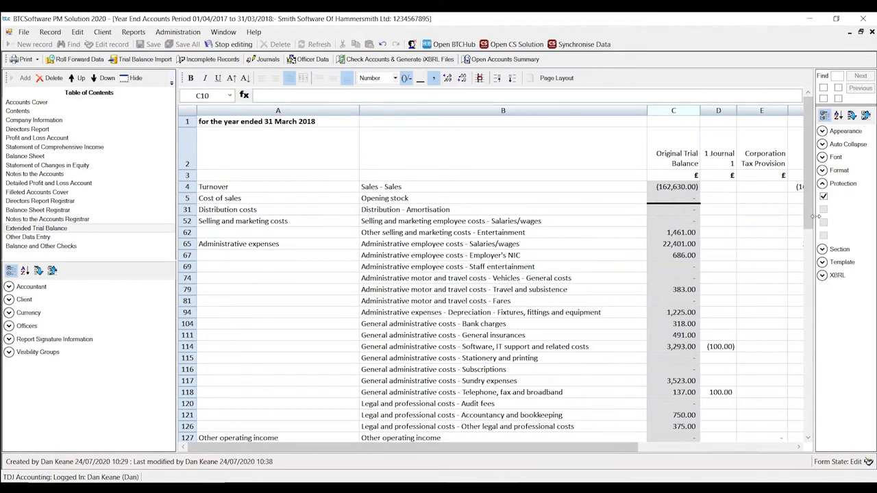
click(824, 183)
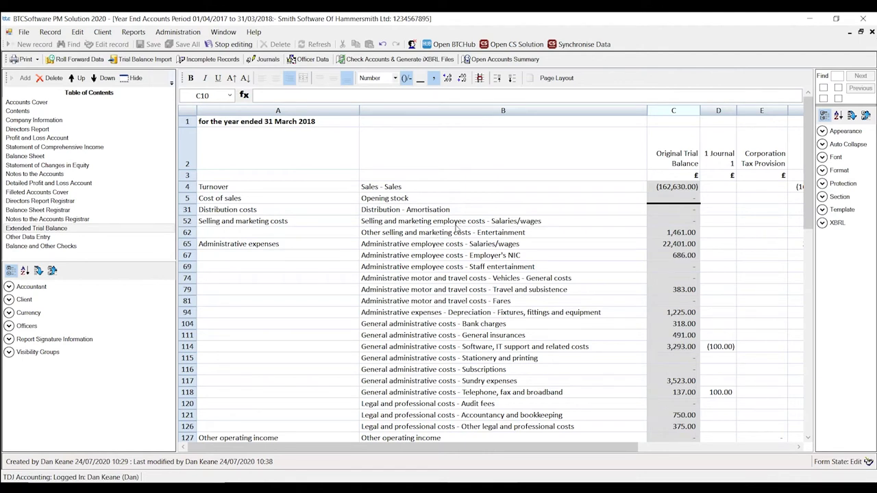
click(436, 233)
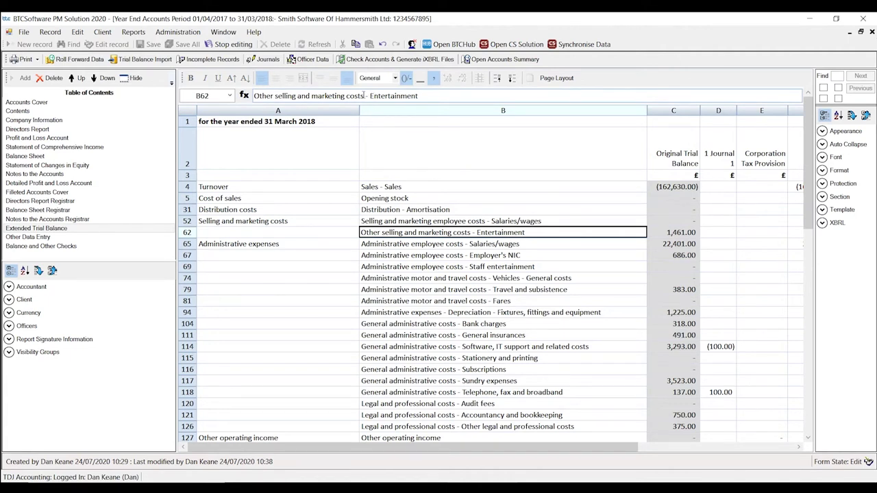
click(180, 33)
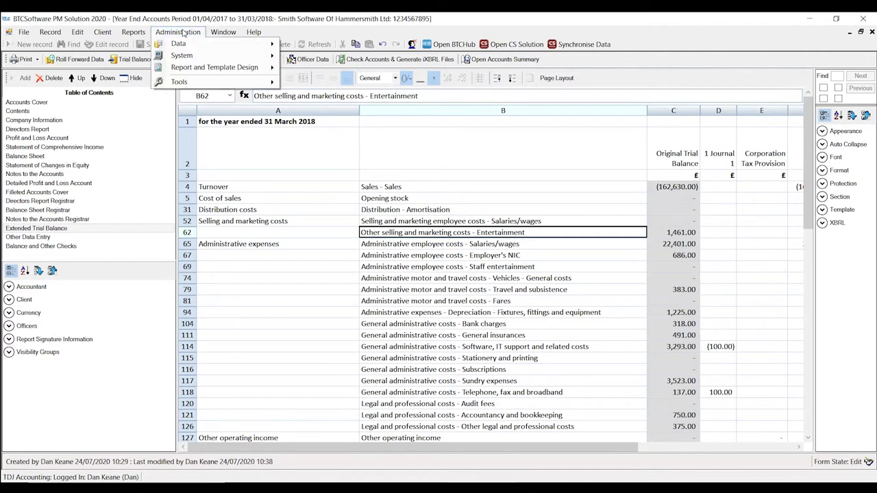
Display the Filleted Accounts Cover page, 'Information for Filing with The Registrar'
mouse_move(254, 67)
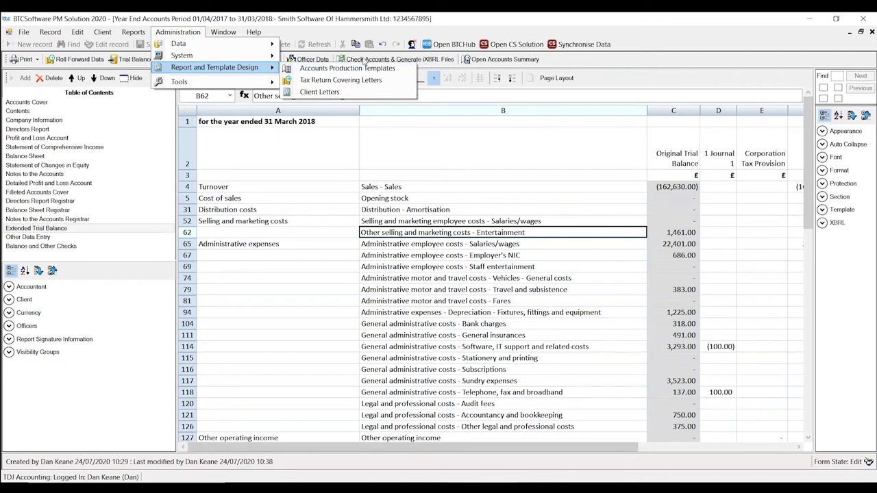
click(68, 191)
Uncollapse the accounting policies notes, then view the Balance Sheet and Profit and Loss Account
click(74, 176)
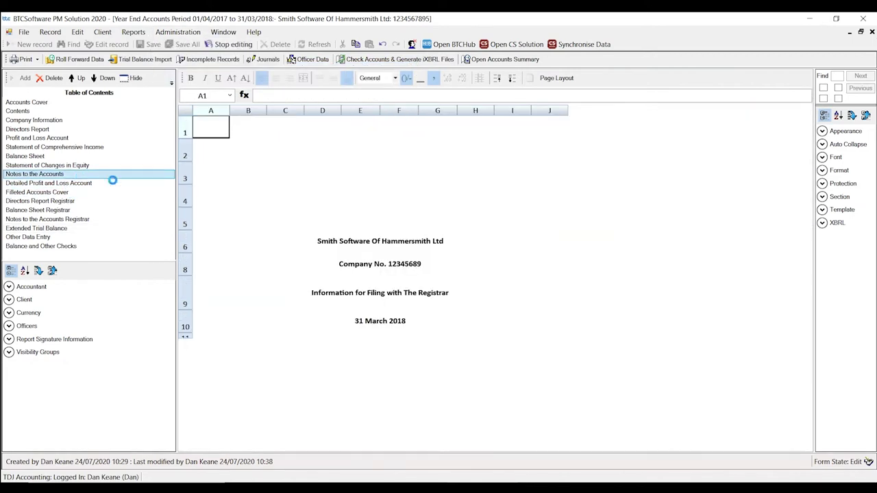
scroll(333, 303, down, 5)
scroll(333, 303, down, 5)
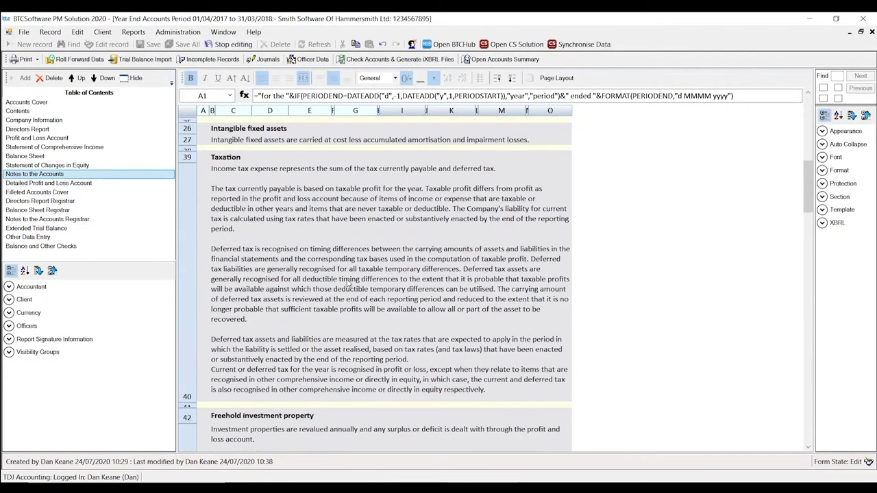
right_click(227, 157)
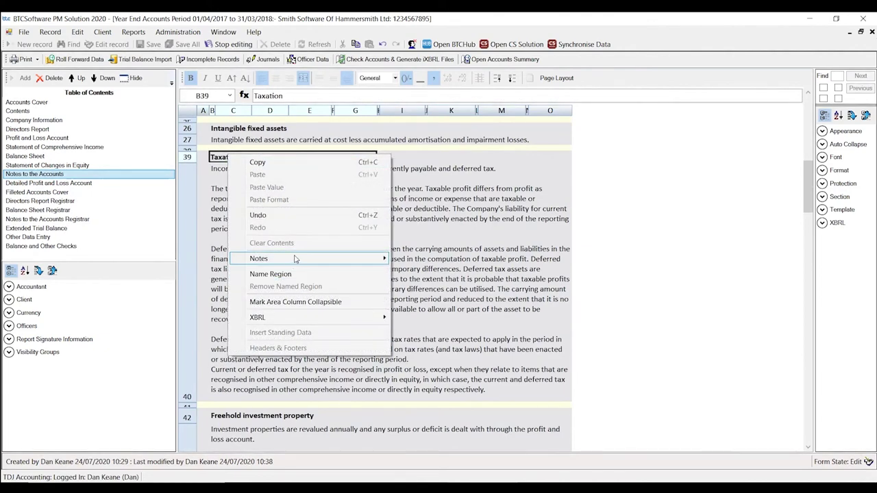
mouse_move(295, 259)
mouse_move(456, 327)
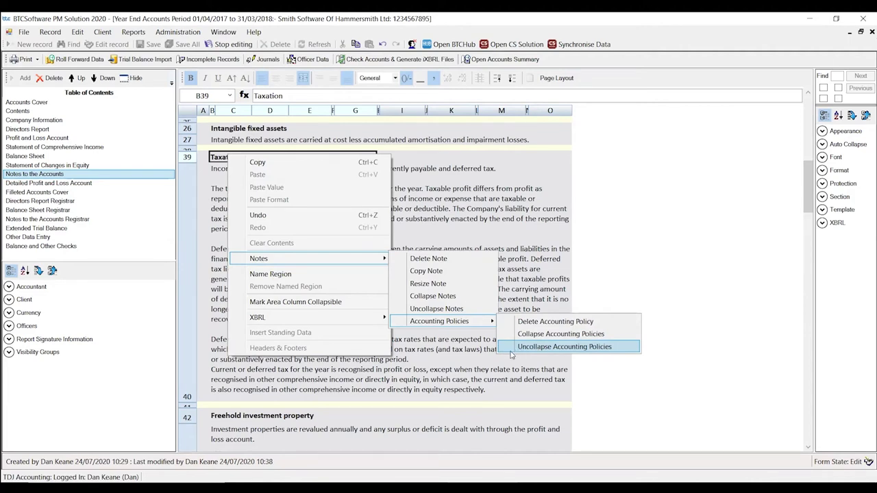
click(514, 348)
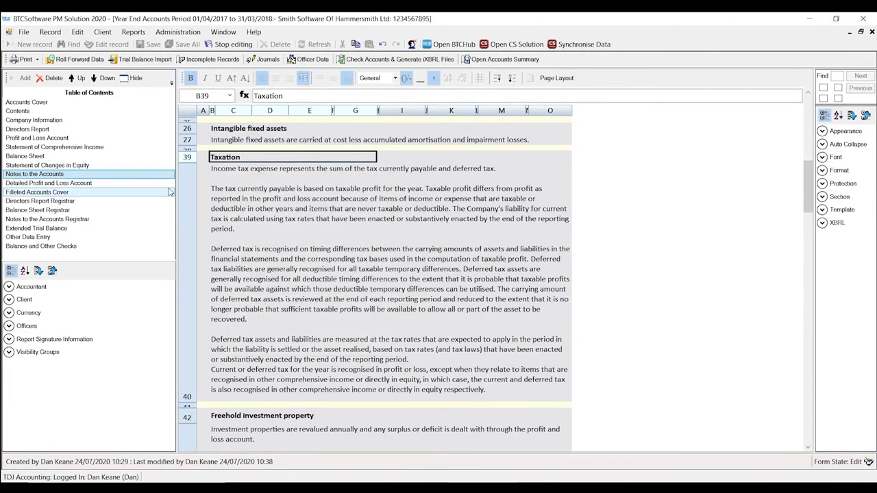
click(122, 157)
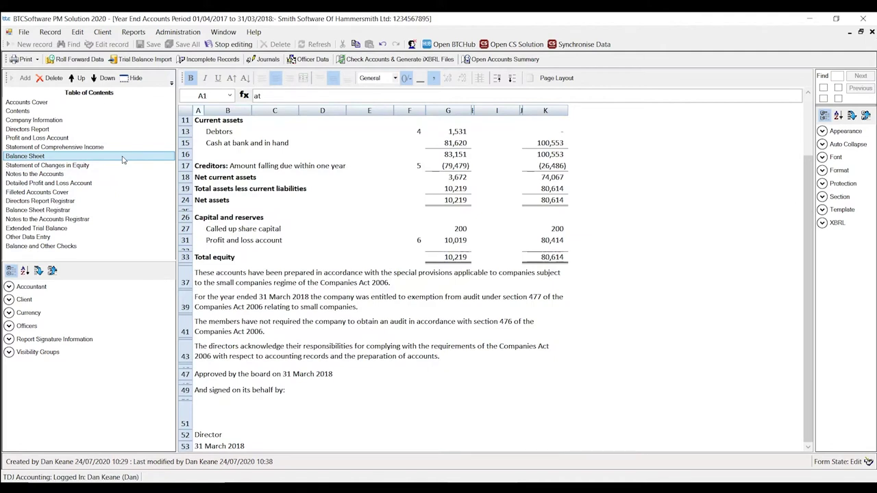
click(82, 137)
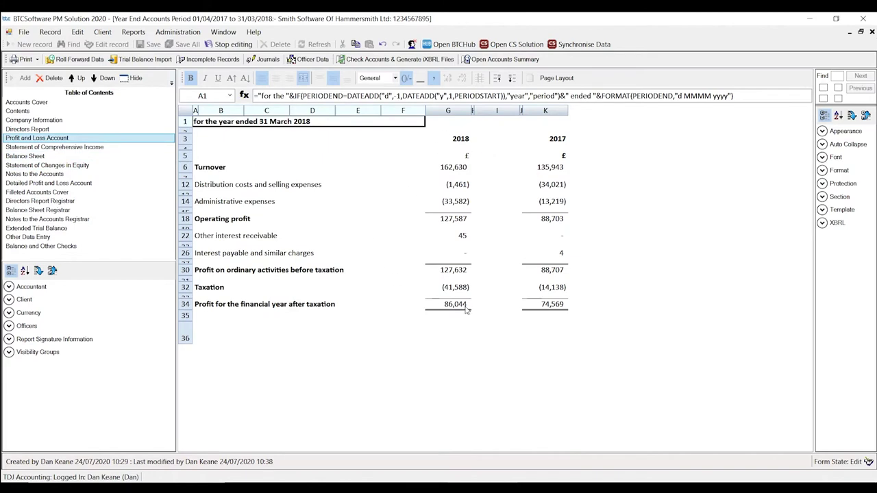
Pick the director in the Officer Signing Report, Balance Sheet and Filleted Balance Sheet dropdowns
click(81, 339)
click(146, 394)
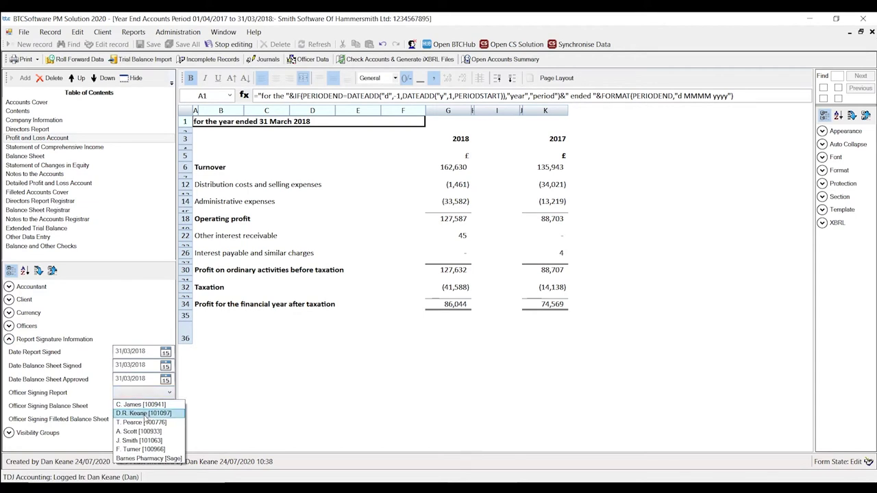
click(142, 414)
click(156, 405)
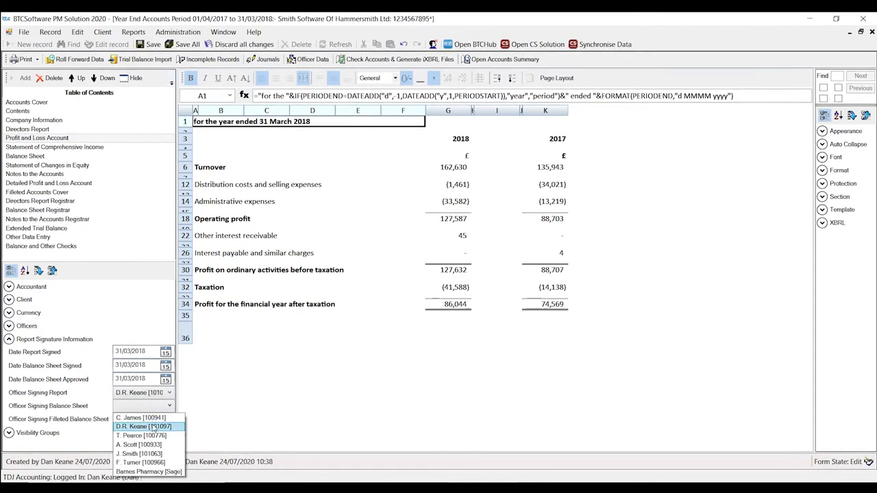
click(148, 426)
click(147, 420)
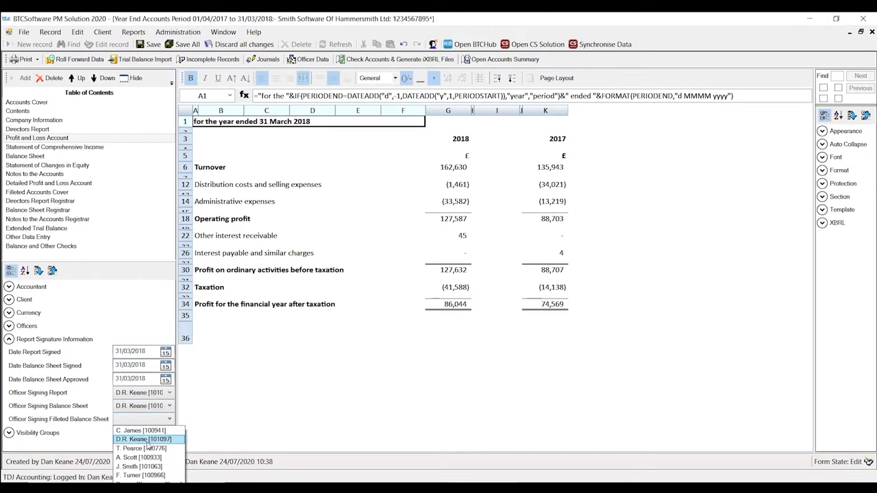
click(149, 442)
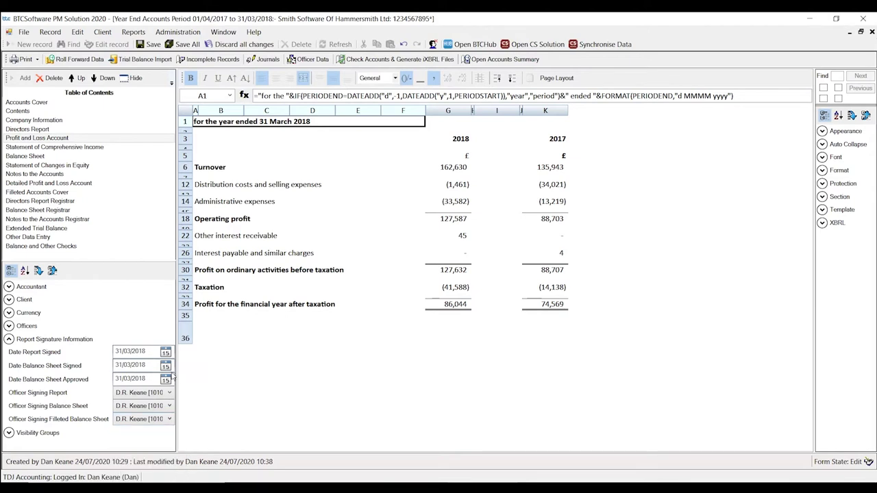
click(152, 396)
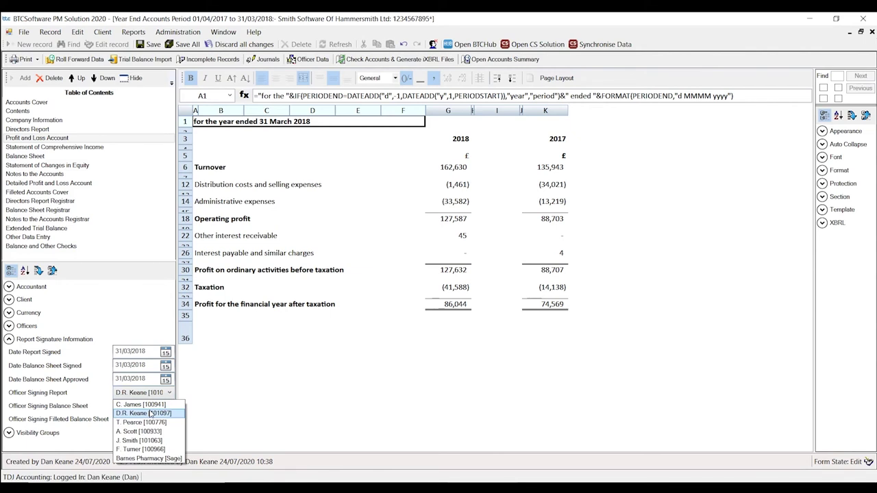
click(150, 414)
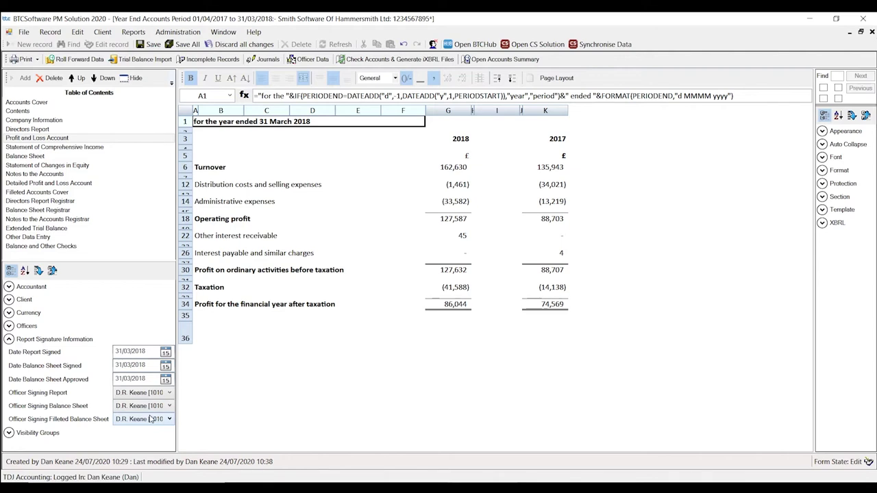
click(80, 341)
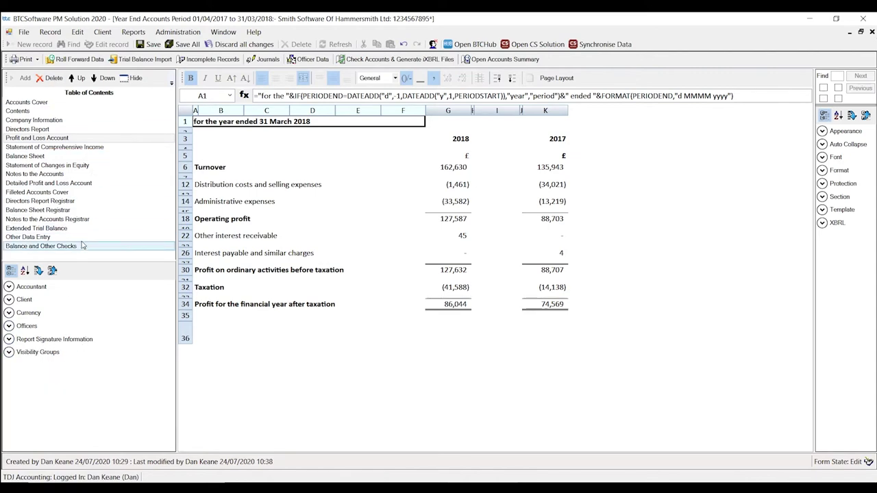
Check the accounts from the Extended Trial Balance, accept the warnings and generate the iXBRL files
click(102, 227)
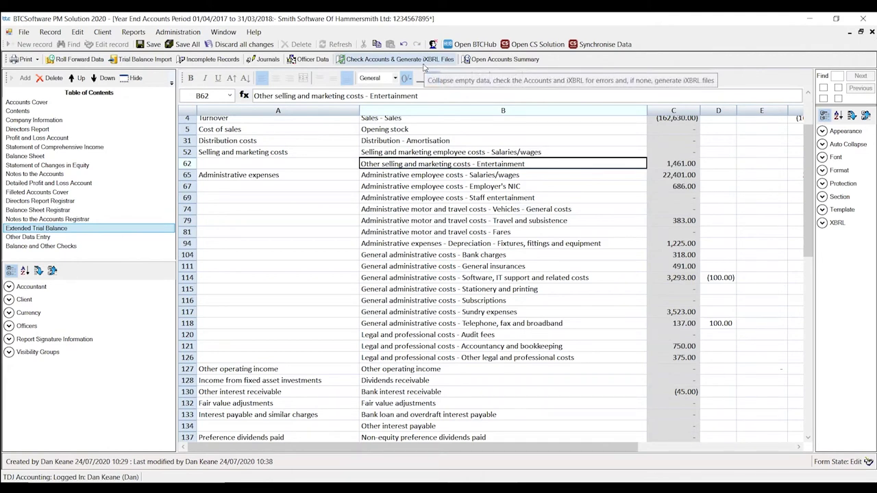
click(433, 60)
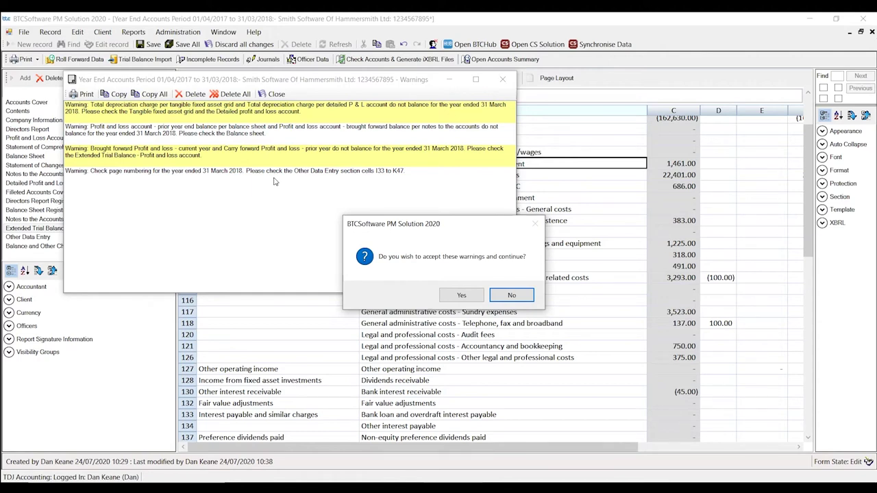
click(457, 297)
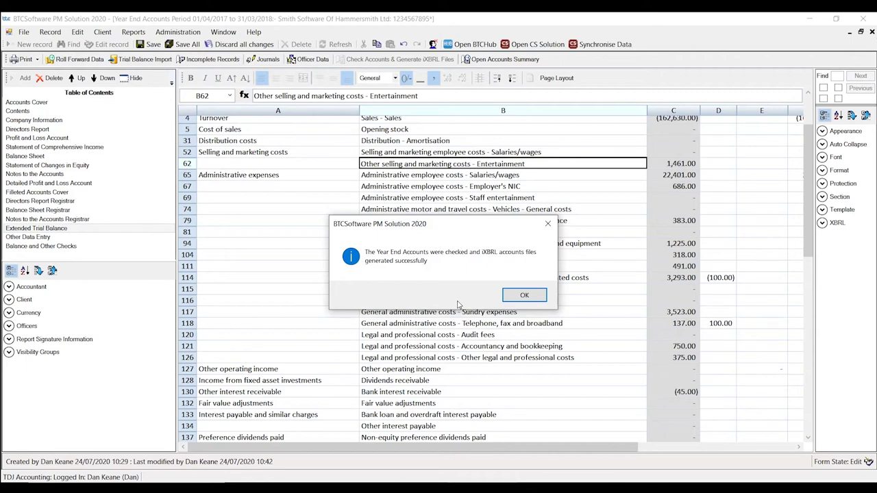
click(538, 294)
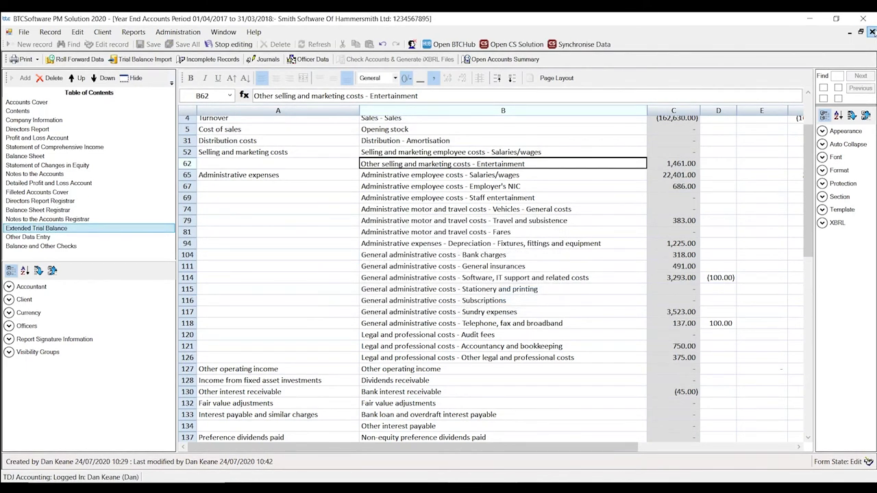
click(872, 32)
Open the CT return for these accounts, then its CT computation and CT600
drag(391, 84, 390, 166)
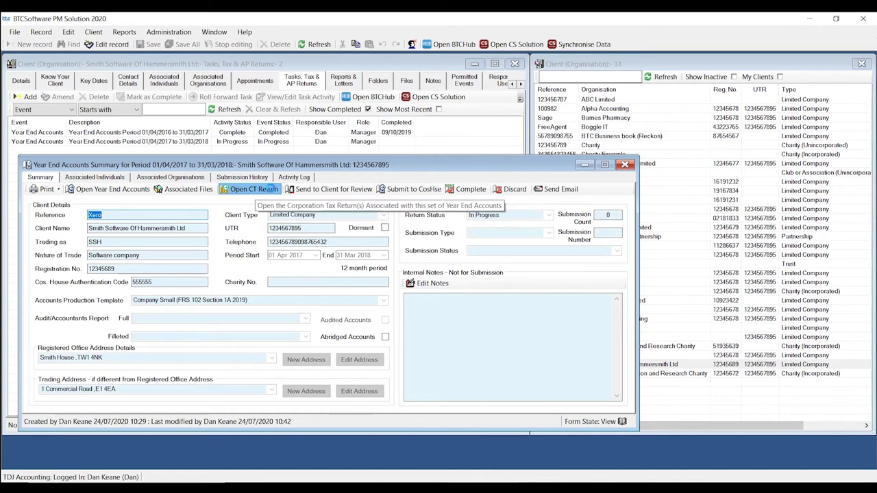
click(274, 189)
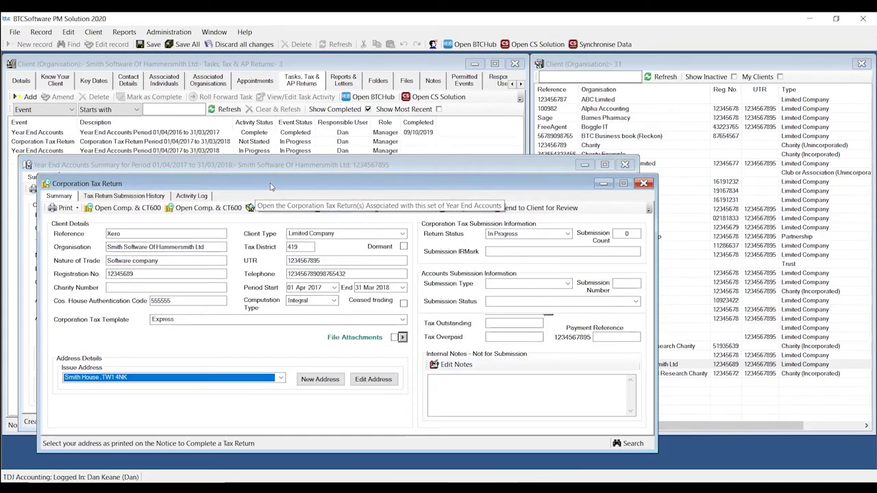
drag(287, 179, 263, 205)
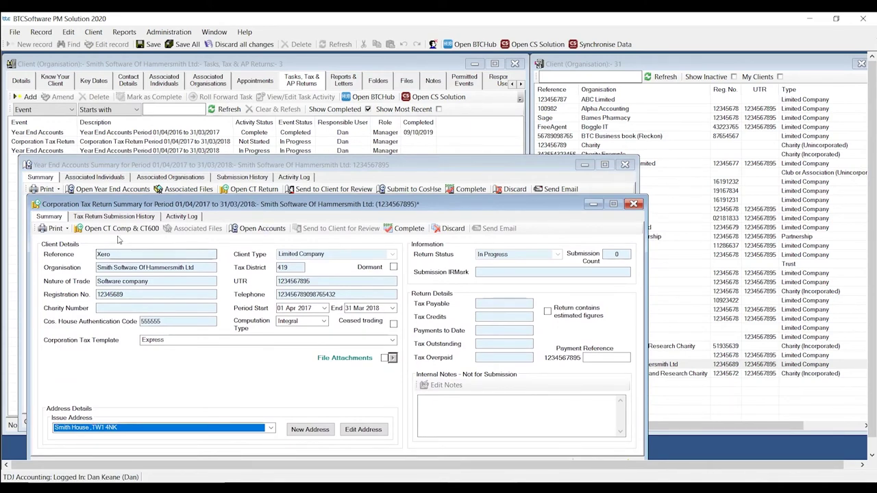
click(147, 229)
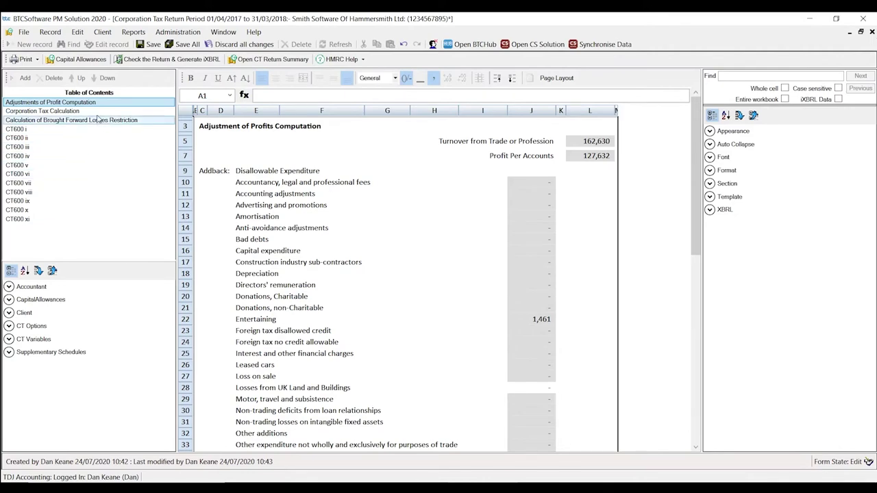
Review the Corporation Tax Calculation, 24,527.67 chargeable at 19%, and expand the Supplementary Schedules
scroll(427, 214, down, 1)
scroll(432, 213, down, 11)
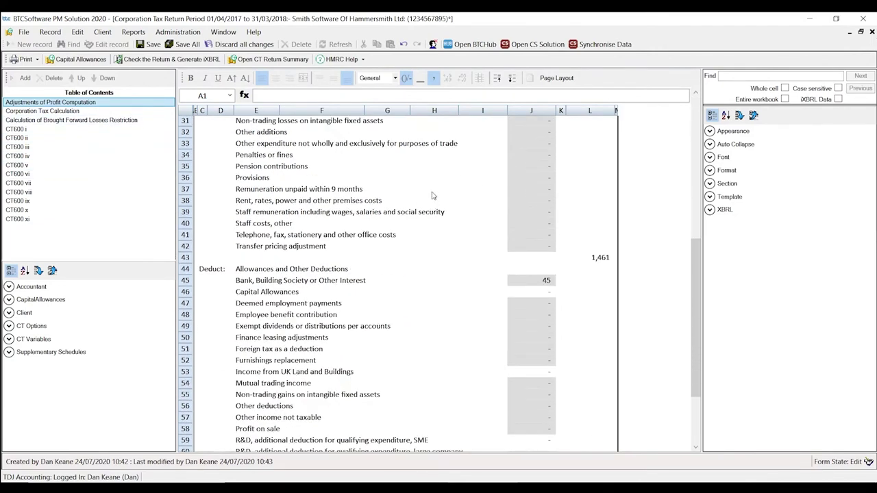
scroll(438, 185, up, 7)
scroll(450, 182, up, 6)
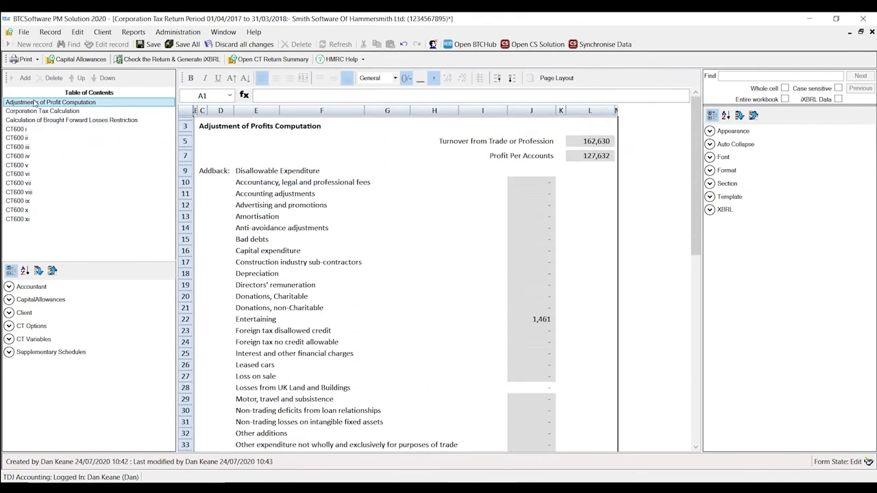
click(83, 111)
scroll(480, 213, down, 7)
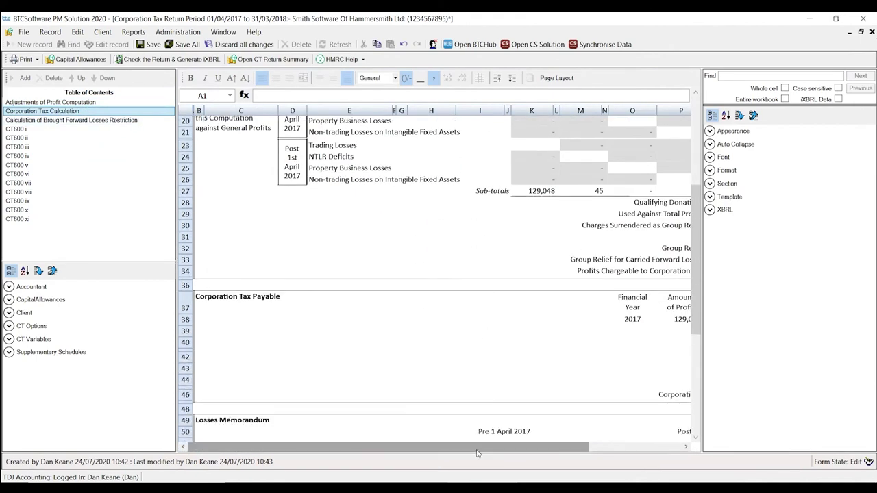
drag(411, 447, 512, 446)
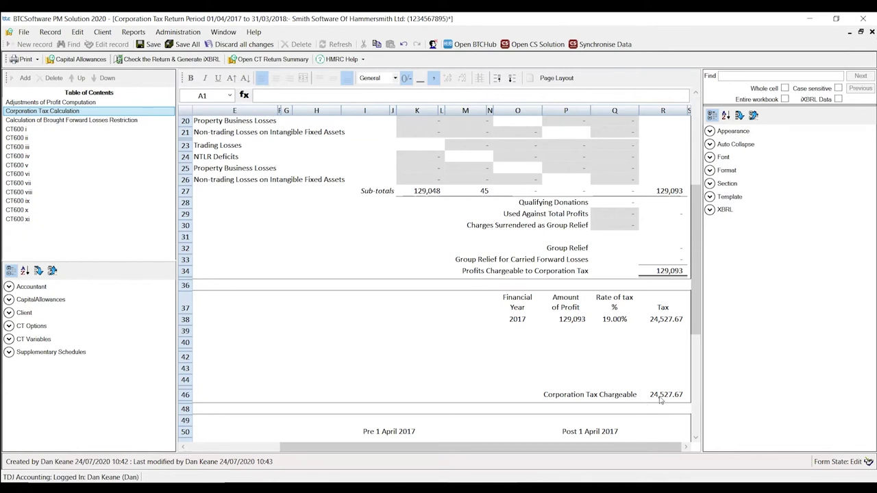
click(9, 352)
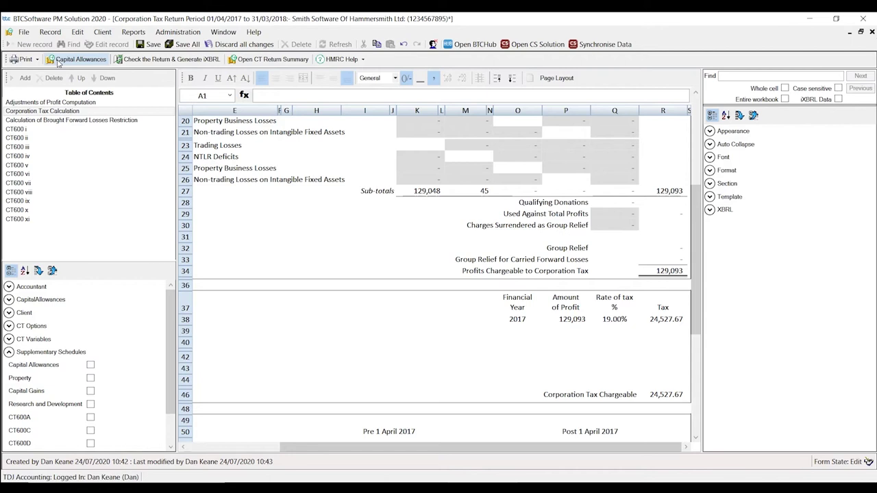
scroll(82, 351, down, 1)
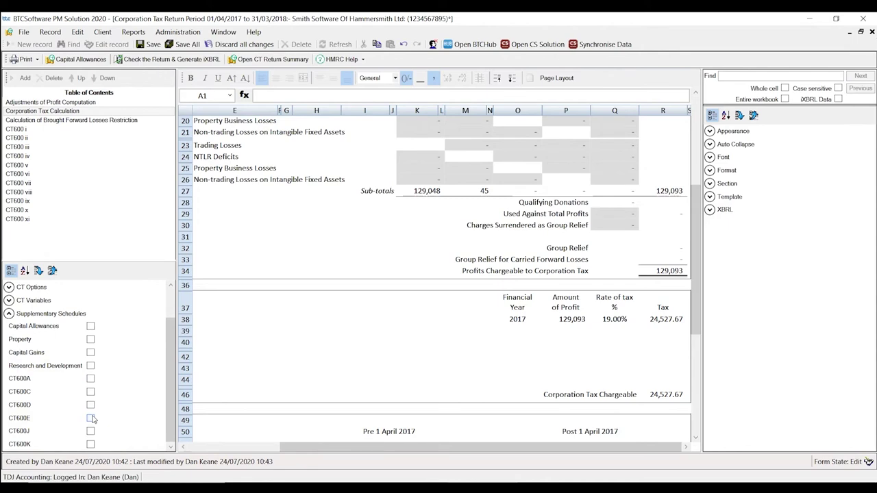
On CT600 xi, enter the declarant's name and type the status 'Direc'
click(82, 217)
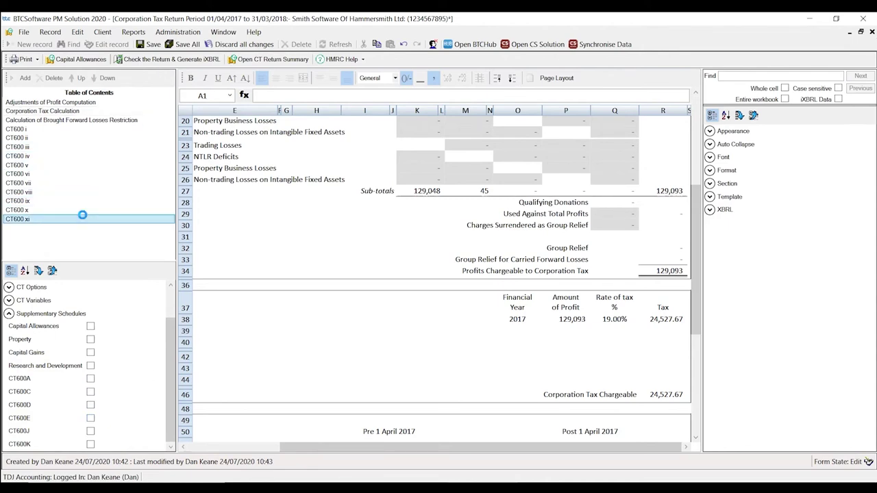
scroll(308, 251, down, 8)
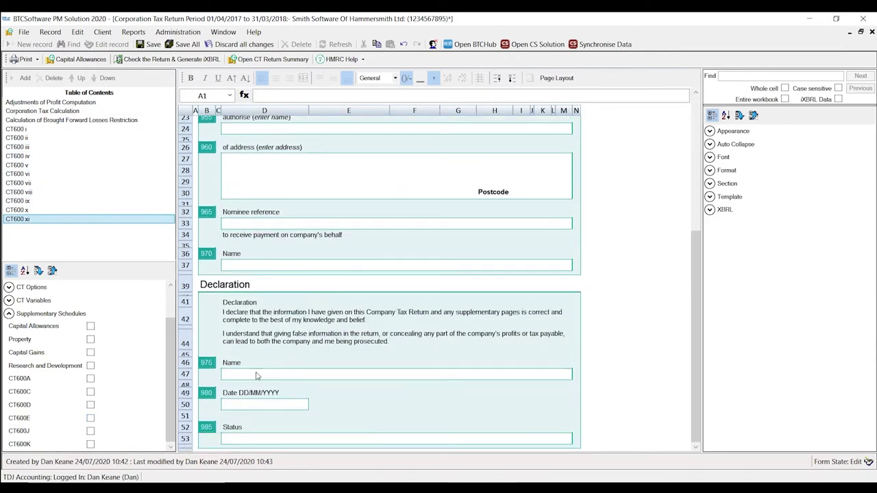
click(264, 365)
click(257, 377)
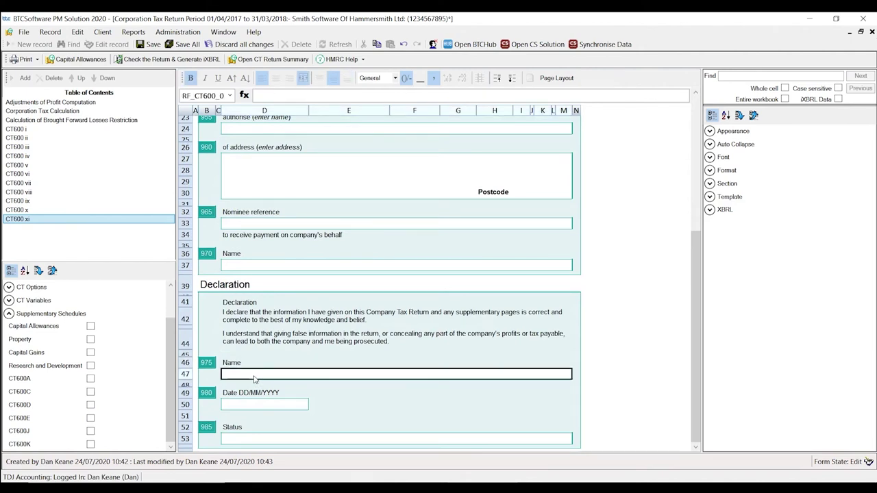
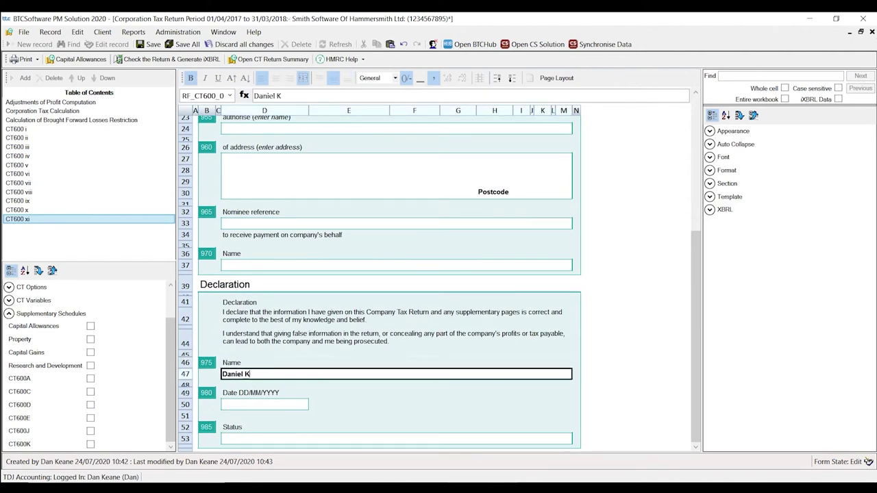
click(234, 439)
text(Direc)
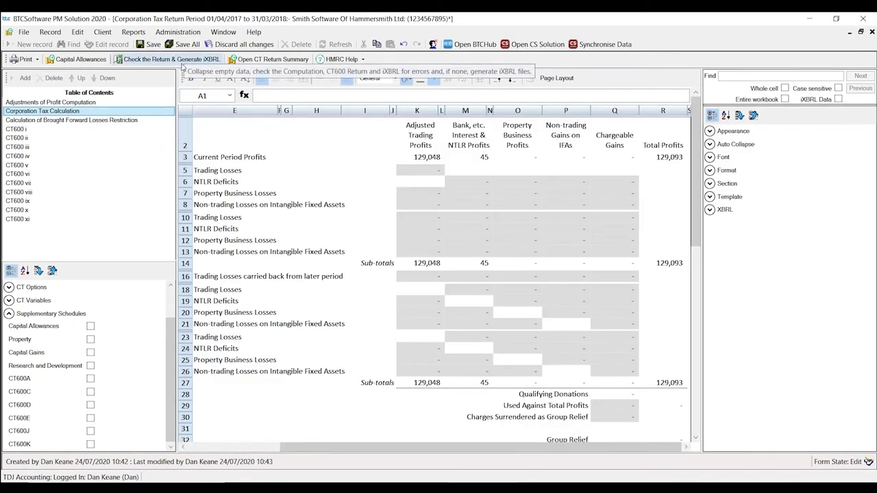
Check the return, generate its iXBRL computation, and close the return
scroll(391, 358, down, 6)
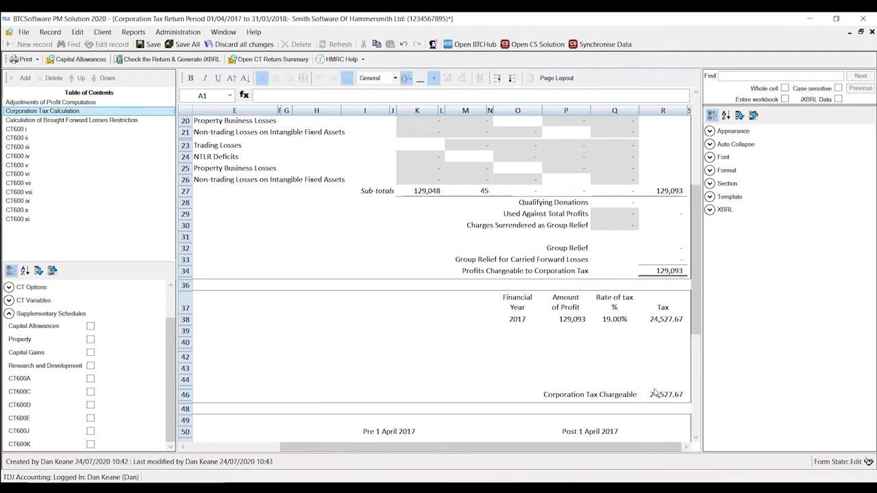
click(186, 58)
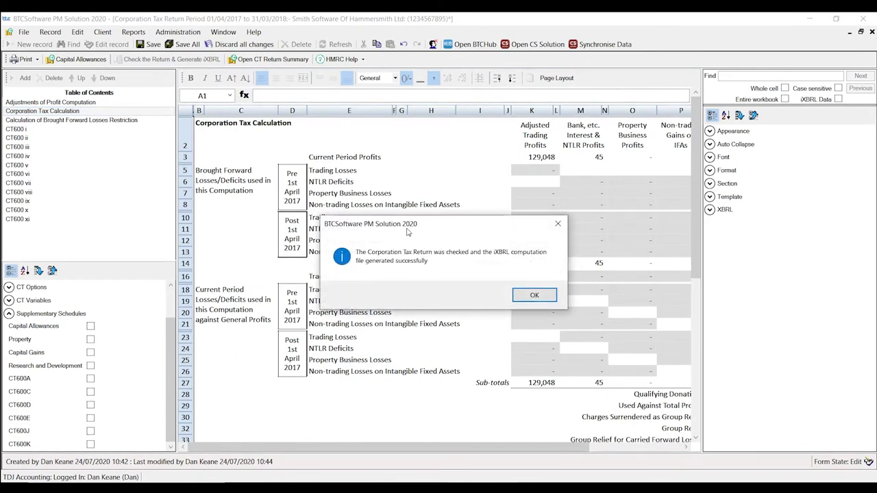
click(535, 296)
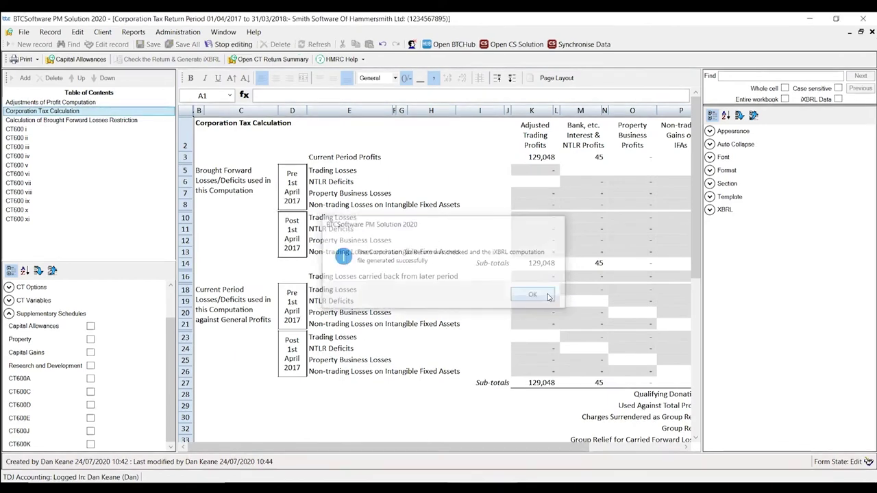
click(872, 32)
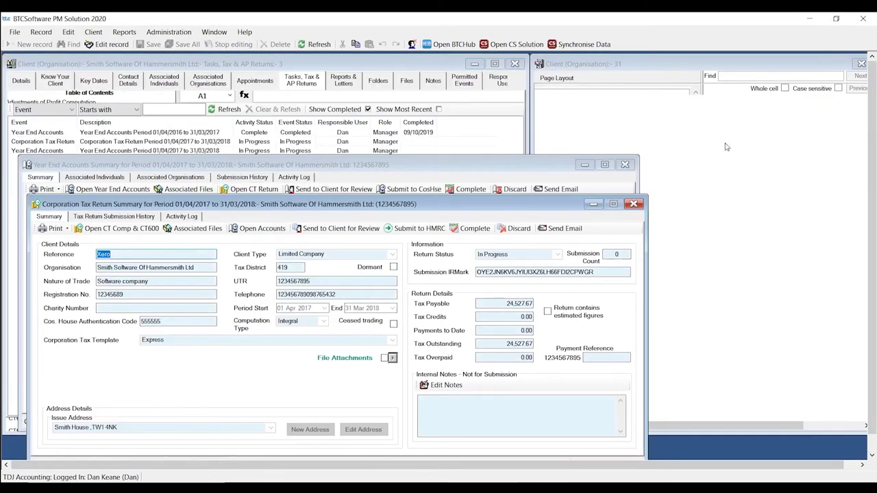
Open the Smith Software Of Hammersmith Ltd year end accounts at the Extended Trial Balance
double_click(192, 150)
click(132, 189)
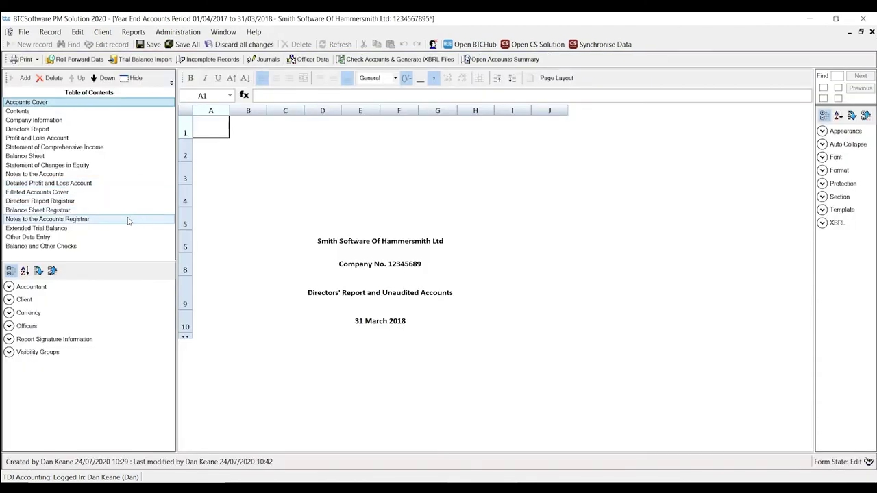
click(118, 229)
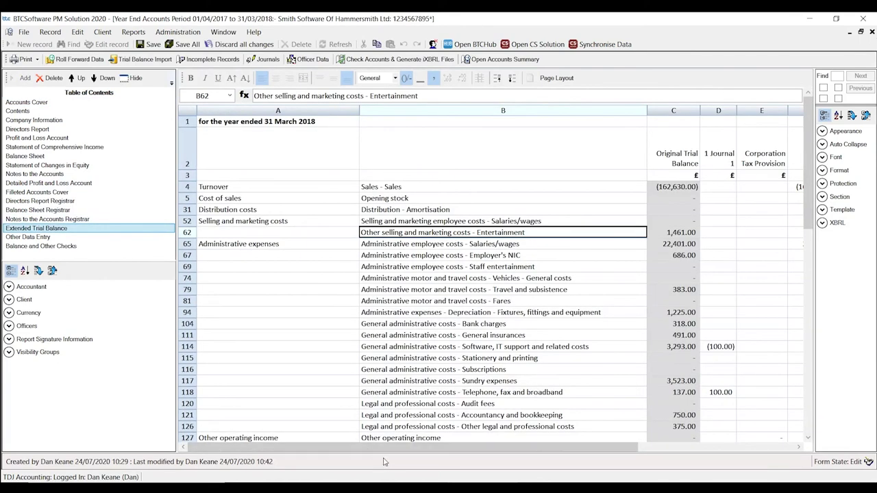
Review the journals list and the new Corporation Tax Provision column of 24,528.00
click(264, 60)
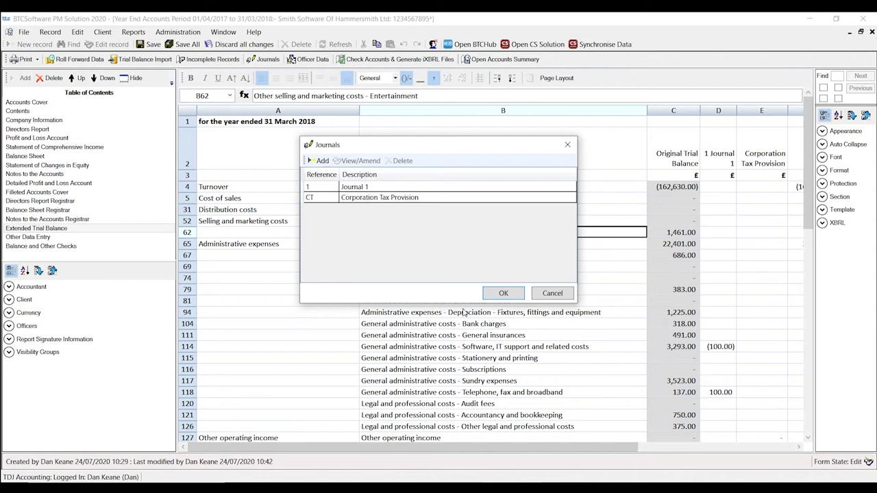
click(568, 145)
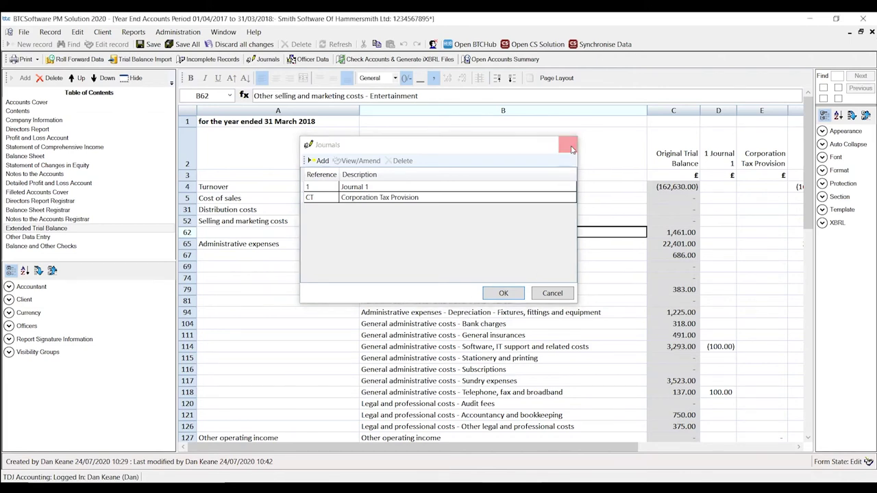
drag(542, 449, 576, 449)
scroll(579, 327, down, 3)
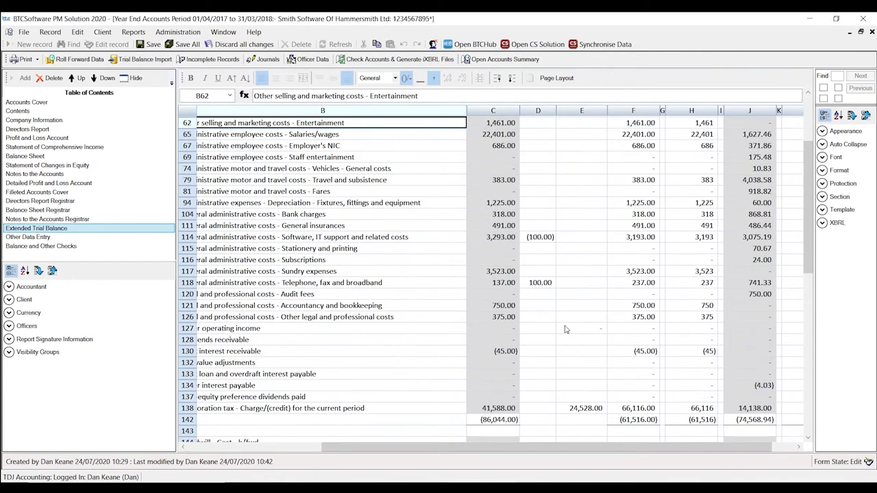
scroll(565, 330, down, 2)
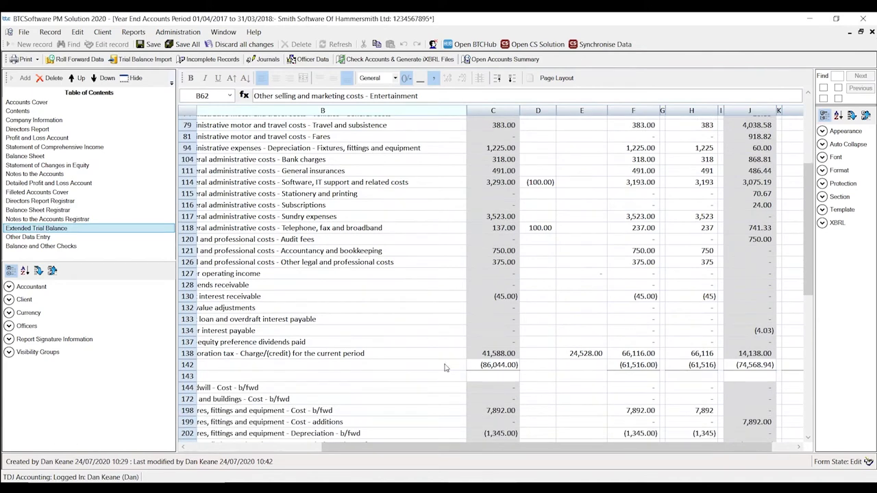
scroll(620, 348, up, 6)
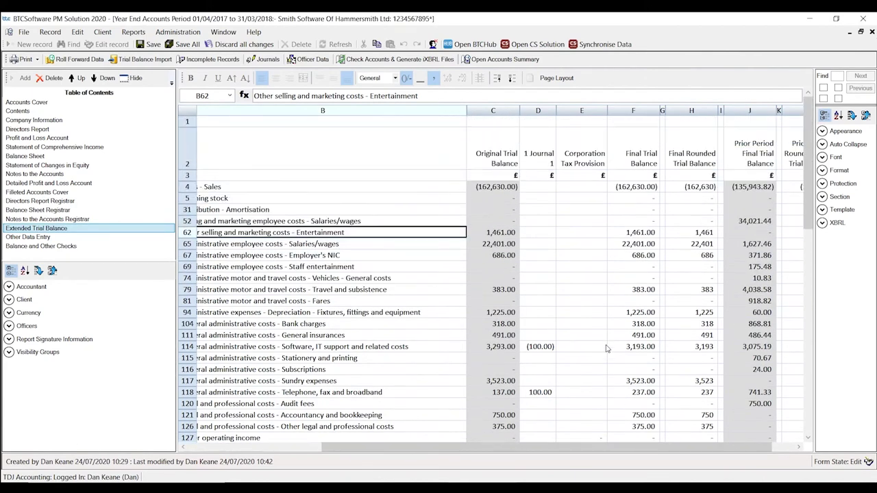
scroll(605, 349, down, 7)
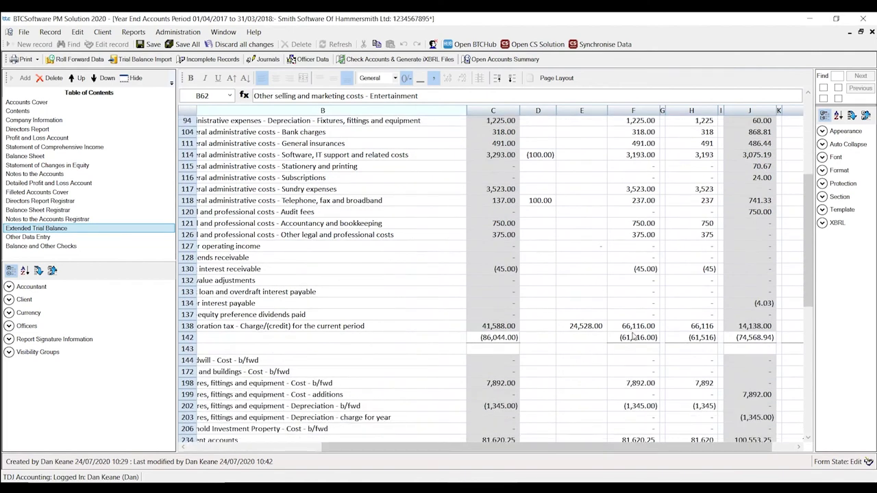
scroll(606, 331, up, 4)
scroll(606, 330, up, 2)
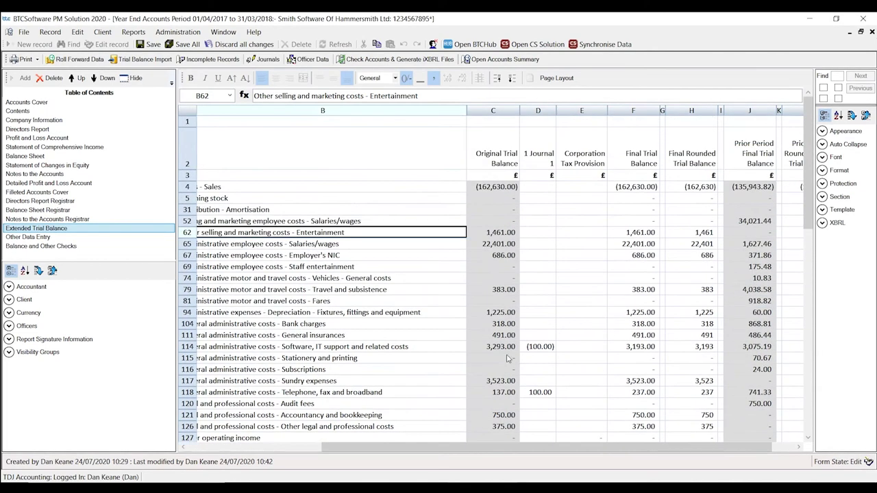
Check the year end accounts, accept the warnings, and regenerate the iXBRL accounts files
click(433, 61)
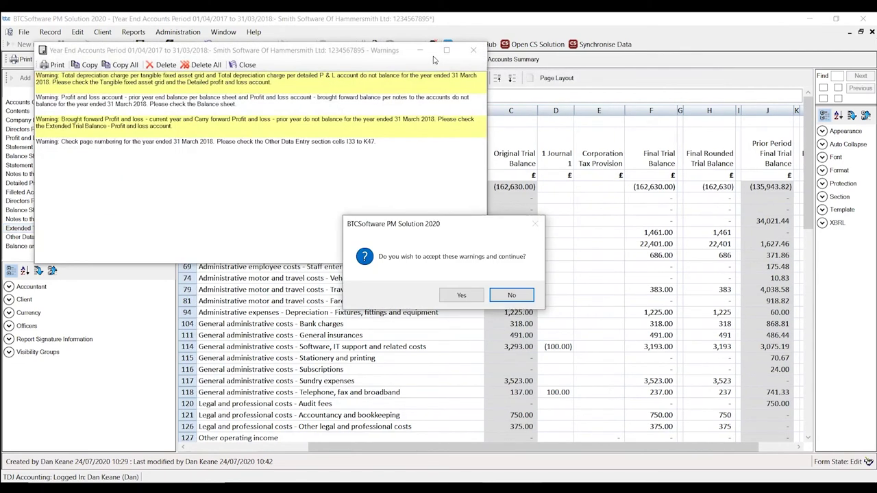
click(467, 299)
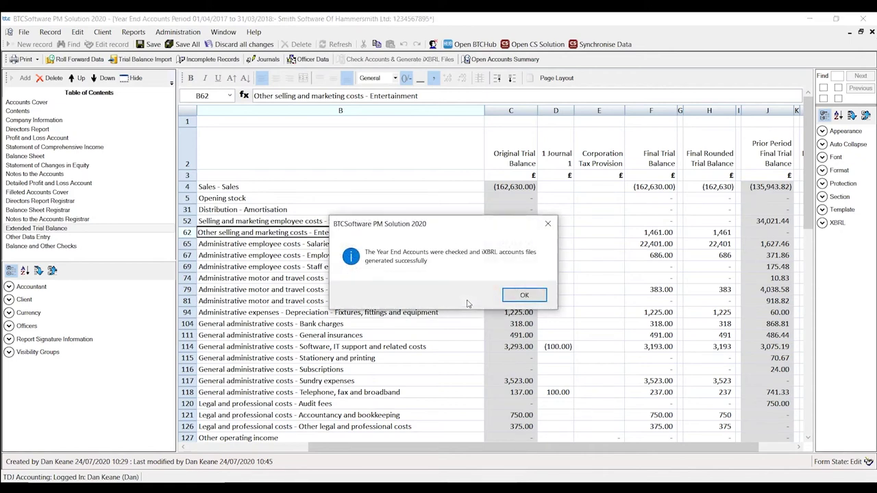
click(525, 296)
scroll(600, 325, down, 10)
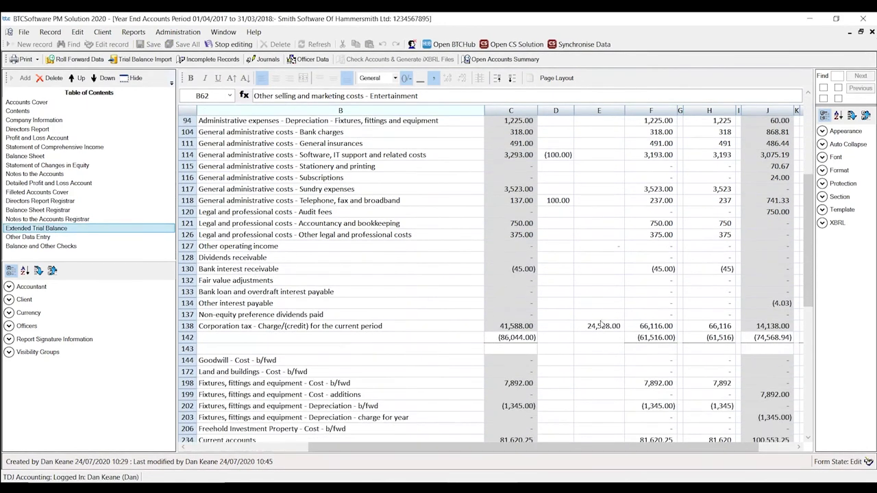
scroll(633, 322, up, 10)
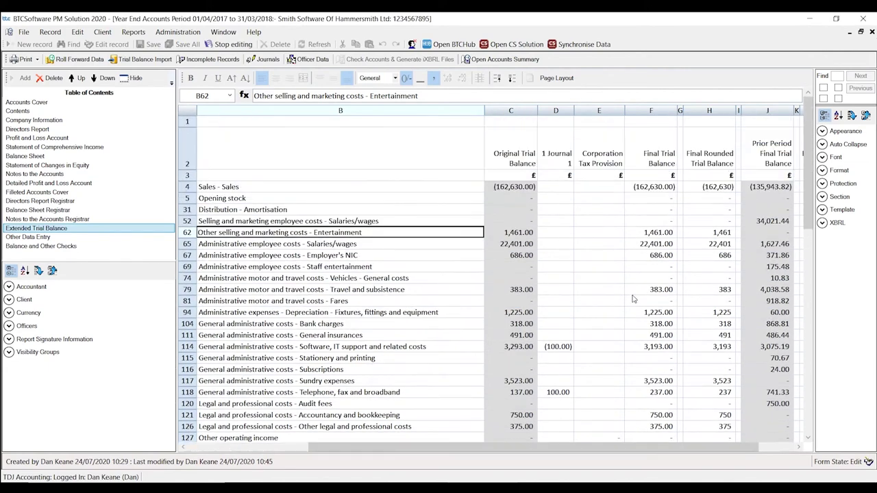
Close the accounts and create the 2017–2018 Full Accounts report with covering letter
click(873, 31)
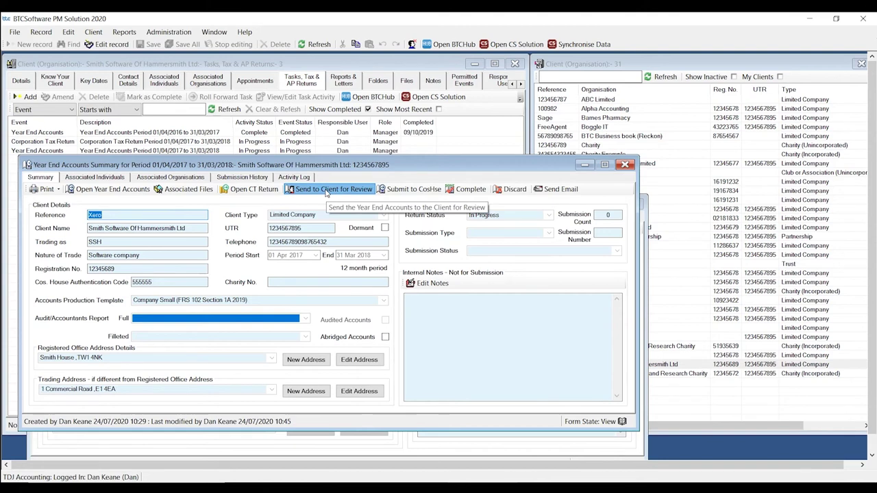
click(326, 194)
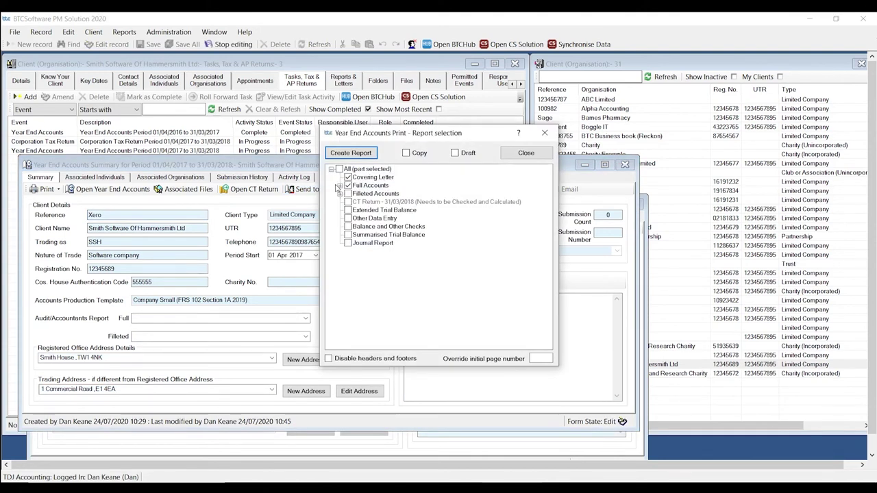
click(340, 186)
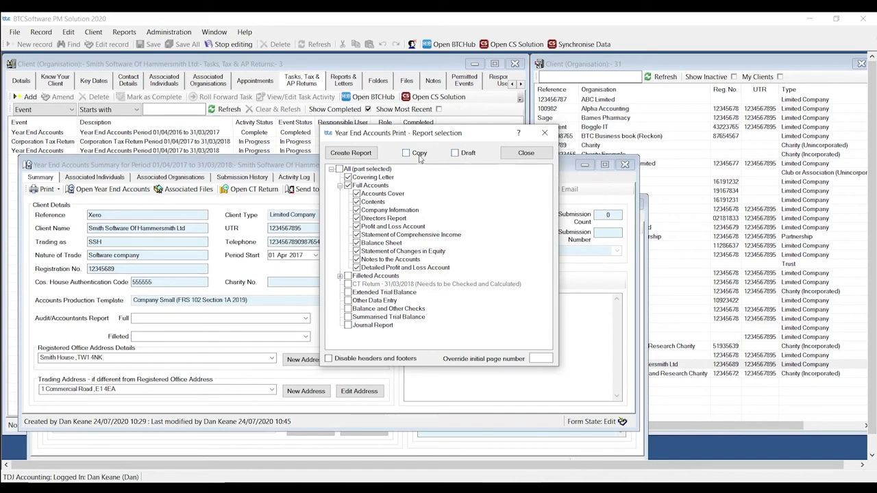
click(352, 157)
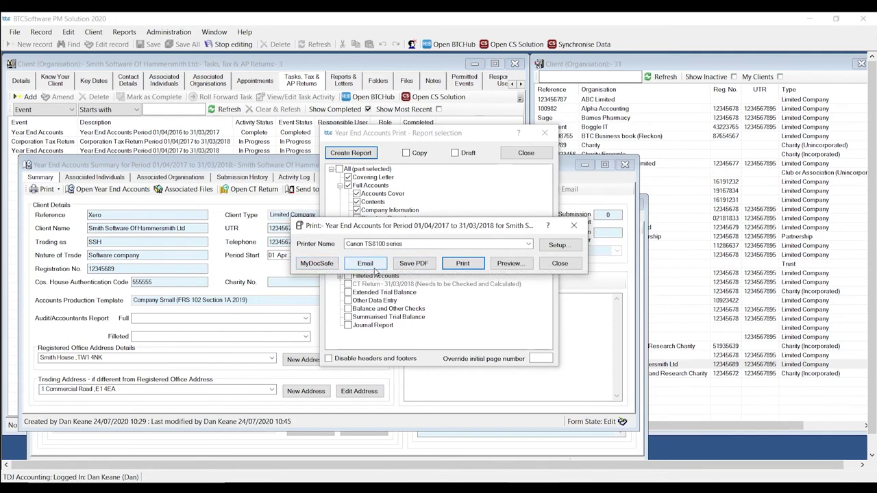
Preview the 31 March 2018 accounts PDF and read through all 16 pages
click(518, 266)
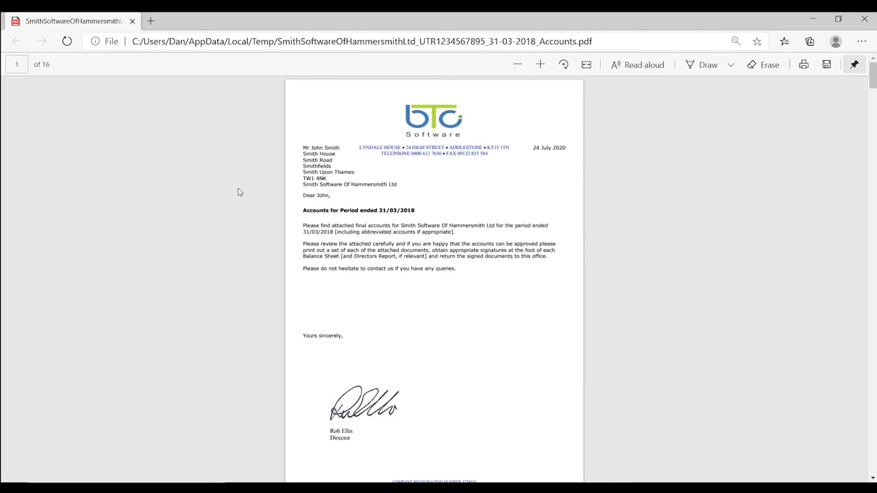
scroll(247, 200, down, 4)
scroll(250, 204, down, 10)
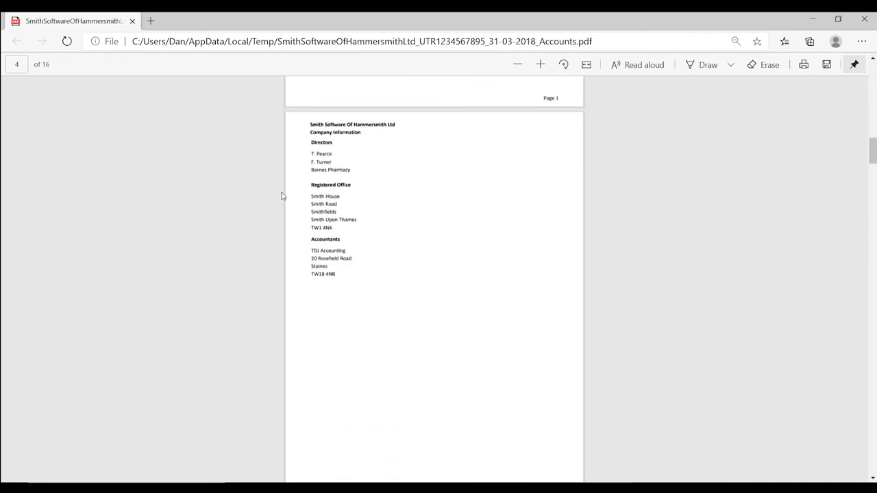
scroll(283, 196, up, 3)
scroll(325, 206, down, 9)
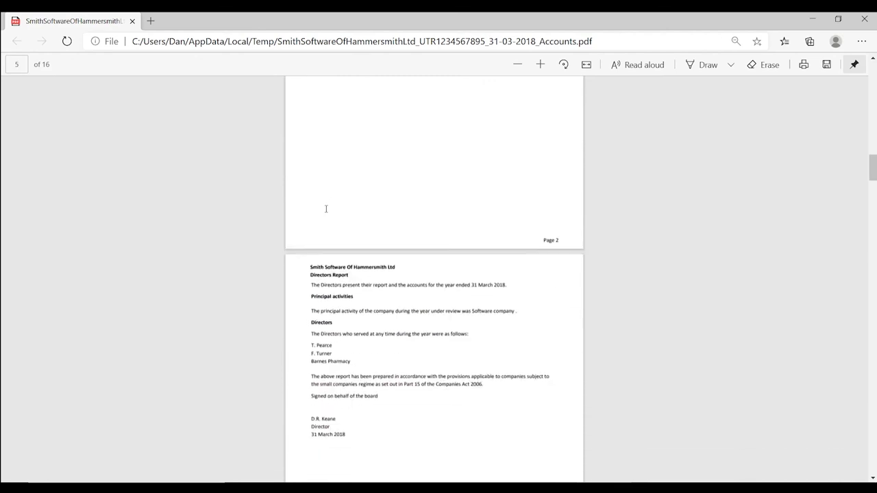
scroll(327, 209, up, 1)
ctrl+scroll(326, 209, up, 2)
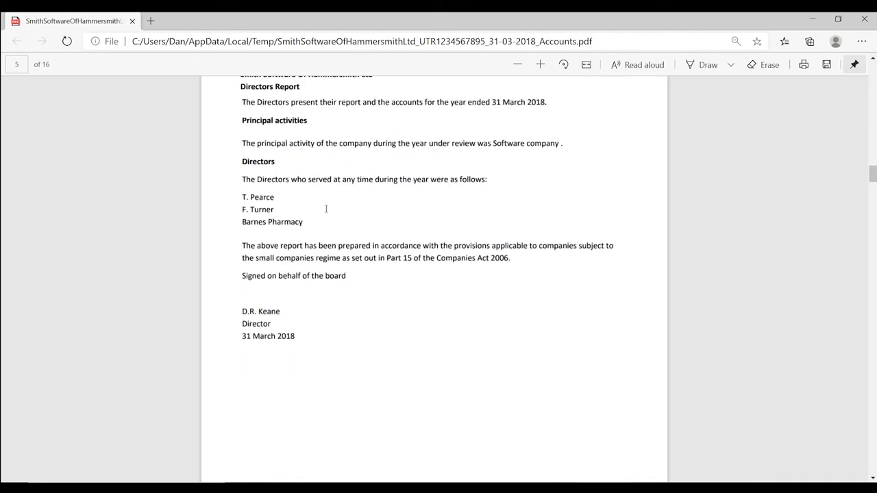
scroll(326, 209, up, 2)
scroll(327, 209, down, 9)
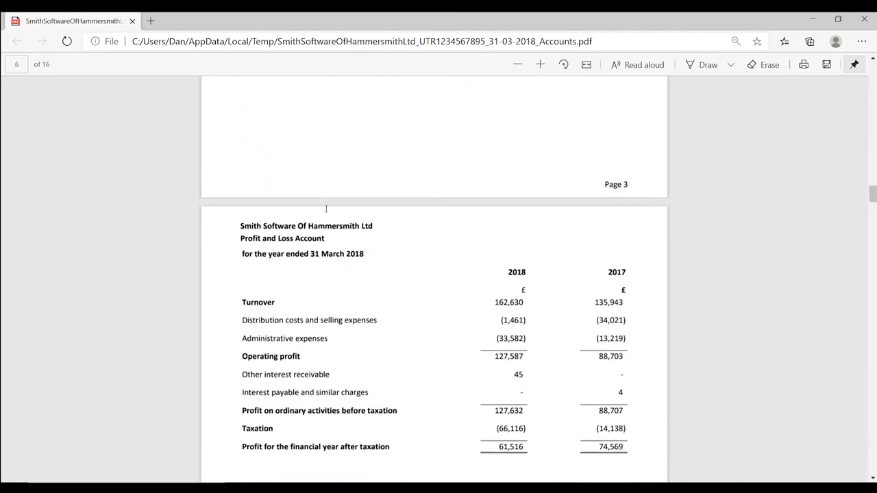
scroll(326, 209, down, 2)
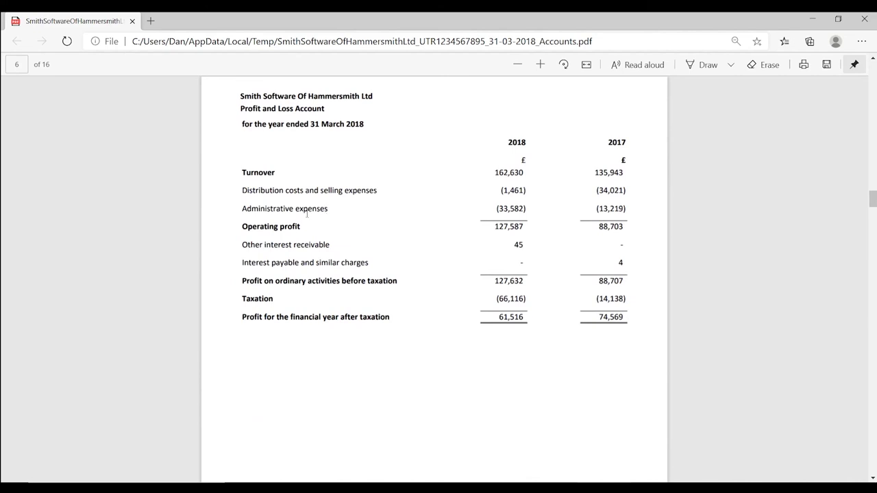
scroll(307, 215, down, 9)
scroll(295, 215, down, 10)
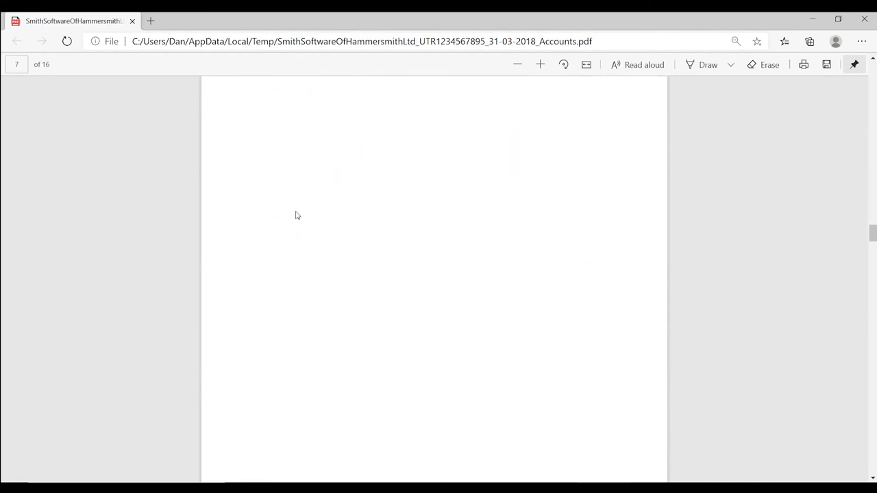
scroll(305, 209, down, 1)
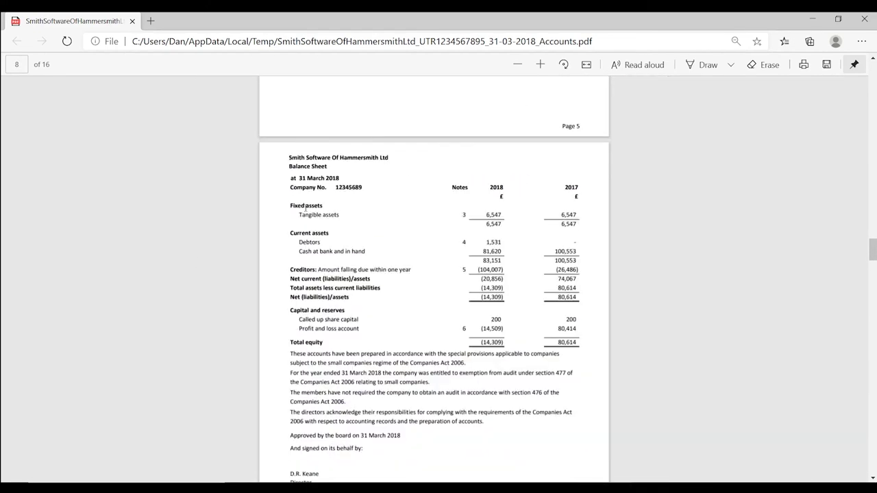
scroll(305, 209, down, 2)
scroll(303, 210, up, 2)
scroll(282, 210, down, 8)
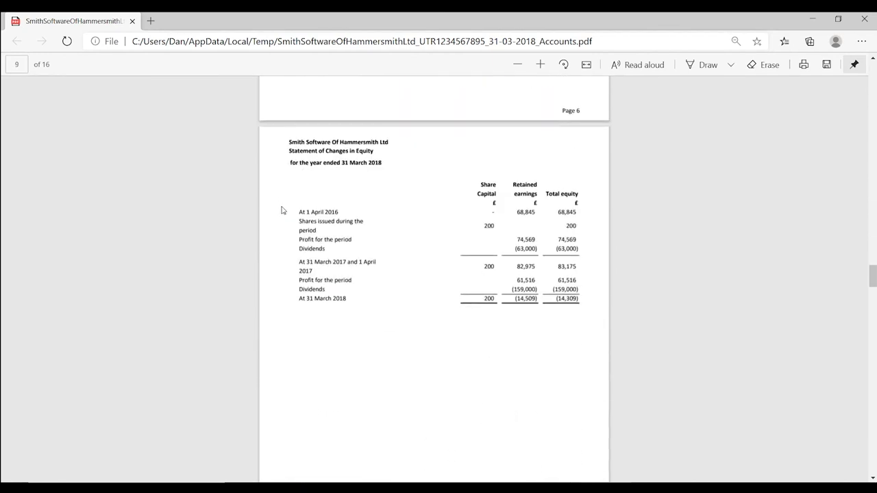
scroll(282, 210, down, 10)
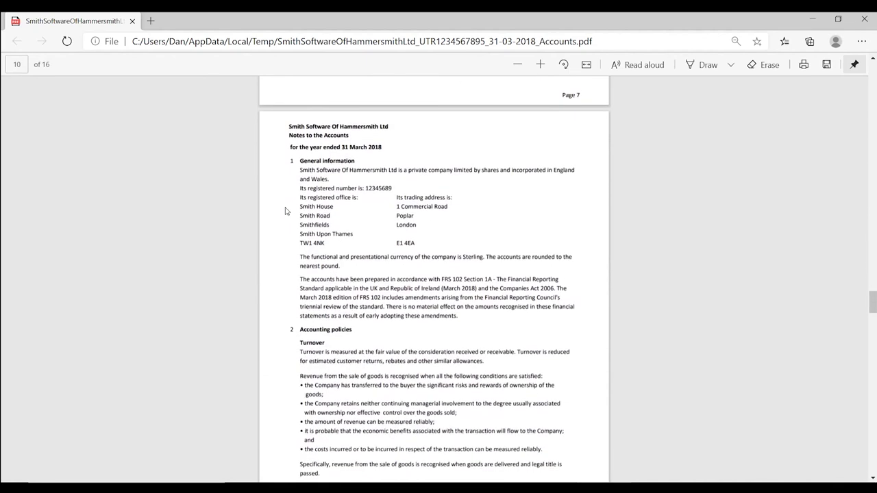
scroll(288, 208, down, 12)
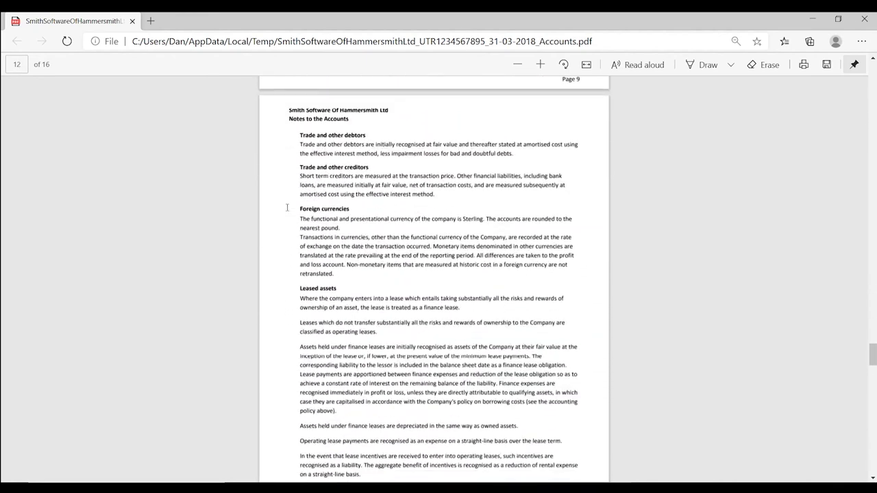
scroll(288, 208, down, 12)
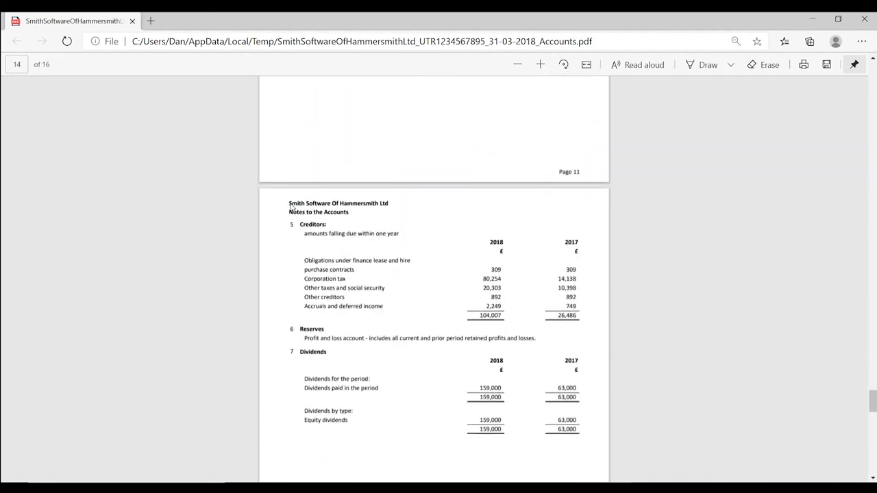
scroll(290, 208, down, 4)
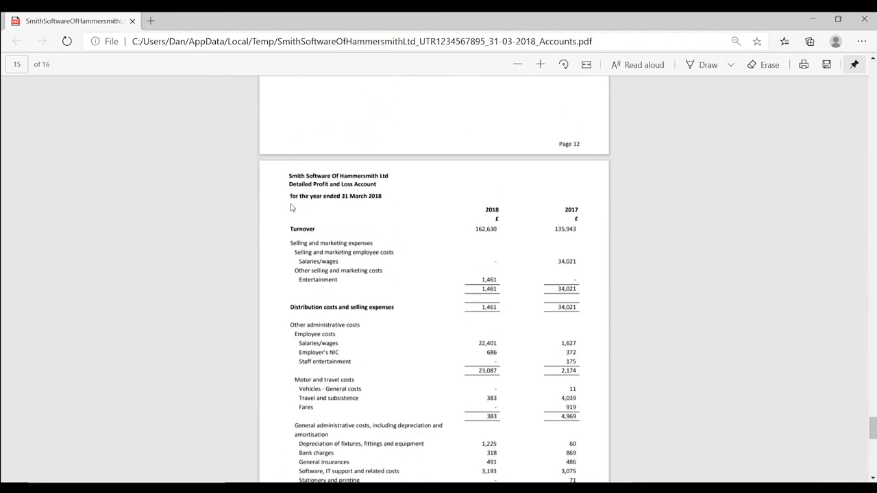
scroll(290, 208, down, 9)
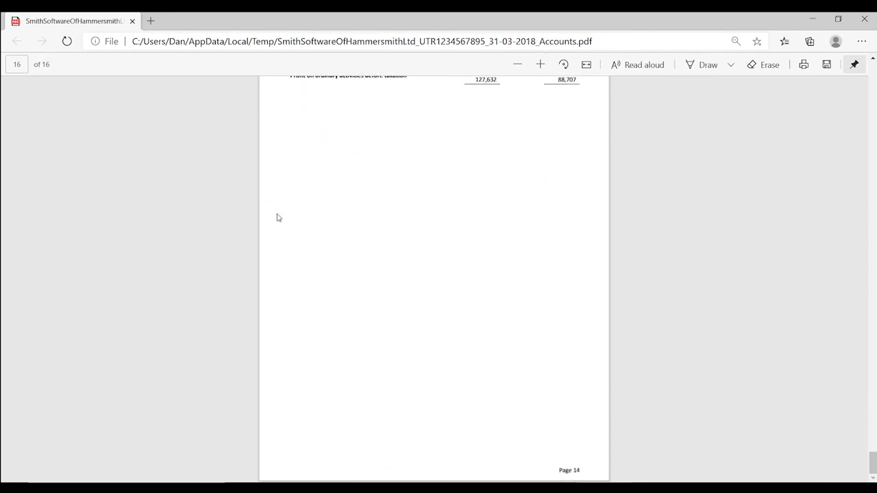
Close the accounts PDF and report selection, then browse and dismiss the Reports menu
click(865, 19)
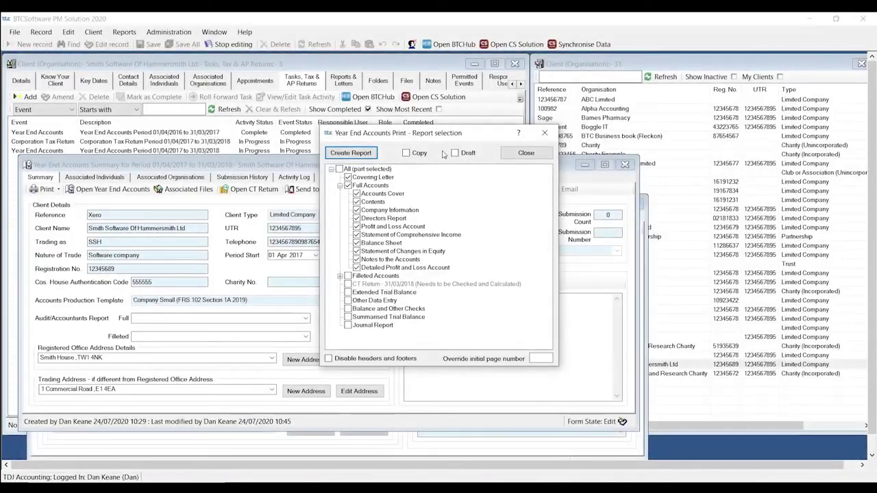
click(545, 132)
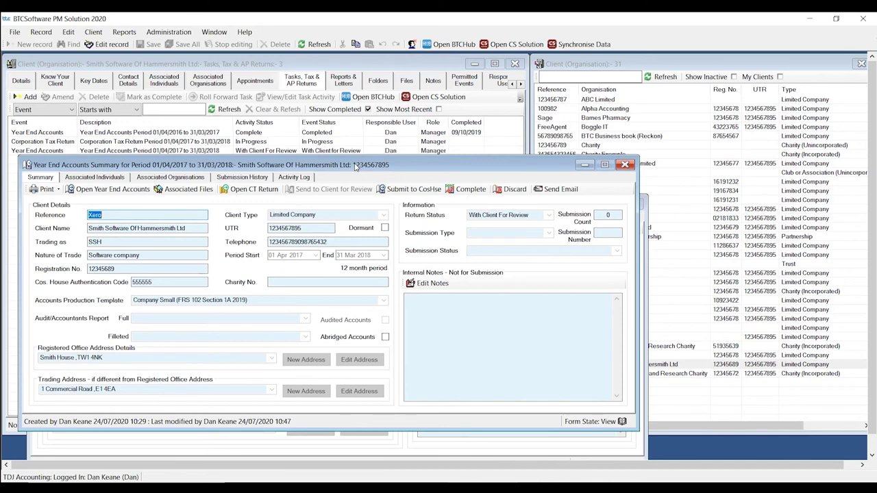
click(124, 34)
click(127, 32)
click(126, 34)
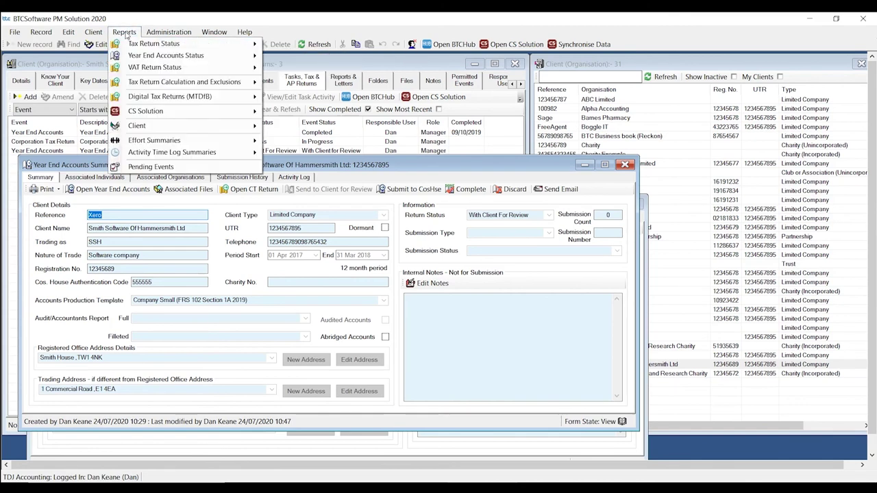
click(125, 34)
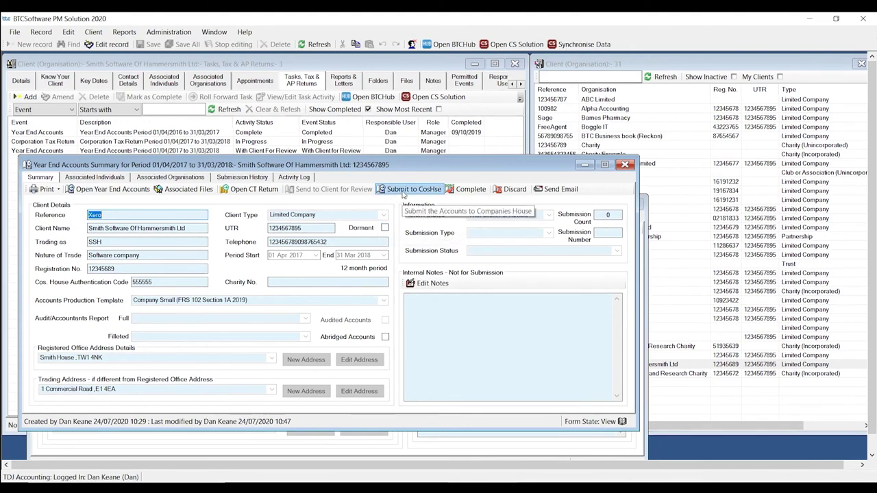
Submit the filleted accounts to Companies House with filing authority confirmed
click(403, 194)
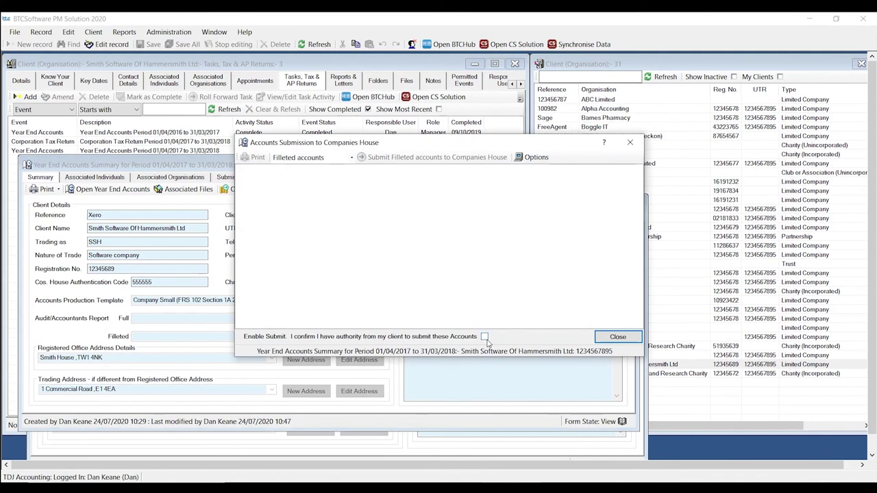
click(484, 337)
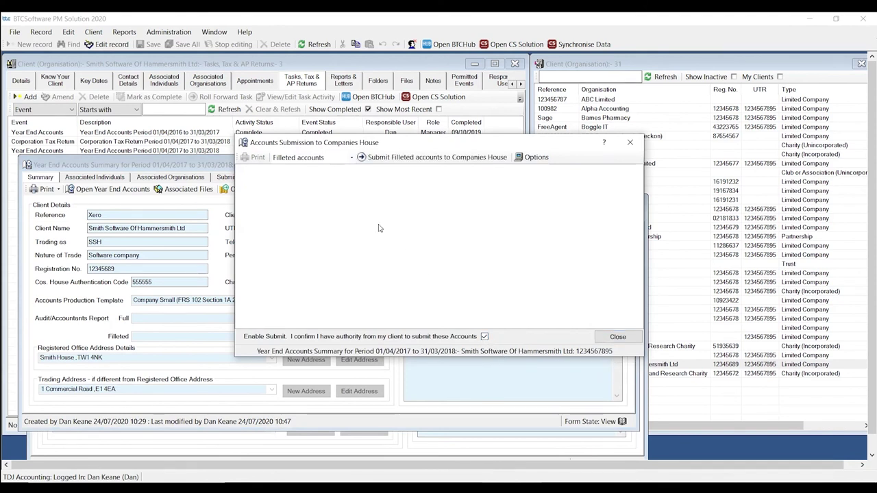
click(351, 159)
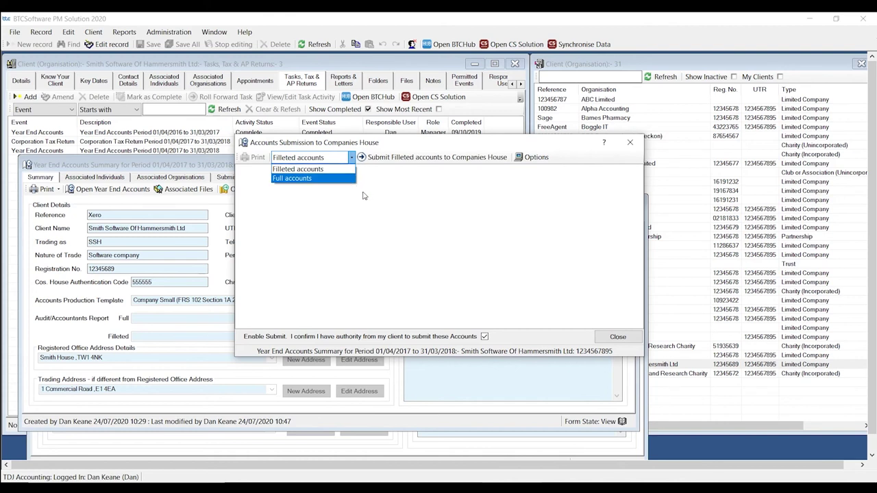
click(334, 168)
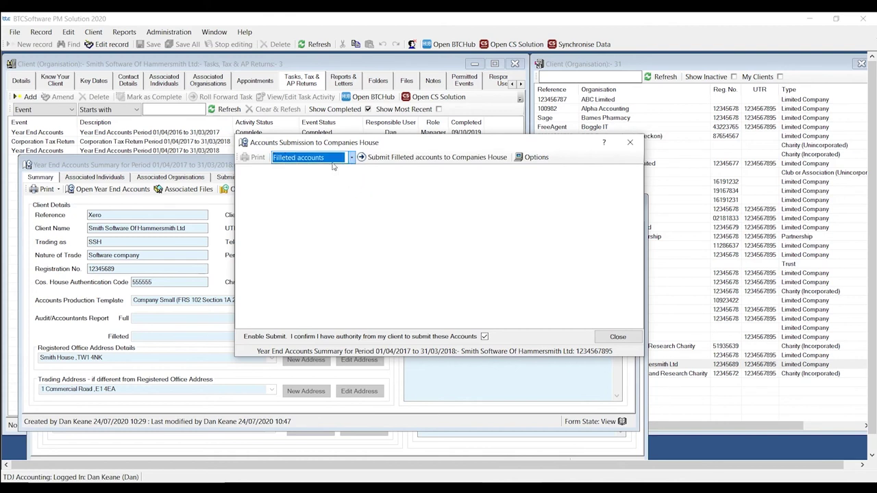
click(442, 159)
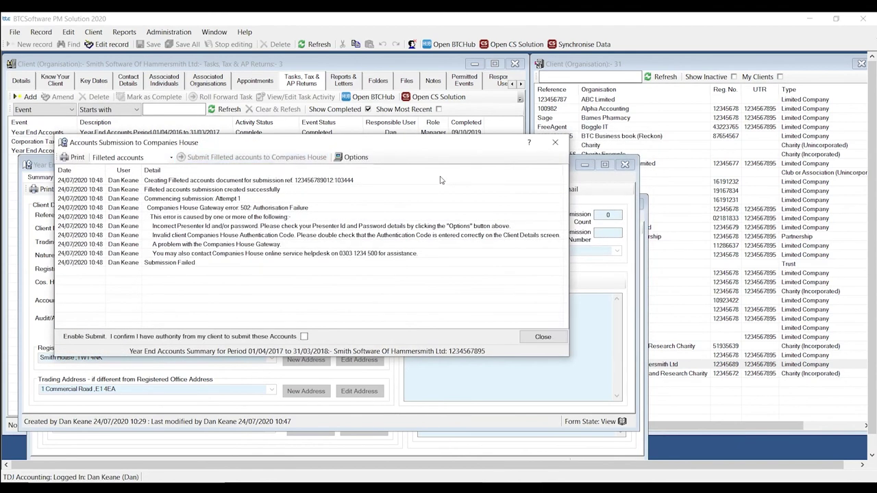
Check the Companies House filing credentials in Options, then close both dialogs
click(359, 158)
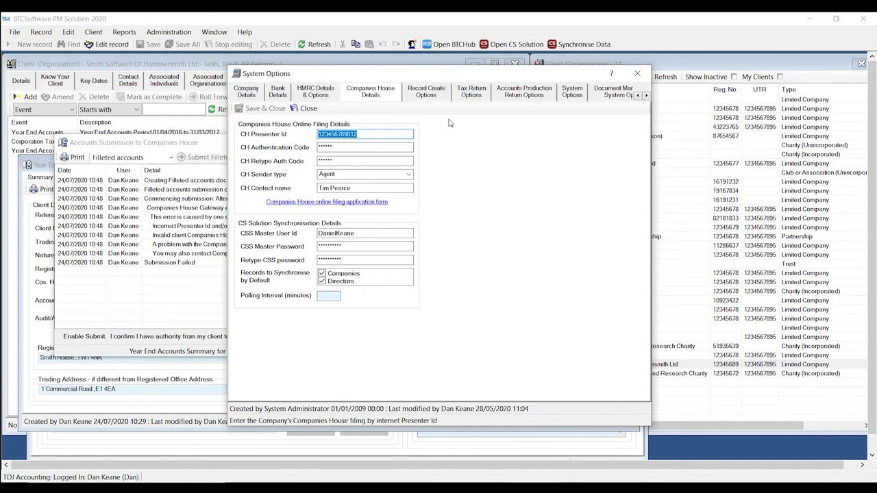
click(642, 72)
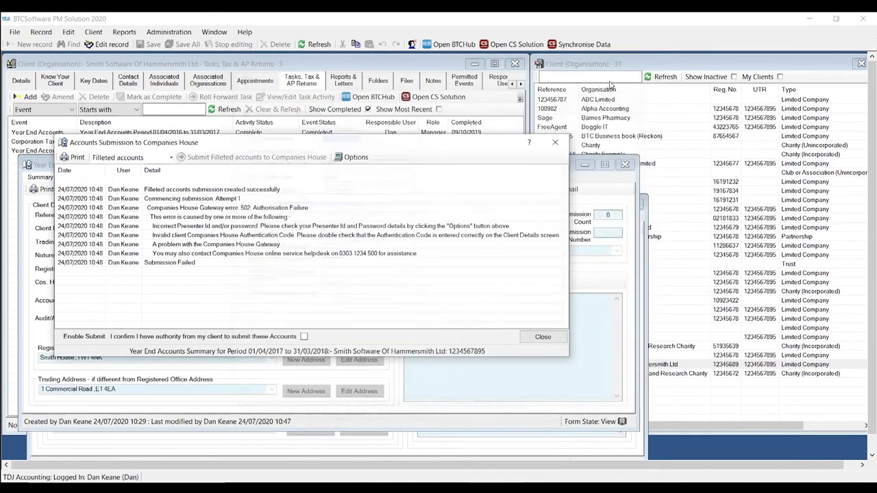
click(553, 141)
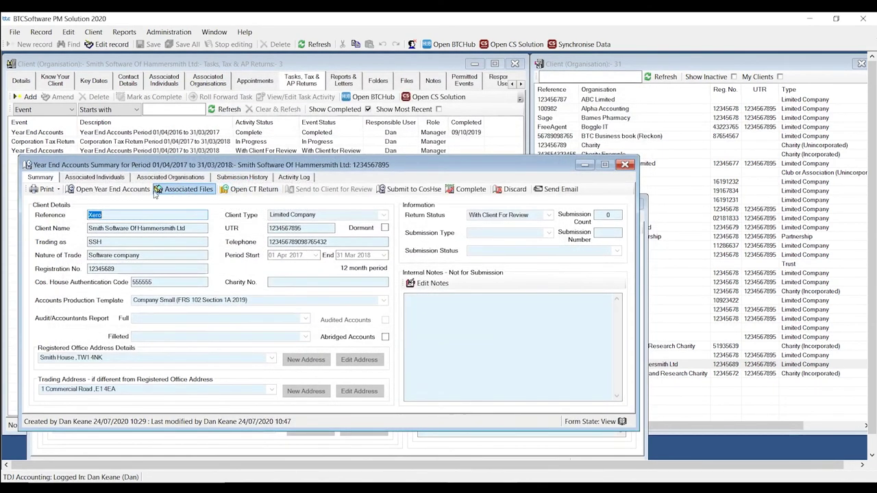
Open the CT computation and CT600, regenerate its iXBRL computation file, and close the sheet
click(625, 165)
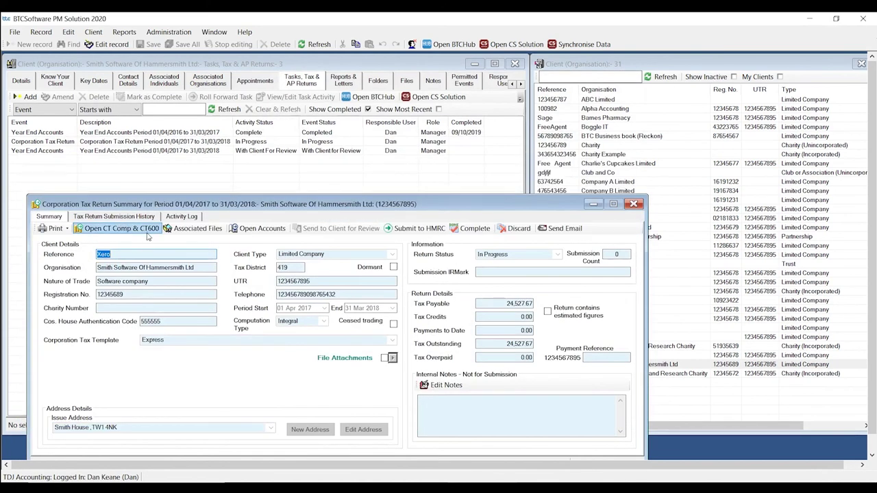
click(116, 228)
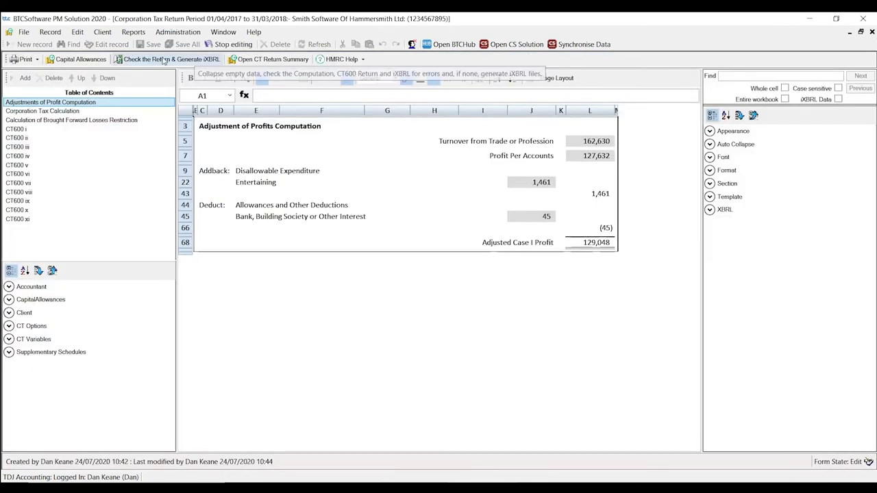
click(177, 59)
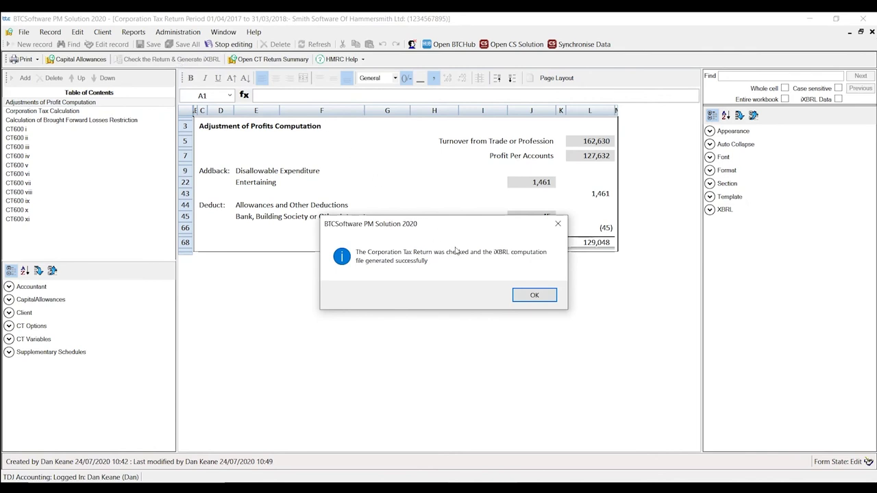
click(531, 295)
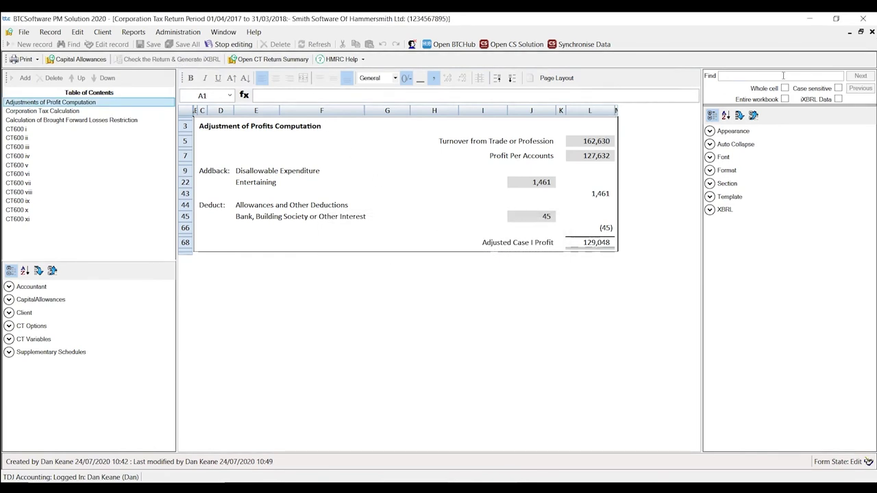
click(871, 32)
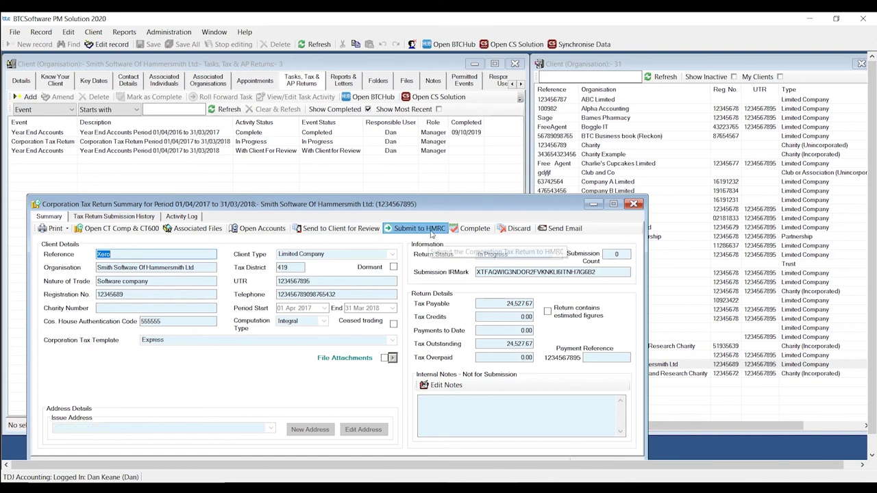
Send the CT600 return to HMRC with the client's authority confirmed
click(422, 235)
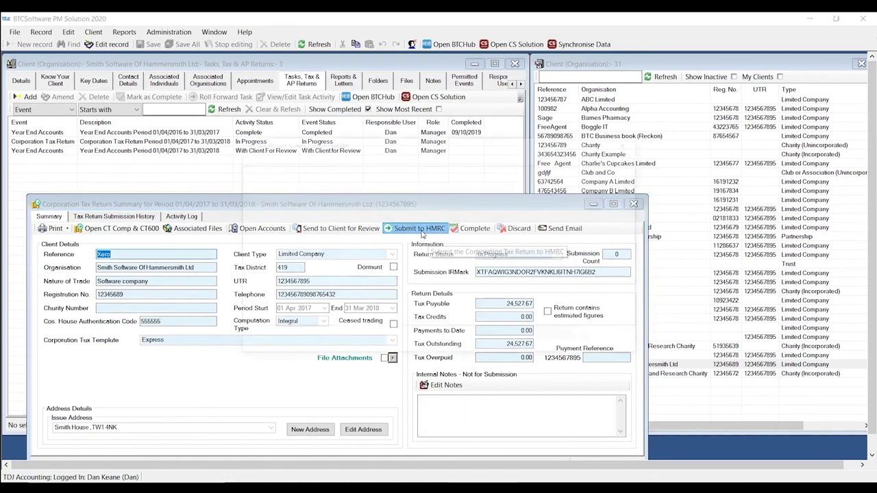
click(471, 336)
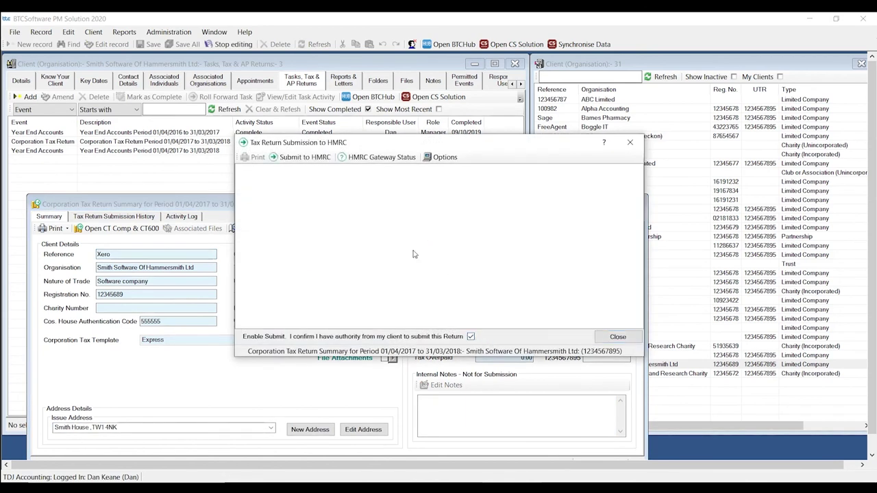
click(305, 157)
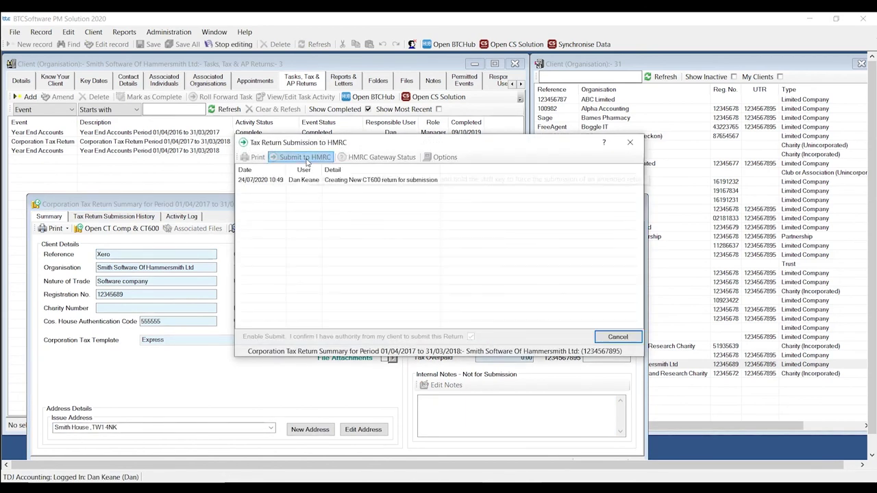